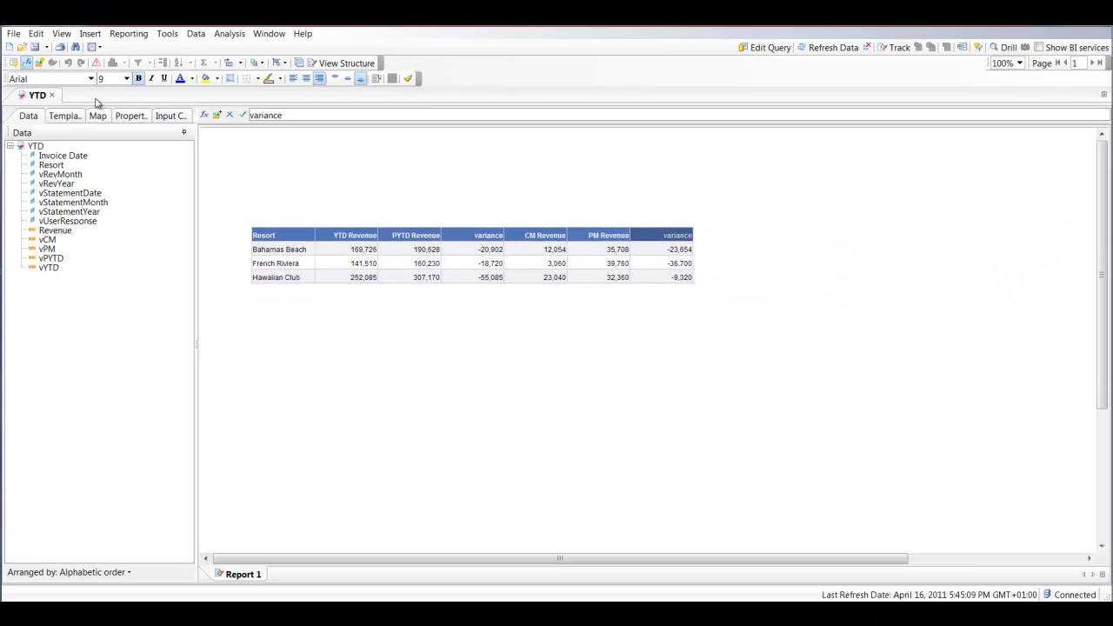
Step: Start a new document based on the Island Resorts Marketing universe
{"action": "left_click", "coordinate": [10, 34]}
{"action": "left_click", "coordinate": [31, 47]}
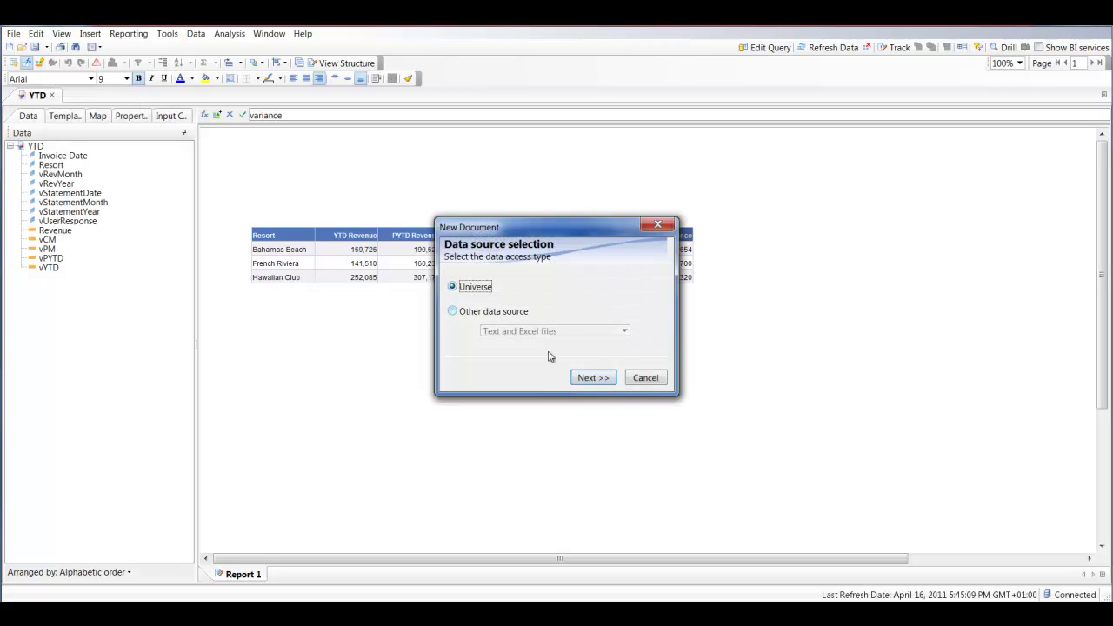
{"action": "left_click", "coordinate": [583, 379]}
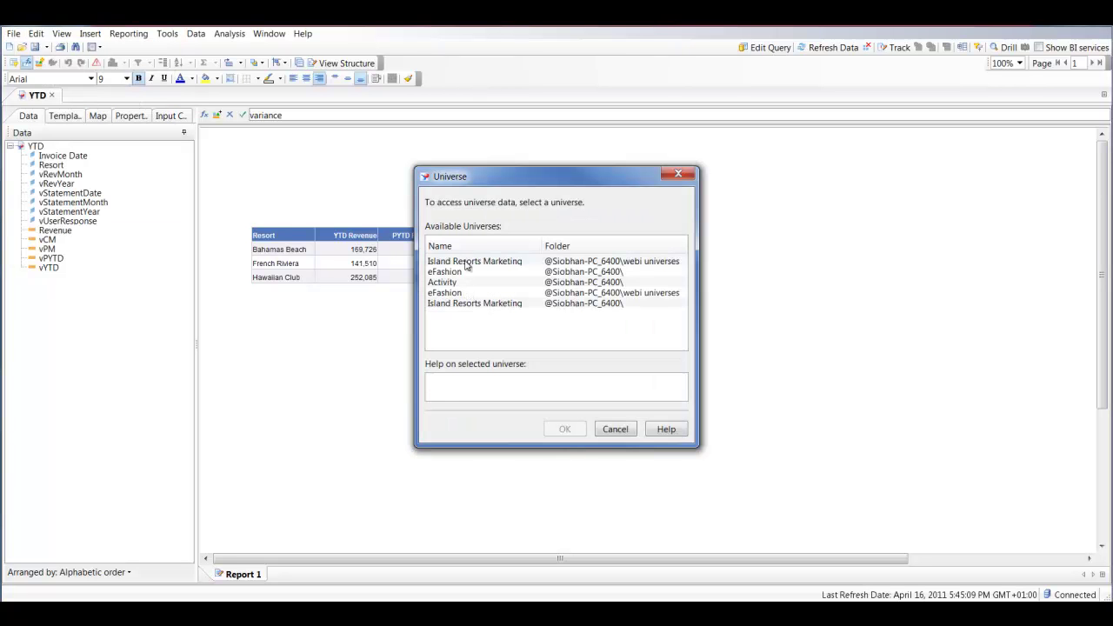
{"action": "left_click", "coordinate": [469, 262]}
{"action": "left_click", "coordinate": [566, 429]}
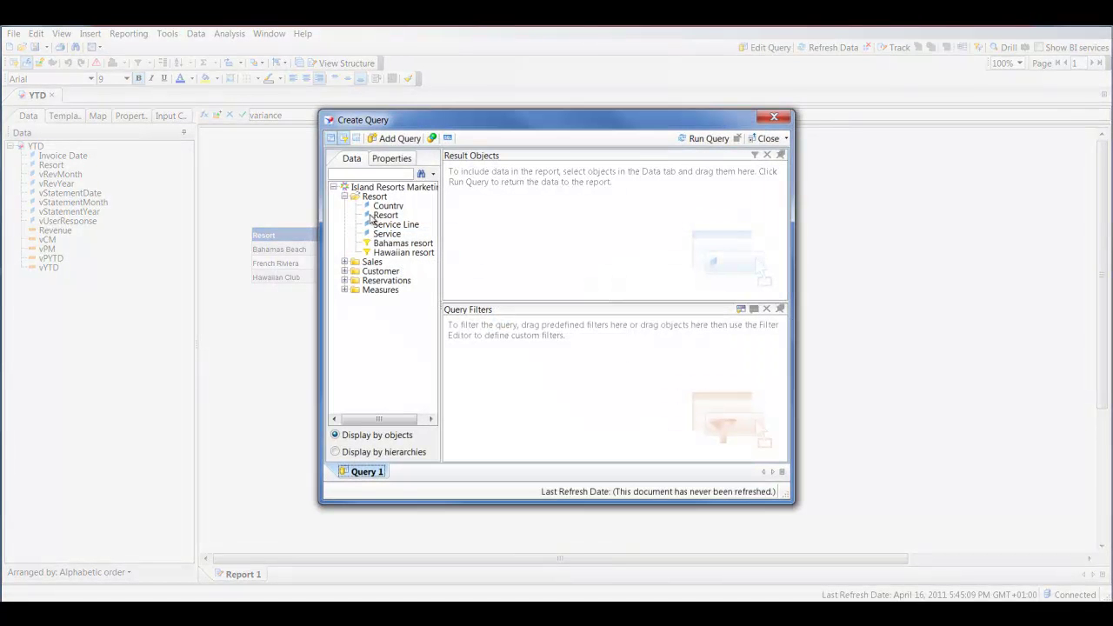
Step: Add Resort, Invoice Date and Revenue to the query, with an Invoice Date filter
{"action": "left_click", "coordinate": [384, 210]}
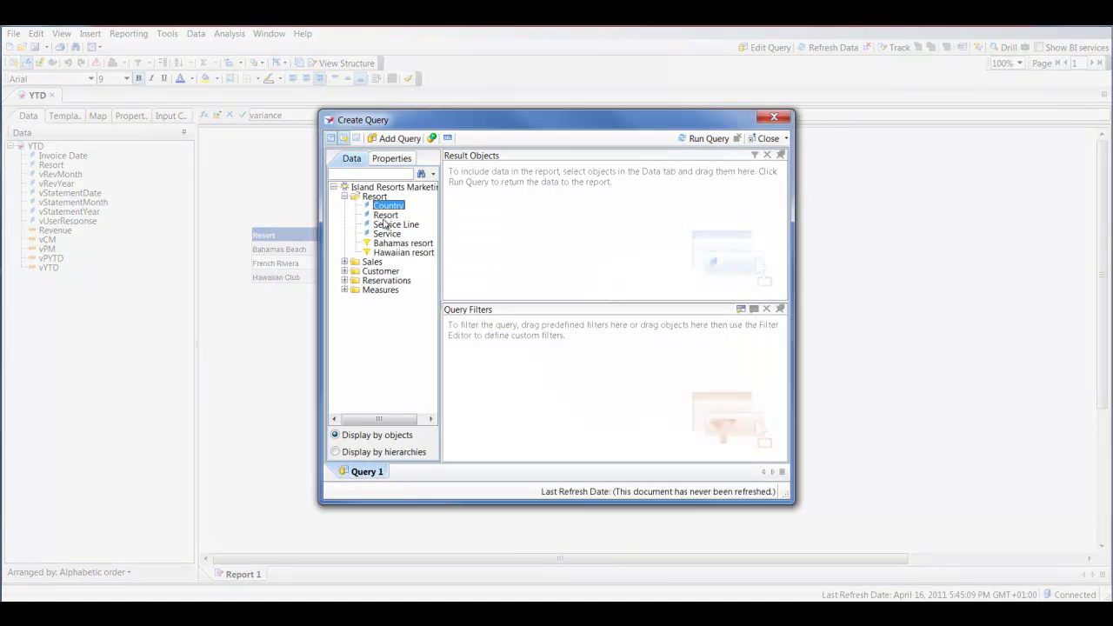
{"action": "left_click", "coordinate": [386, 216]}
{"action": "double_click", "coordinate": [386, 217]}
{"action": "left_click", "coordinate": [379, 272]}
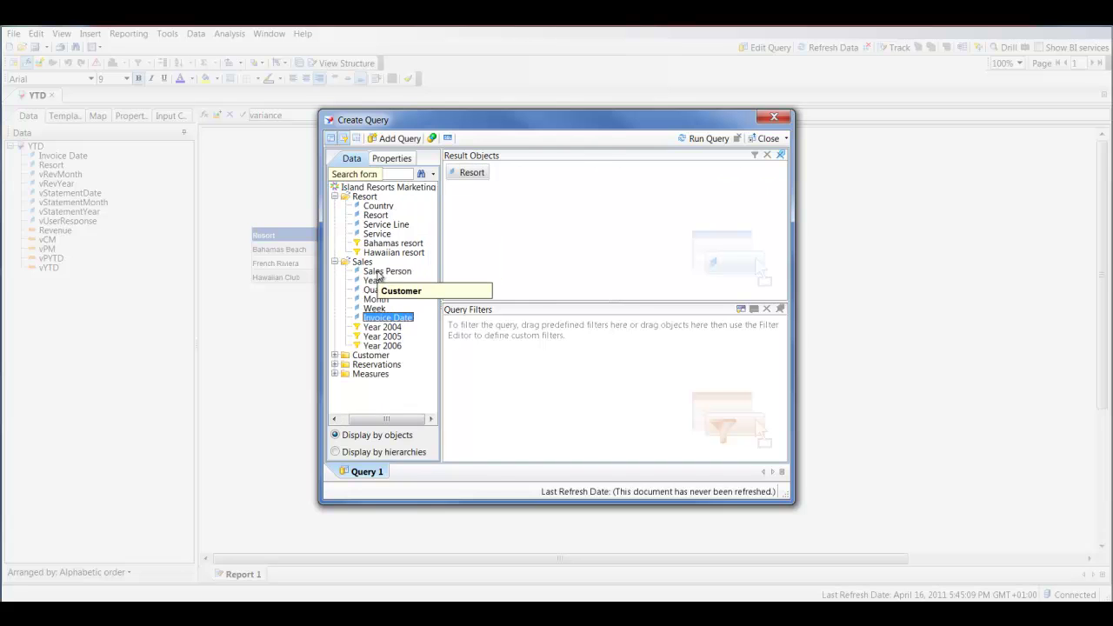
{"action": "double_click", "coordinate": [390, 320]}
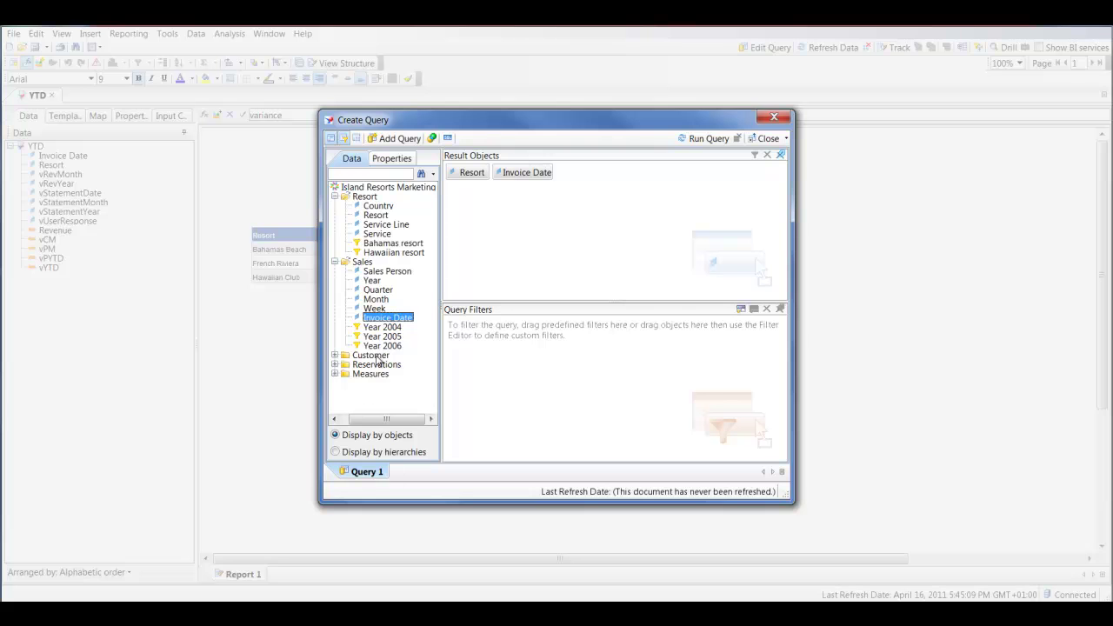
{"action": "left_click", "coordinate": [335, 374]}
{"action": "double_click", "coordinate": [379, 384]}
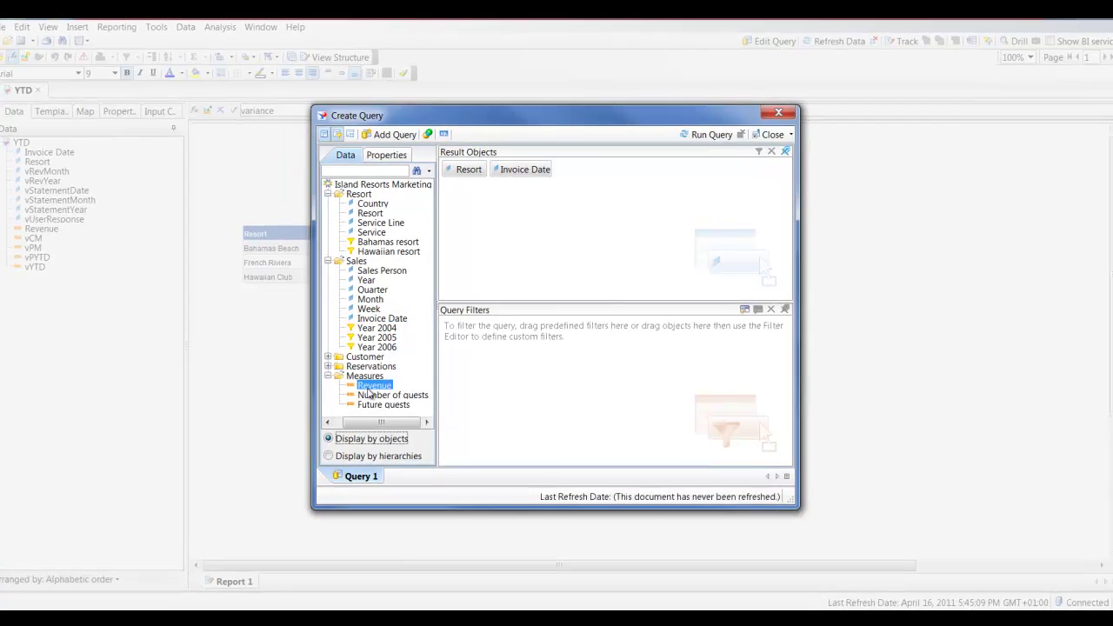
{"action": "left_click_drag", "start_coordinate": [499, 129], "coordinate": [477, 398]}
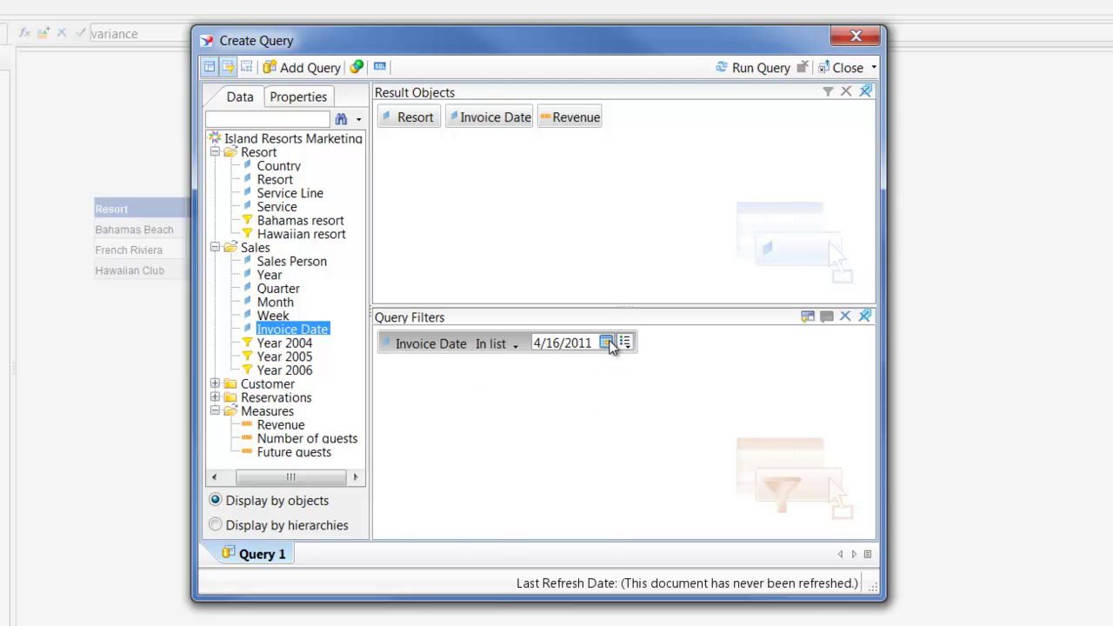
Step: Set the Invoice Date filter to Between with a start date of 1/1/04
{"action": "left_click", "coordinate": [605, 343]}
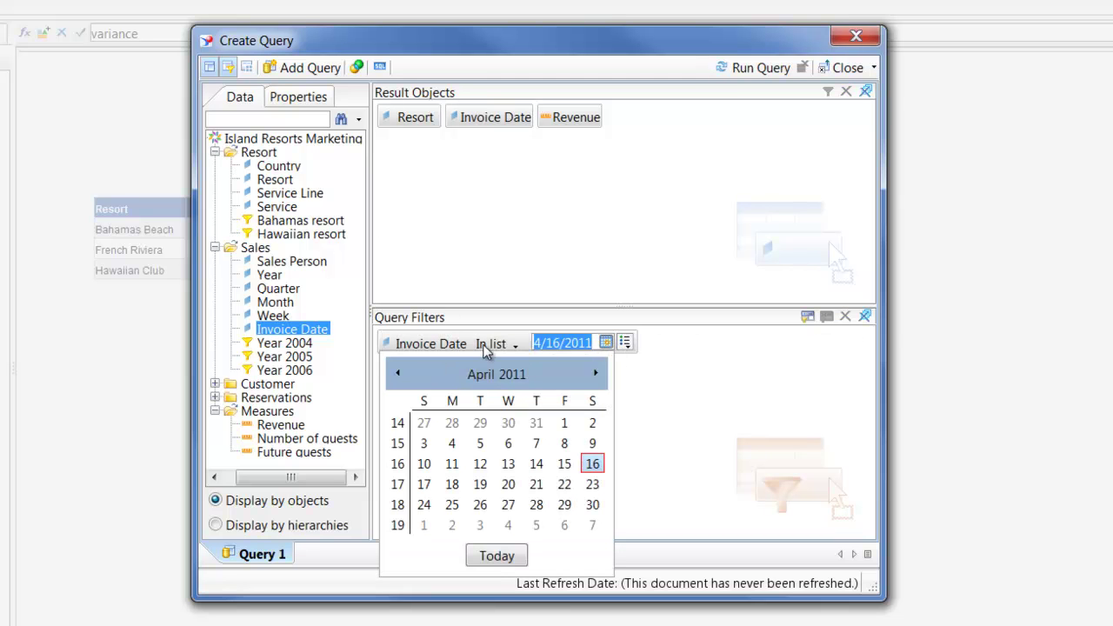
{"action": "left_click", "coordinate": [582, 343]}
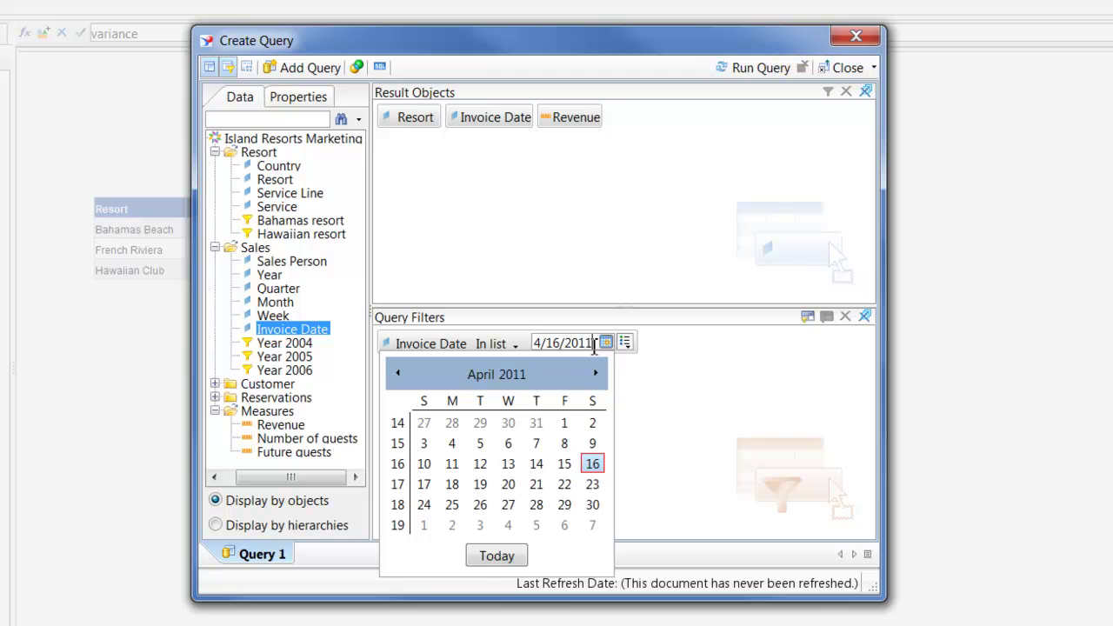
{"action": "left_click_drag", "start_coordinate": [598, 344], "coordinate": [406, 329]}
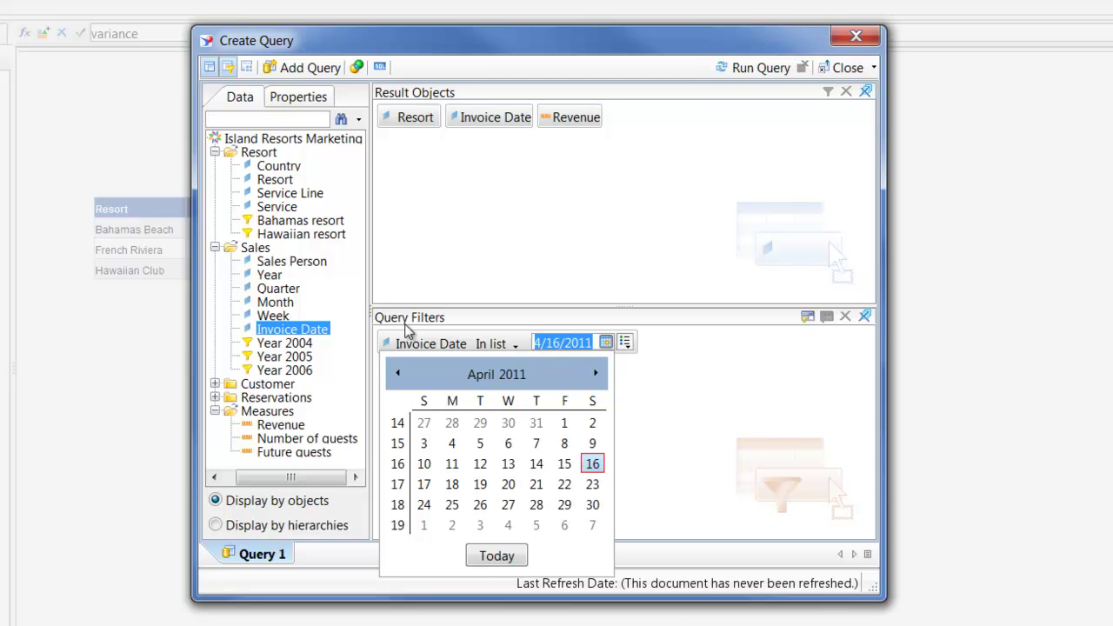
{"action": "left_click", "coordinate": [514, 344]}
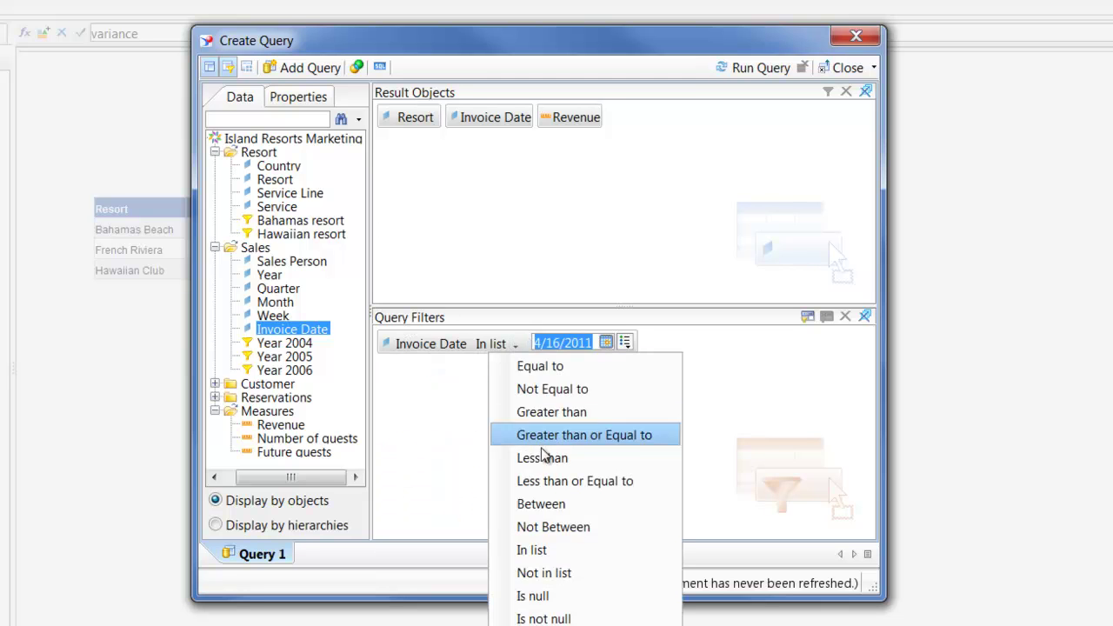
{"action": "left_click", "coordinate": [560, 507]}
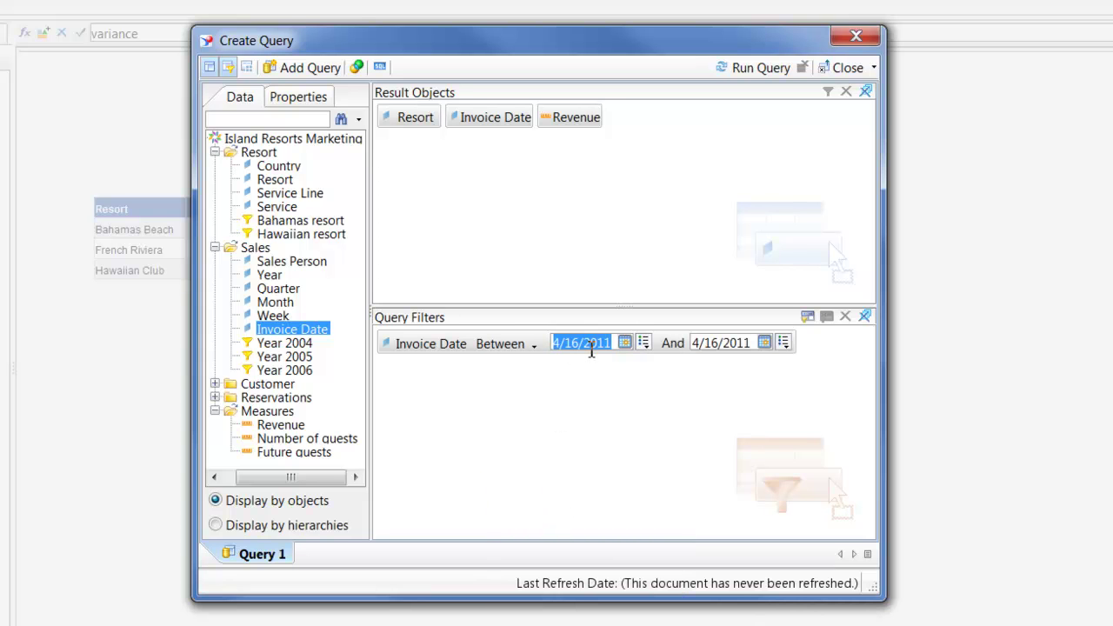
{"action": "type", "text": "1/1/"}
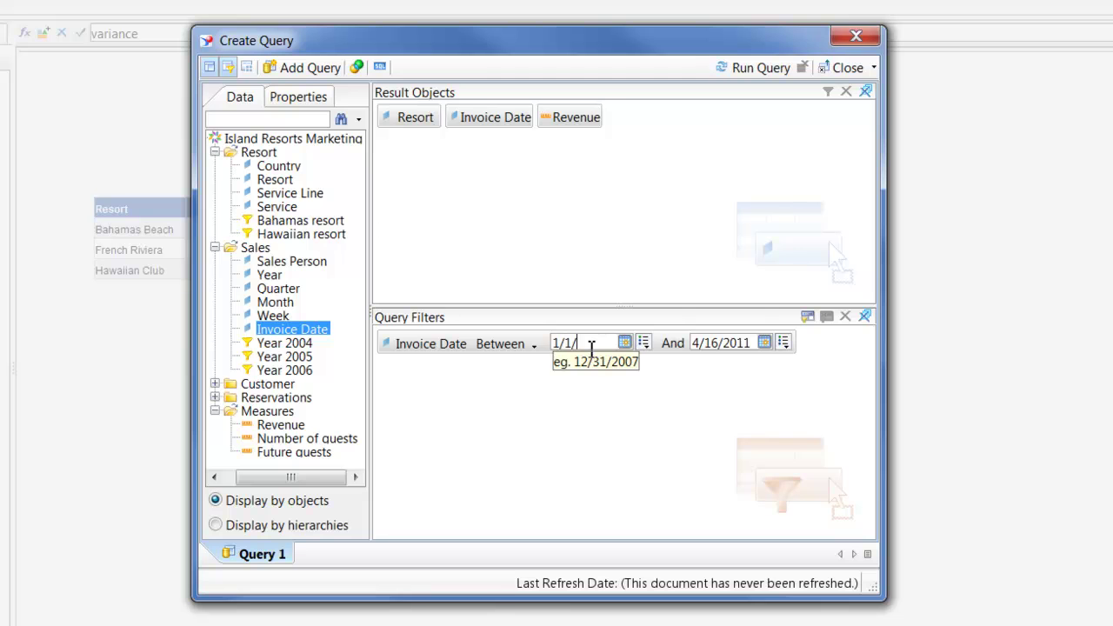
{"action": "type", "text": "04"}
Step: Make the end date a 'Statement Date' prompt and run the query for 7/3/06
{"action": "left_click", "coordinate": [783, 341]}
{"action": "left_click", "coordinate": [793, 411]}
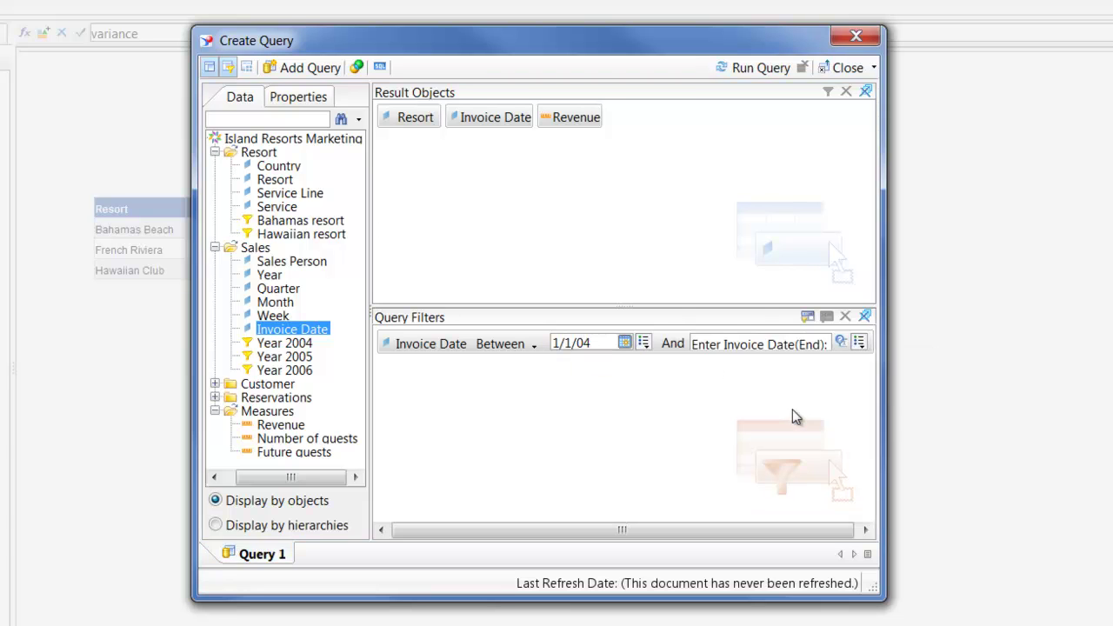
{"action": "left_click_drag", "start_coordinate": [832, 342], "coordinate": [652, 338]}
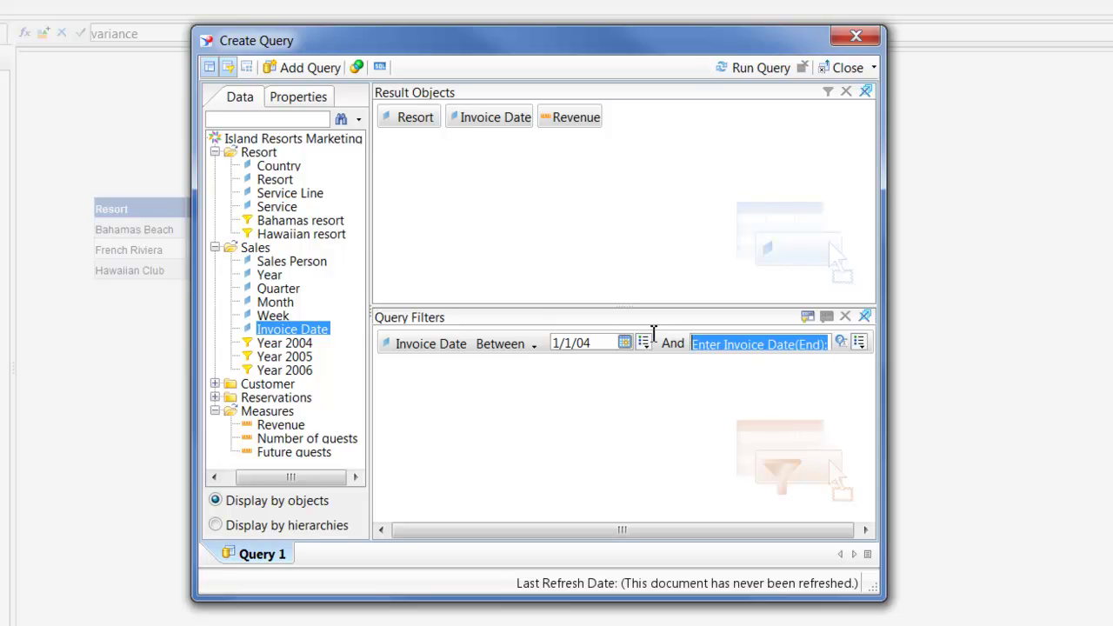
{"action": "key", "text": "BackSpace"}
{"action": "type", "text": "Statement"}
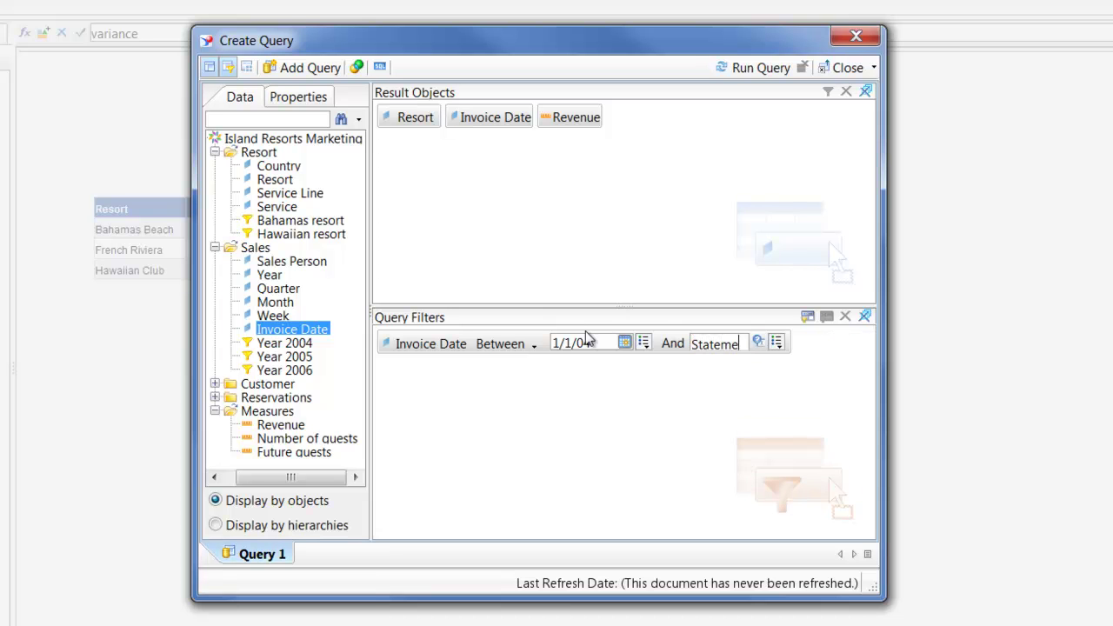
{"action": "type", "text": " Date"}
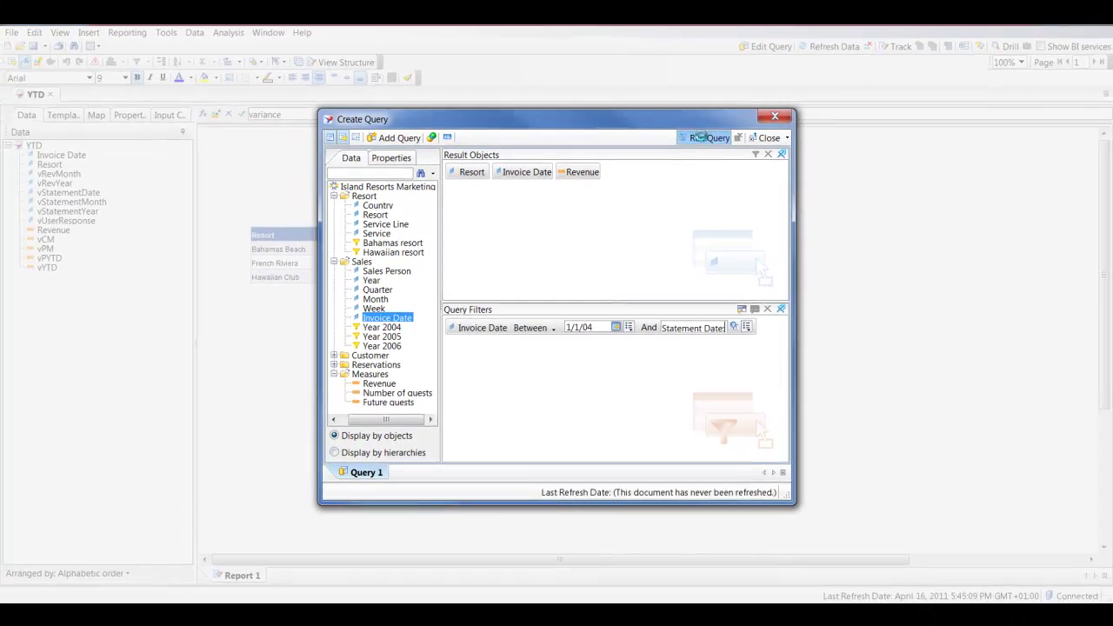
{"action": "left_click", "coordinate": [748, 73]}
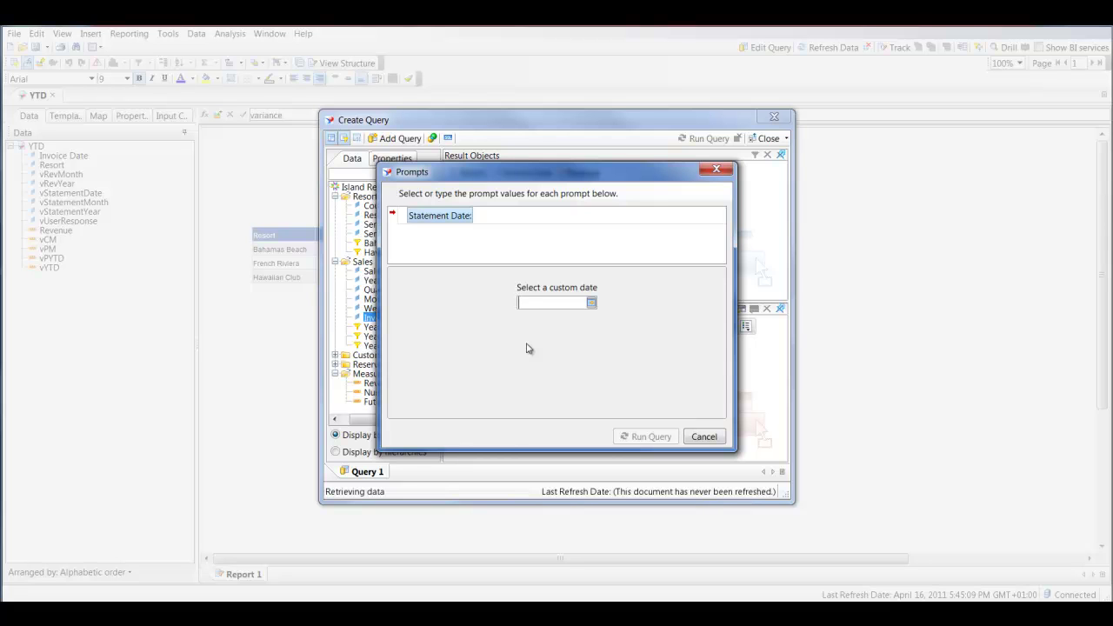
{"action": "type", "text": "7/3/06"}
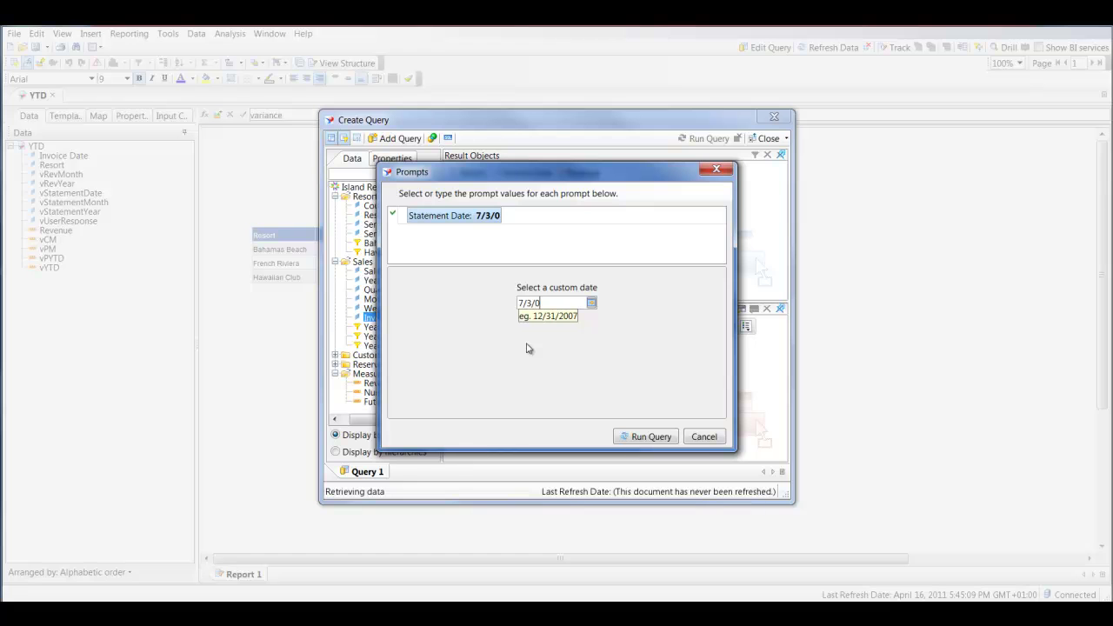
{"action": "left_click", "coordinate": [646, 437]}
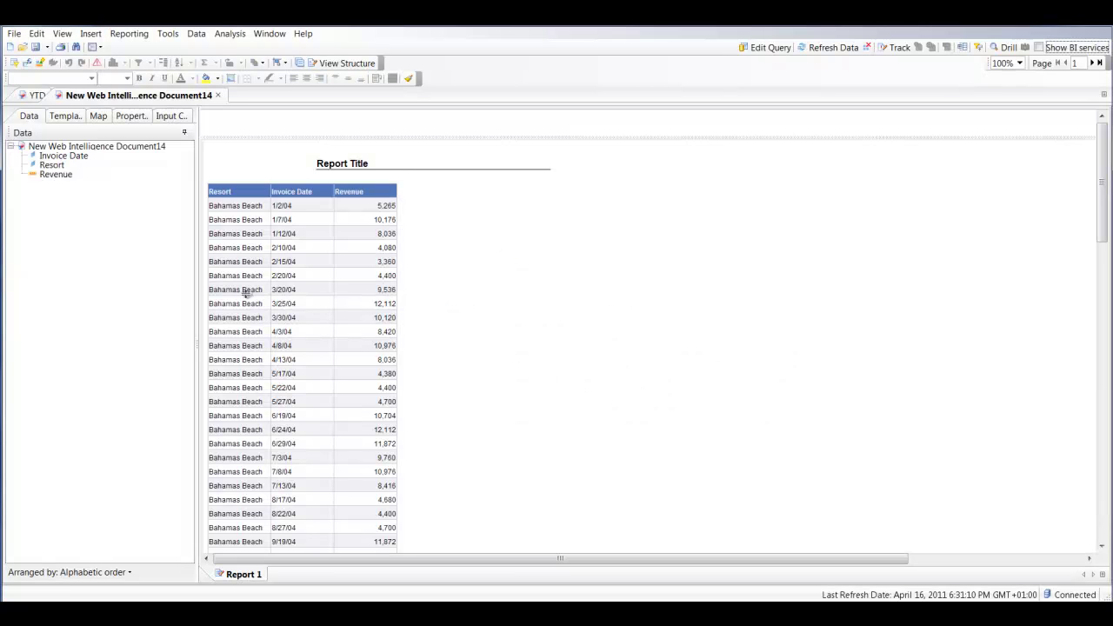
Step: Replace the default table and Report Title with a Resort table, then refresh the data
{"action": "left_click", "coordinate": [295, 180]}
{"action": "left_click_drag", "start_coordinate": [295, 180], "coordinate": [126, 186]}
{"action": "left_click_drag", "start_coordinate": [356, 165], "coordinate": [101, 201]}
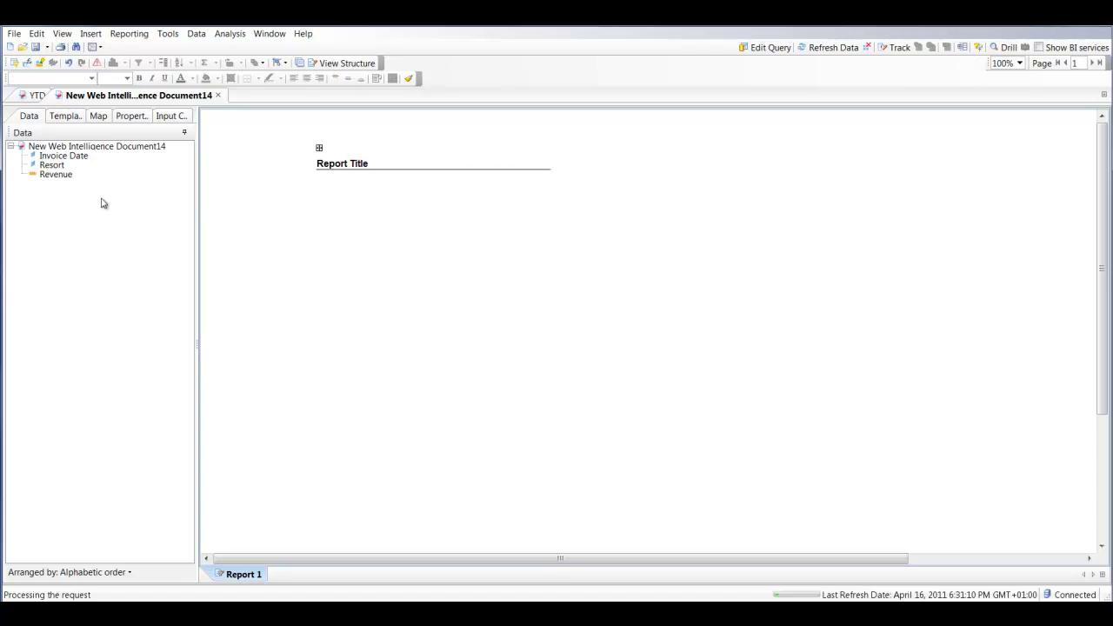
{"action": "left_click_drag", "start_coordinate": [52, 164], "coordinate": [255, 222]}
{"action": "left_click", "coordinate": [292, 246]}
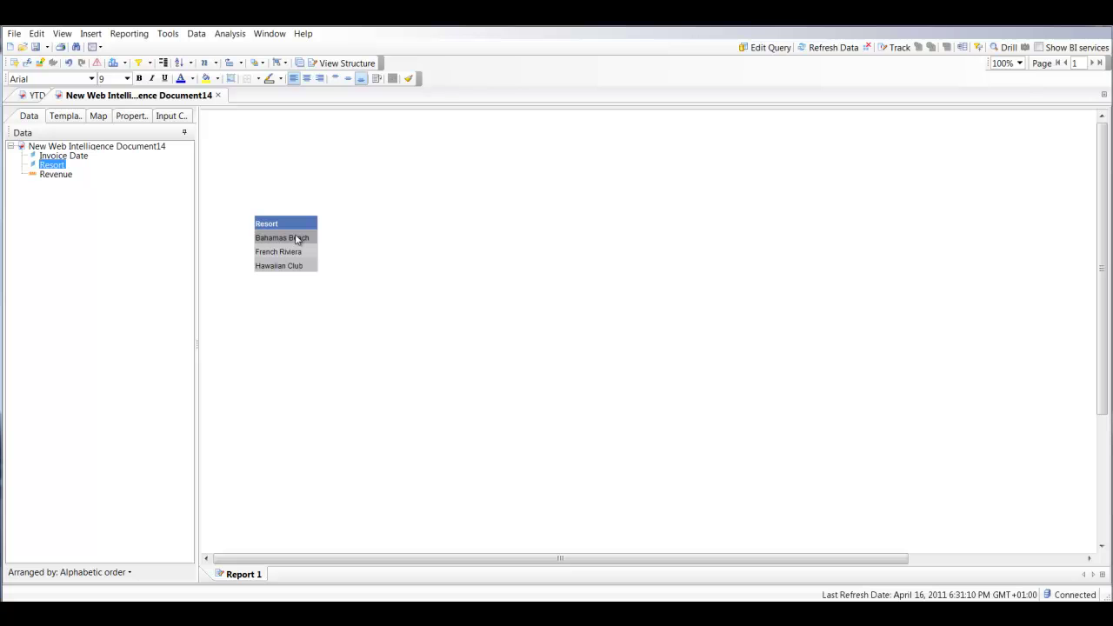
{"action": "left_click", "coordinate": [828, 47]}
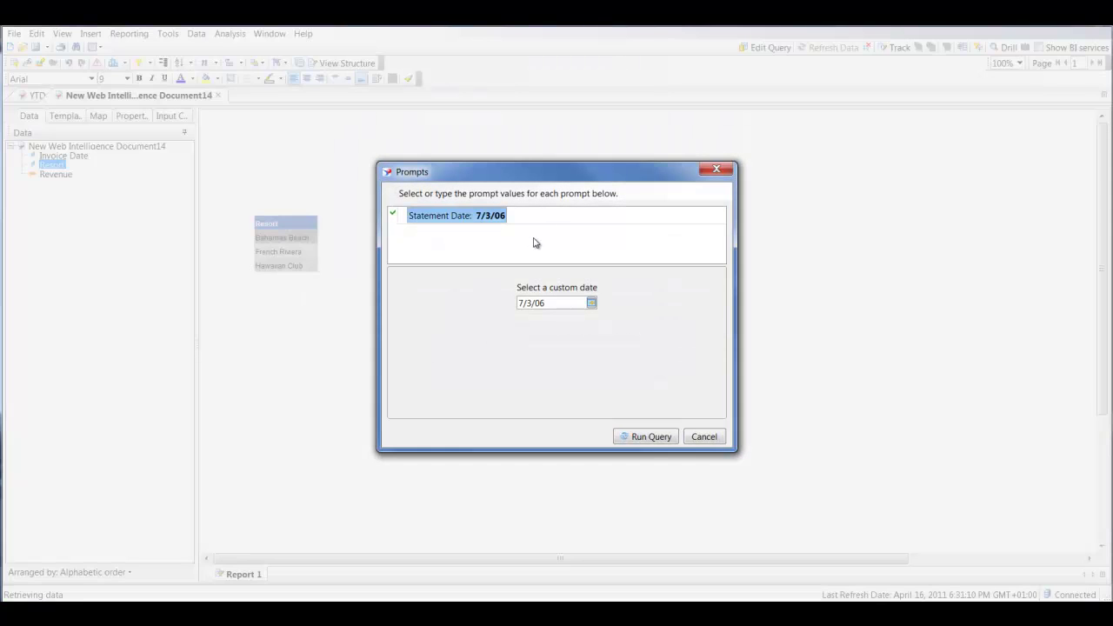
Step: Cancel the refresh prompt and name a new variable vUserResponse
{"action": "left_click", "coordinate": [698, 437]}
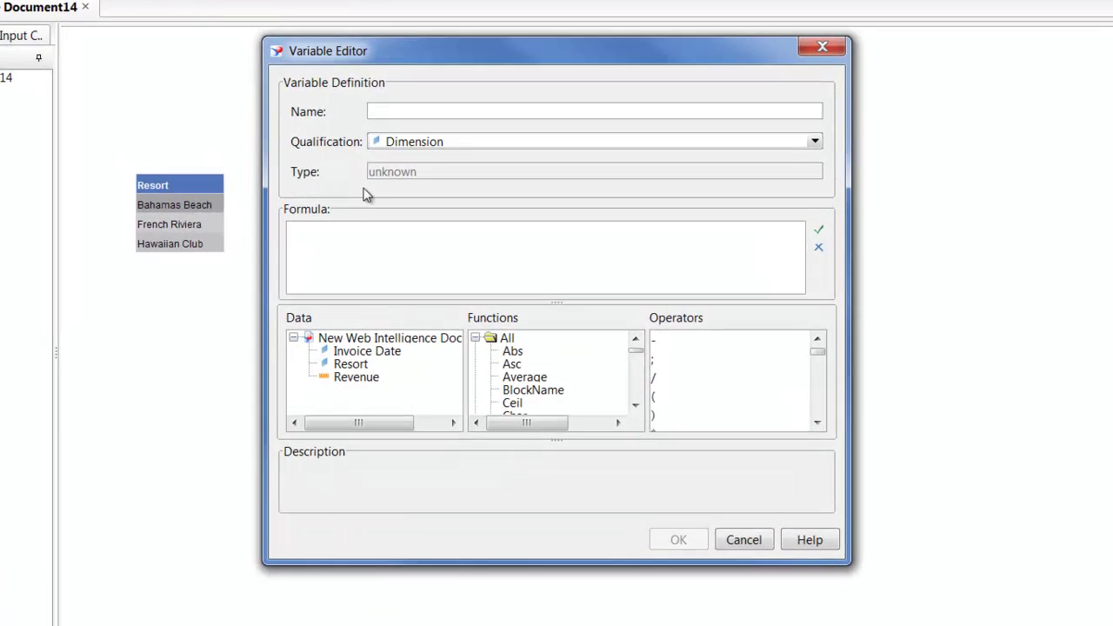
{"action": "type", "text": "UserRep"}
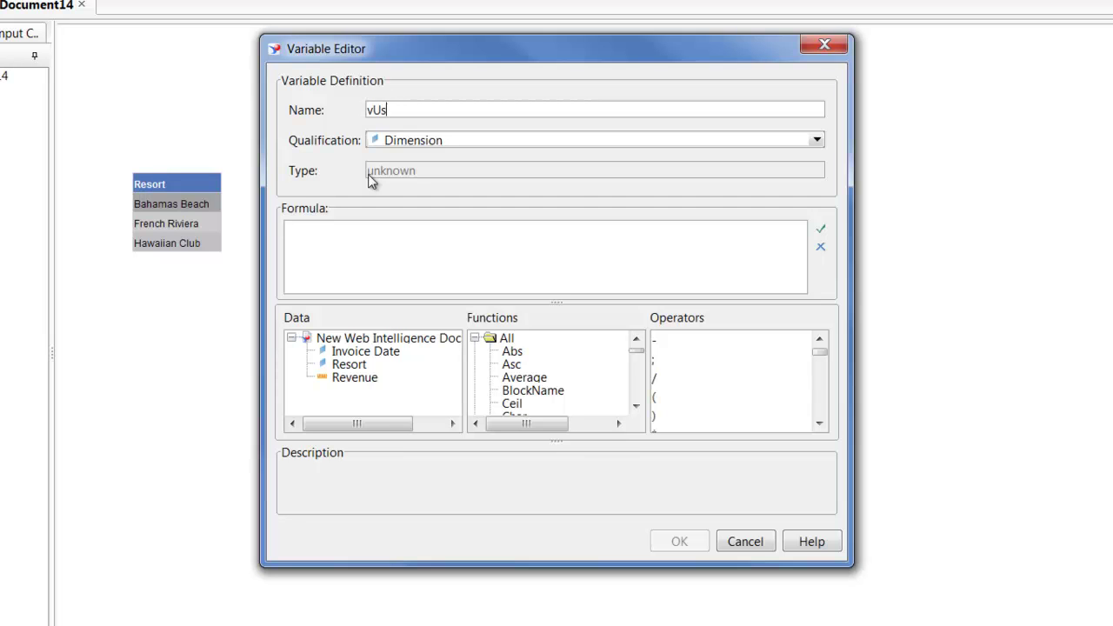
{"action": "key", "text": "BackSpace"}
{"action": "type", "text": "spomse"}
{"action": "key", "text": "BackSpace"}
{"action": "key", "text": "BackSpace"}
{"action": "key", "text": "BackSpace"}
{"action": "type", "text": "nse"}
Step: Give it the formula =UserResponse("Statement Date:"), save it, and add it to the Resort table
{"action": "left_click", "coordinate": [324, 267]}
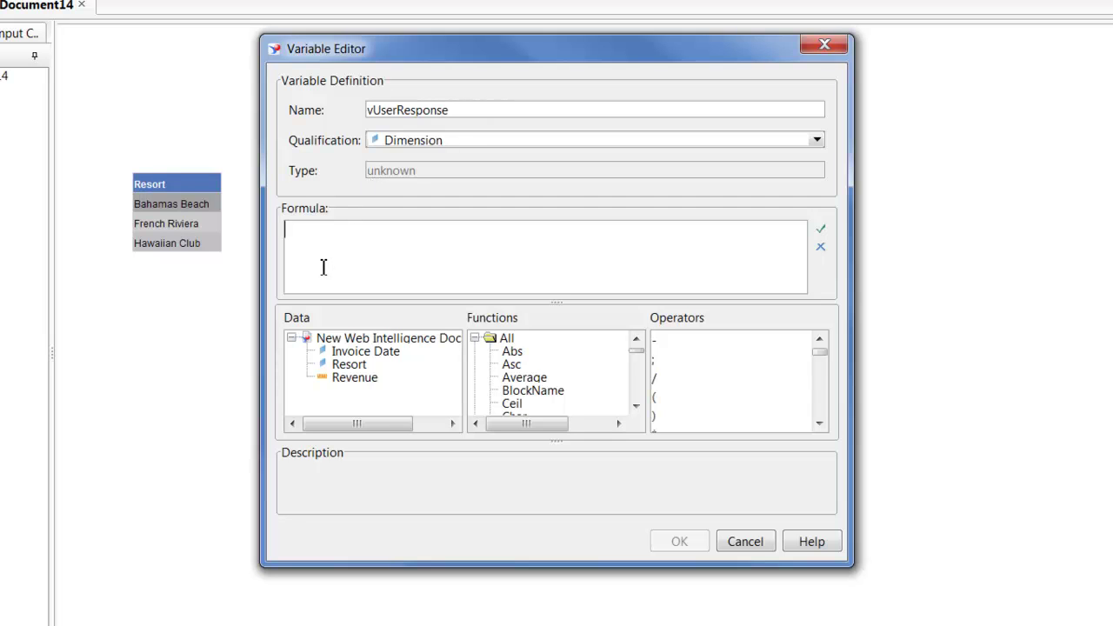
{"action": "type", "text": "="}
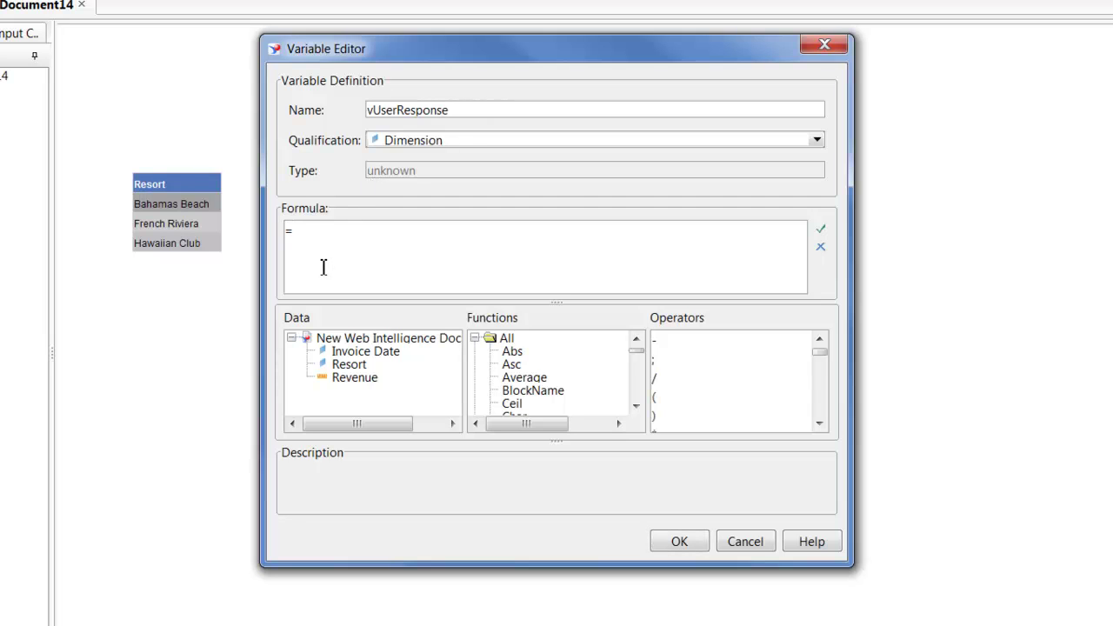
{"action": "type", "text": "UserReponse()\"State"}
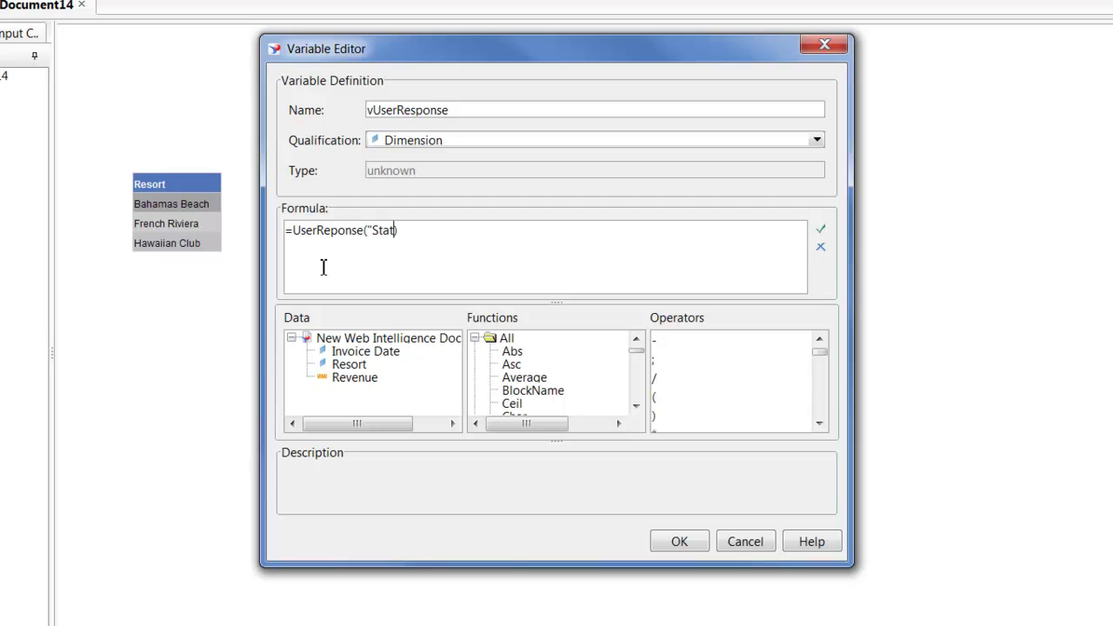
{"action": "type", "text": "ment Date:\""}
{"action": "left_click", "coordinate": [820, 230]}
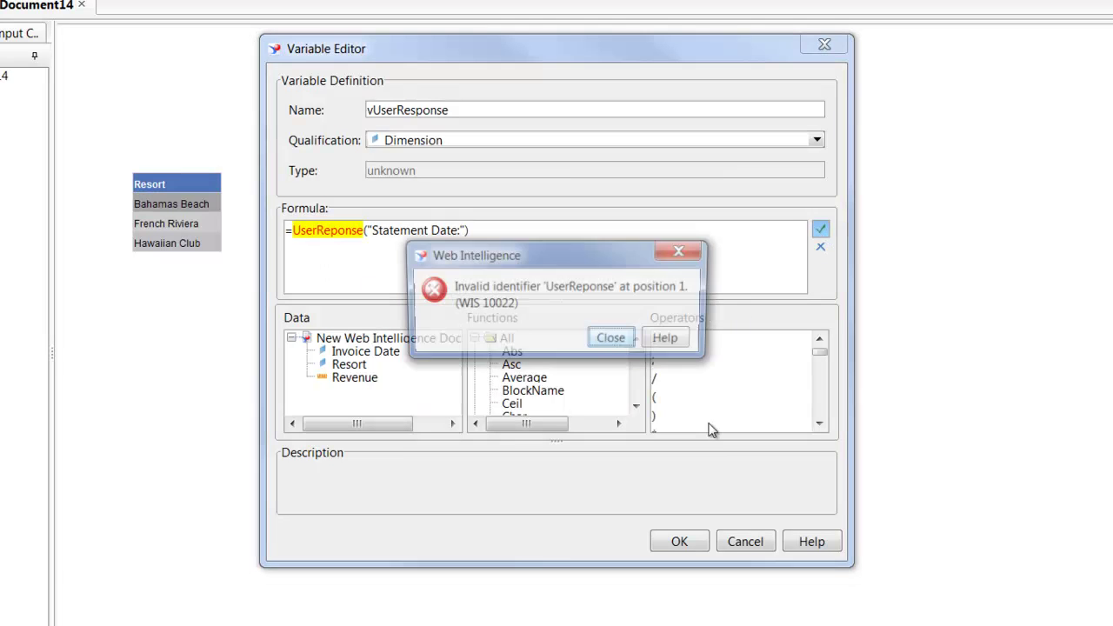
{"action": "left_click", "coordinate": [612, 338]}
{"action": "left_click", "coordinate": [331, 231]}
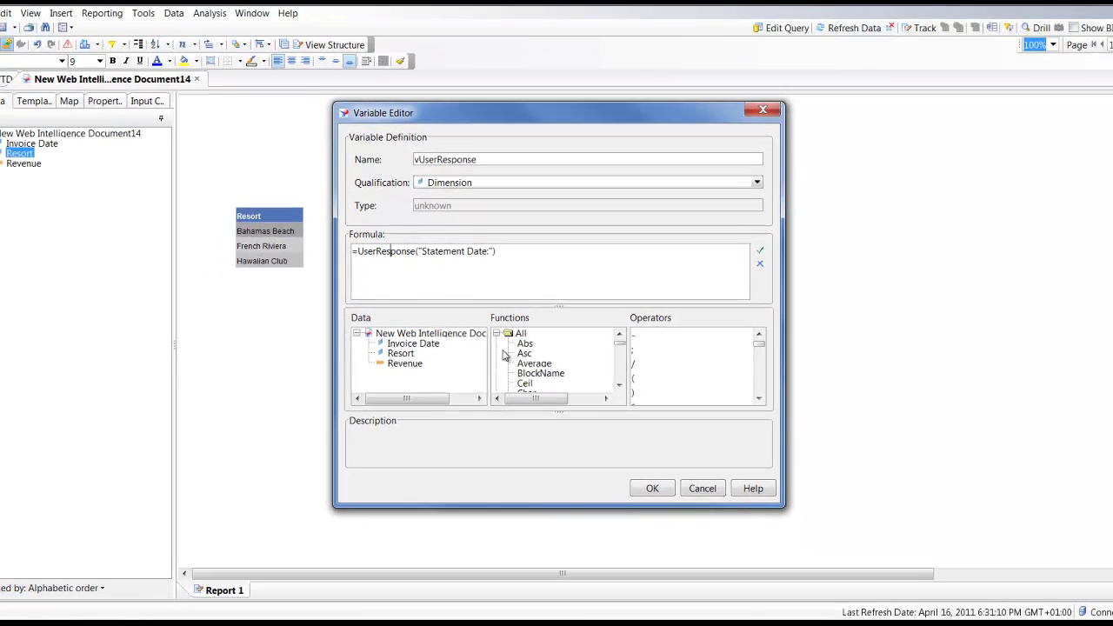
{"action": "type", "text": "s"}
{"action": "left_click", "coordinate": [665, 512]}
{"action": "left_click_drag", "start_coordinate": [79, 174], "coordinate": [324, 247]}
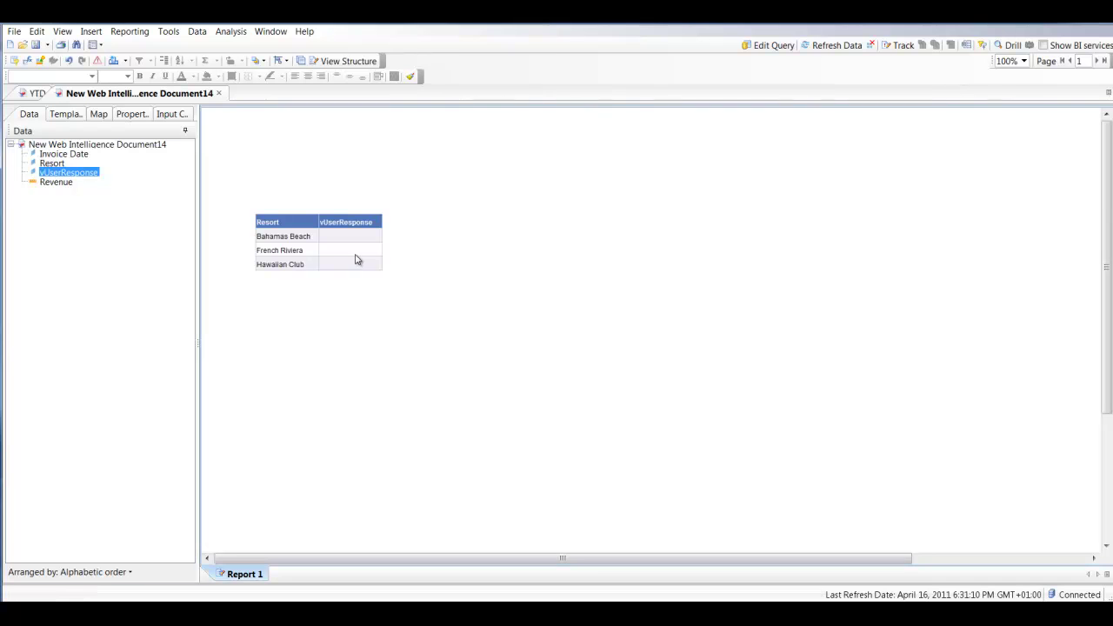
Step: Refresh the report for statement date 7/3/06 and select the vUserResponse values
{"action": "left_click", "coordinate": [833, 45]}
{"action": "left_click", "coordinate": [636, 433]}
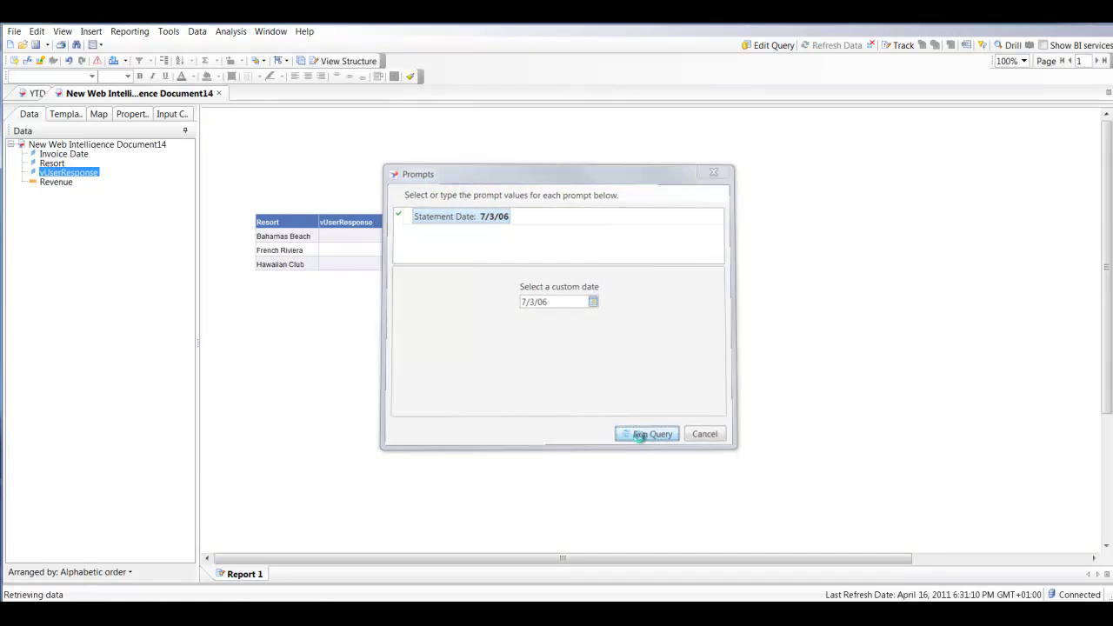
{"action": "left_click", "coordinate": [363, 238]}
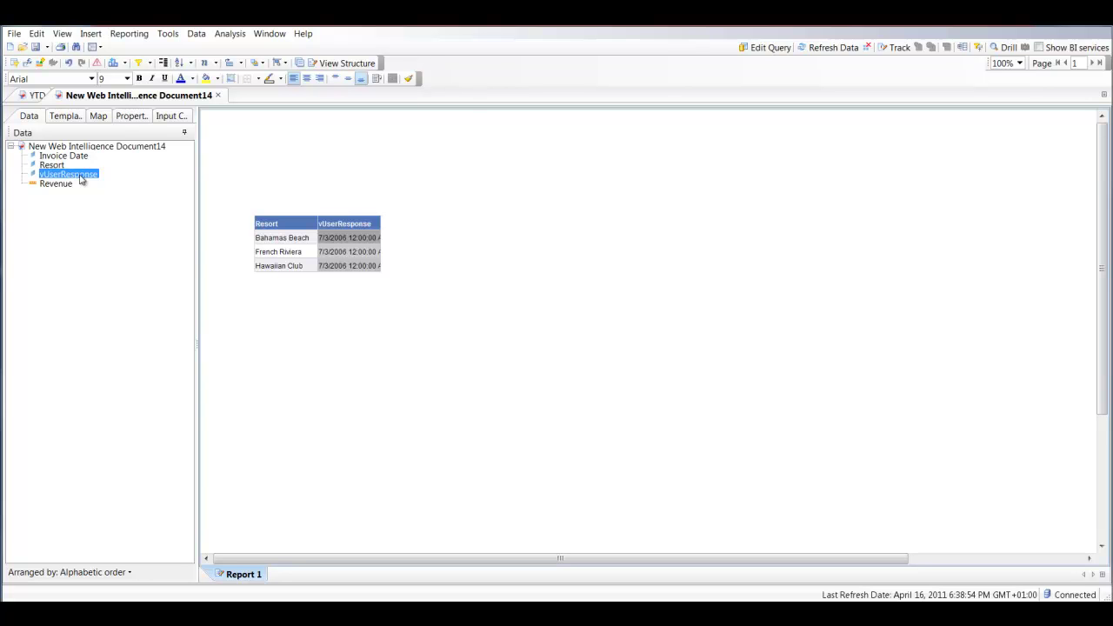
Step: Create vStatementDate as =ToDate([vUserResponse];"") and add it as a table column
{"action": "left_click", "coordinate": [40, 63]}
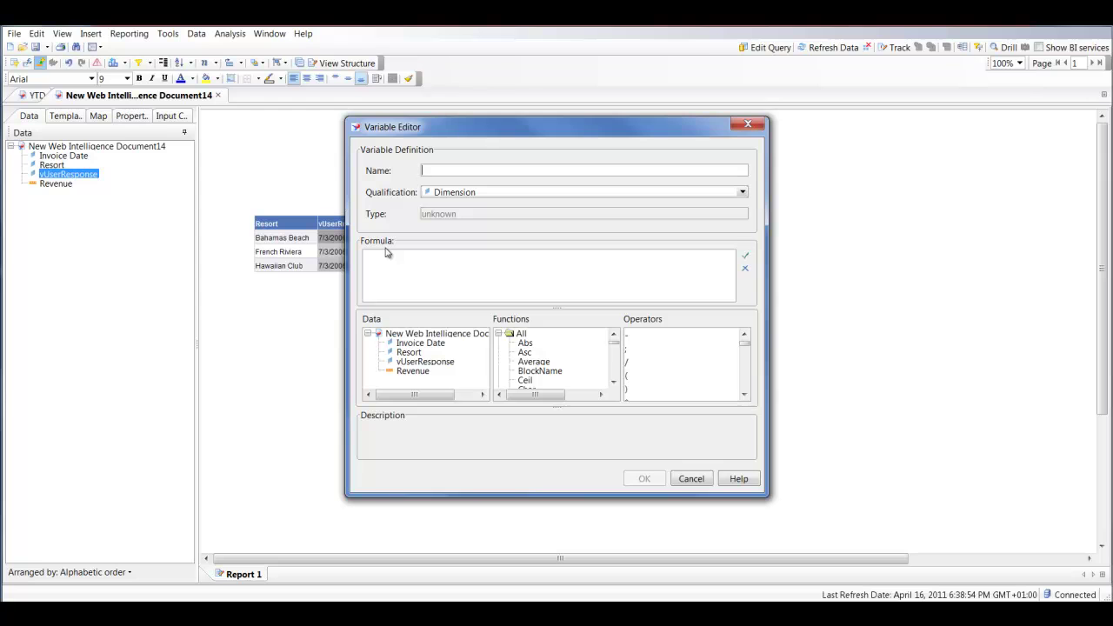
{"action": "type", "text": "vStatementDate"}
{"action": "type", "text": "="}
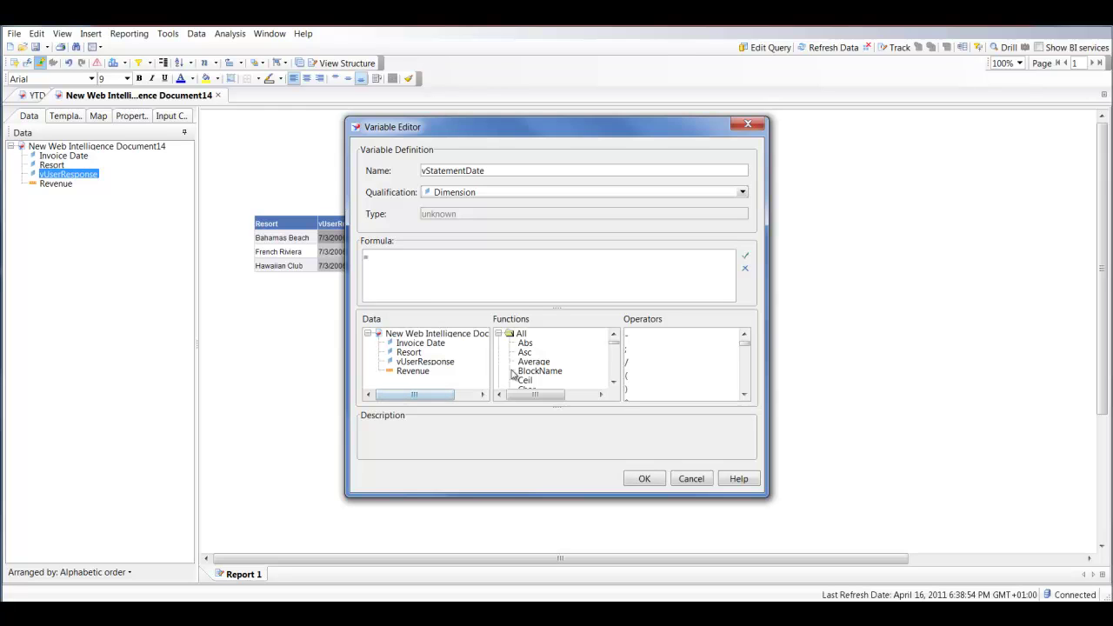
{"action": "double_click", "coordinate": [415, 363]}
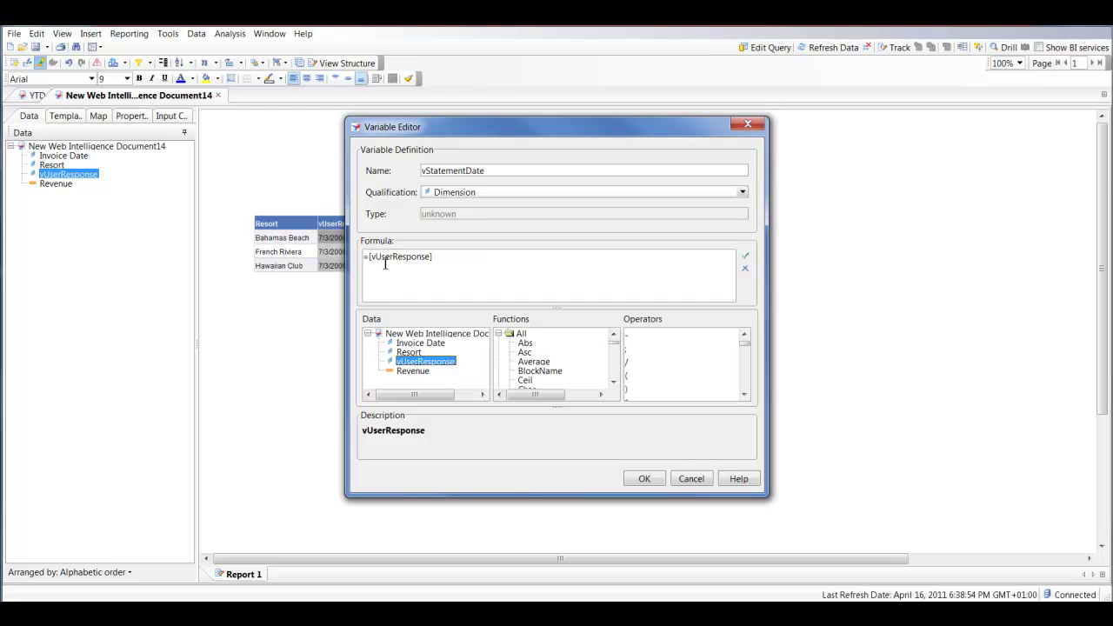
{"action": "type", "text": "ToDate("}
{"action": "left_click", "coordinate": [746, 255]}
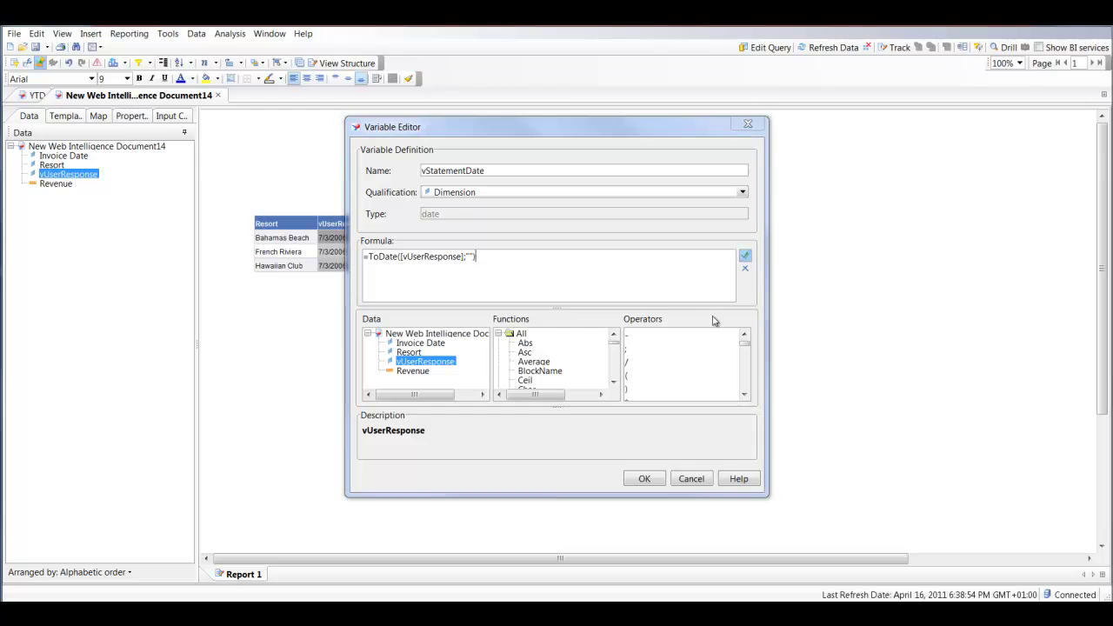
{"action": "left_click", "coordinate": [635, 334]}
{"action": "left_click", "coordinate": [645, 479]}
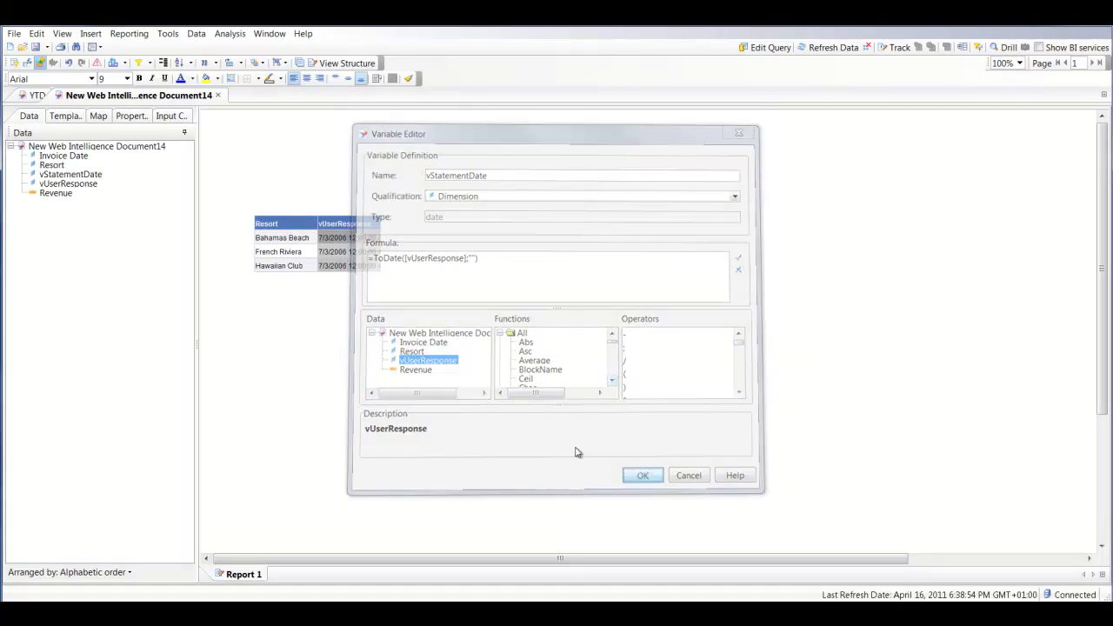
{"action": "left_click_drag", "start_coordinate": [48, 176], "coordinate": [383, 248]}
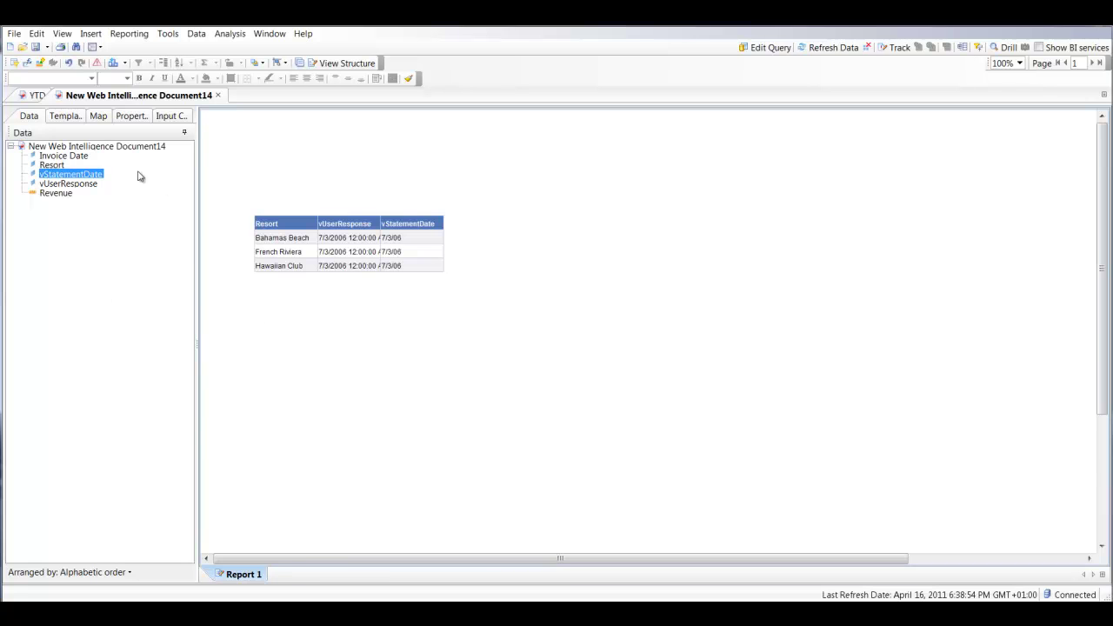
Step: Create a vStatementYear variable with the formula =Year([vStatementDate])
{"action": "left_click", "coordinate": [40, 62]}
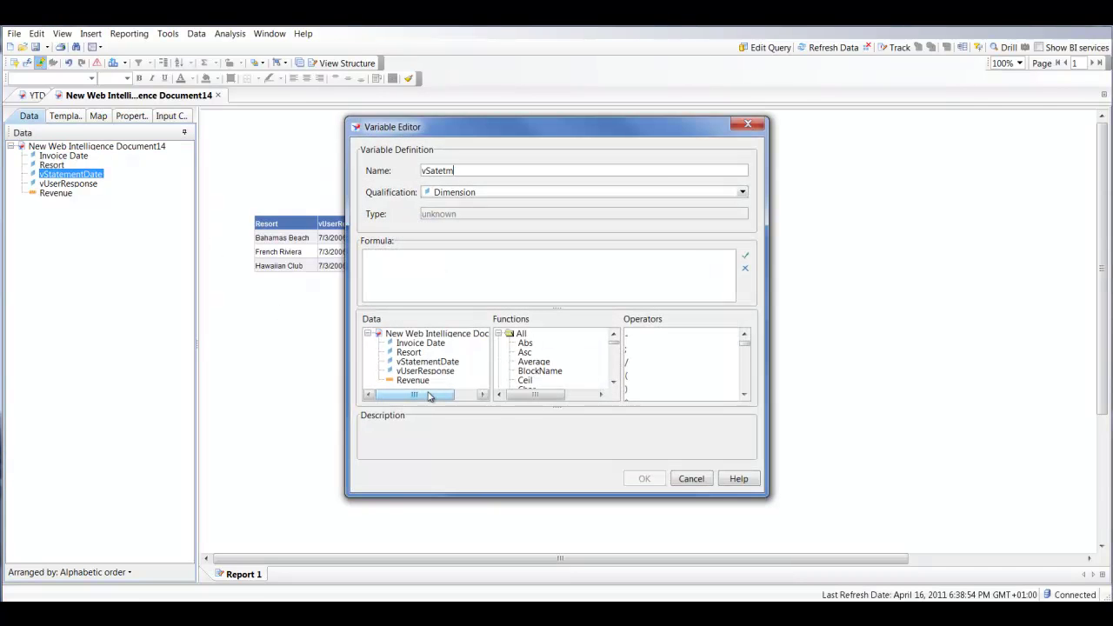
{"action": "type", "text": "vStatementYear"}
{"action": "left_click", "coordinate": [424, 294]}
{"action": "type", "text": "="}
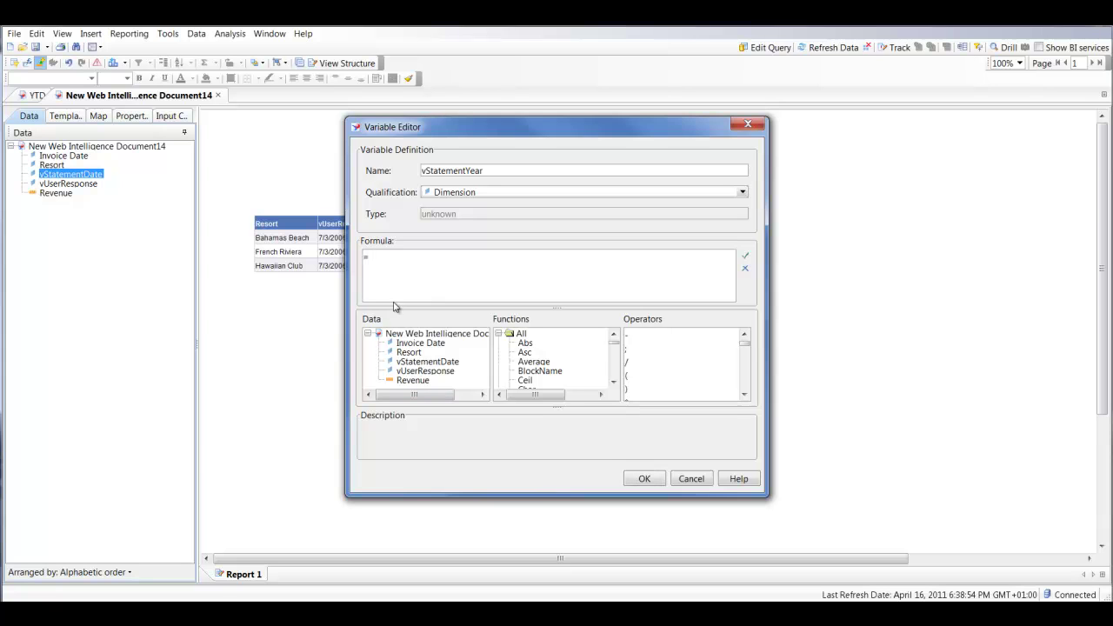
{"action": "double_click", "coordinate": [428, 362]}
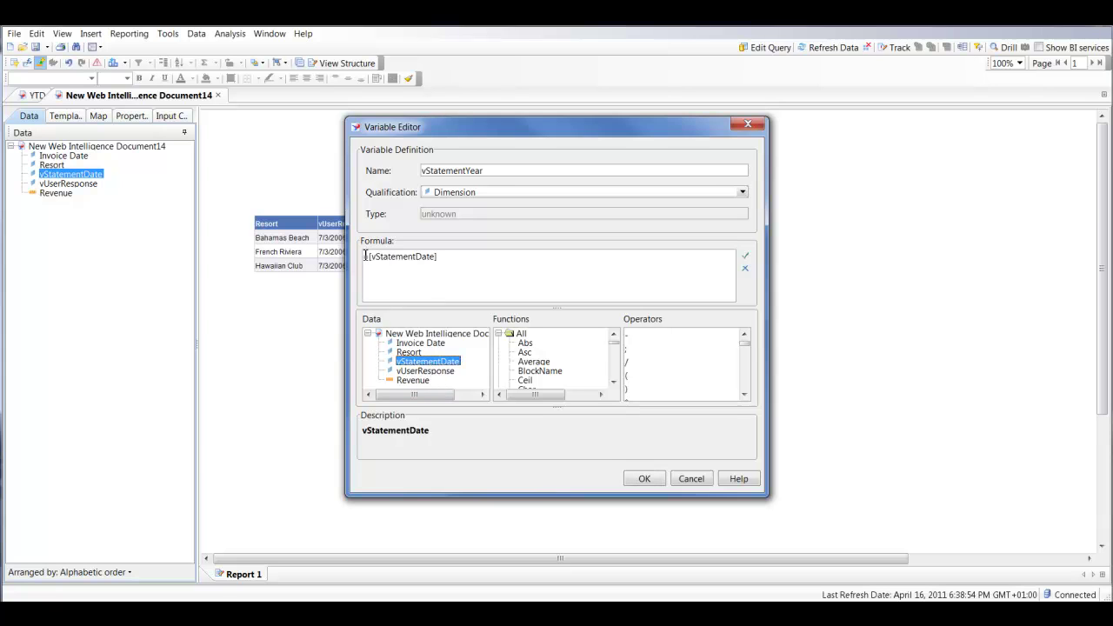
{"action": "type", "text": "Year("}
{"action": "left_click", "coordinate": [478, 255]}
{"action": "type", "text": ")"}
{"action": "left_click", "coordinate": [746, 256]}
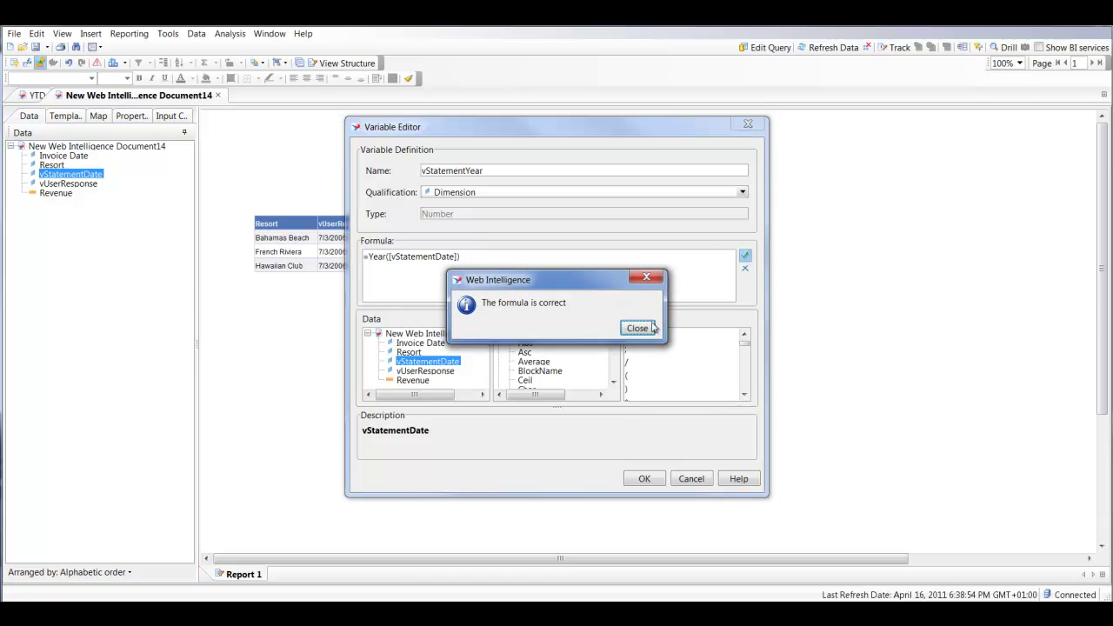
{"action": "left_click", "coordinate": [652, 328]}
{"action": "left_click", "coordinate": [644, 479]}
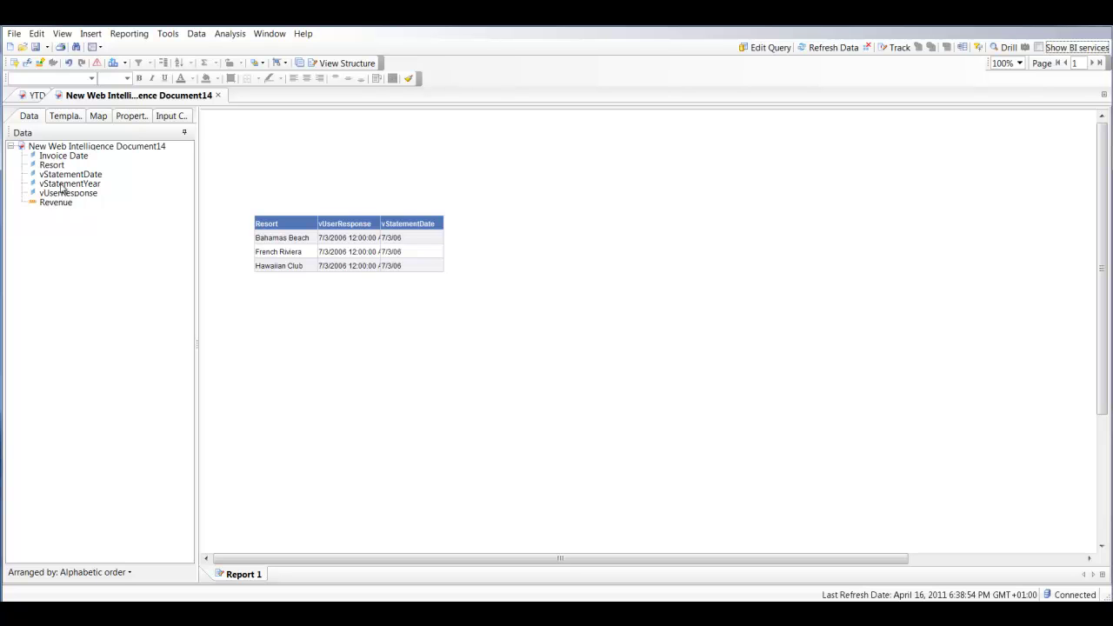
Step: Add vStatementYear to the Resort table as a column showing 2,006
{"action": "mouse_move", "coordinate": [62, 188]}
{"action": "left_mouse_down"}
{"action": "mouse_move", "coordinate": [447, 249]}
{"action": "mouse_move", "coordinate": [439, 242]}
{"action": "left_mouse_up"}
{"action": "left_click", "coordinate": [468, 245]}
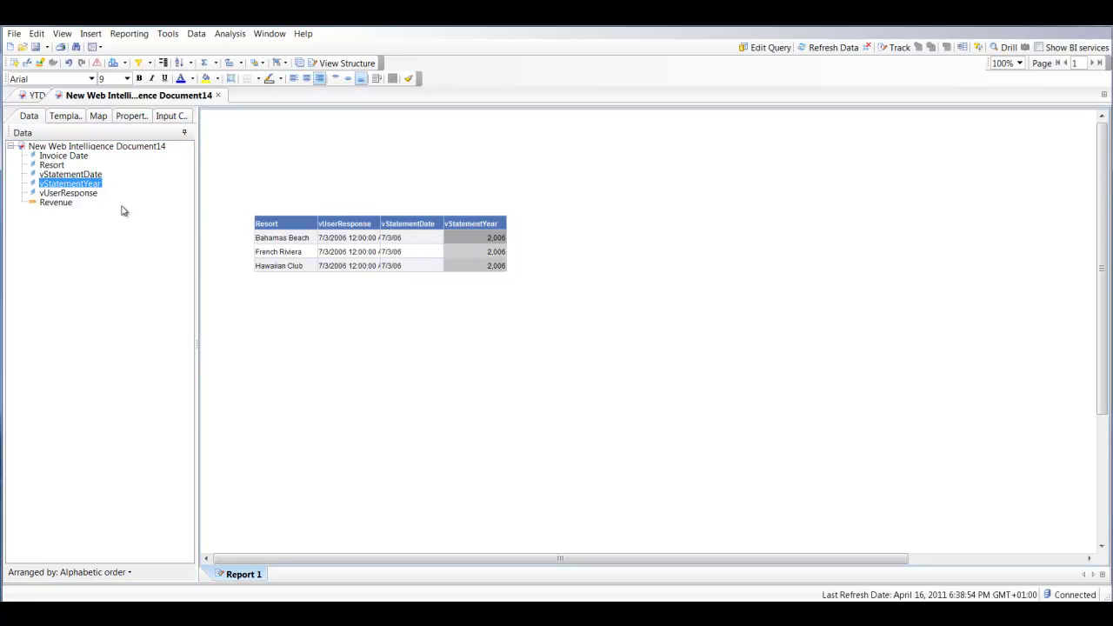
{"action": "right_click", "coordinate": [78, 189]}
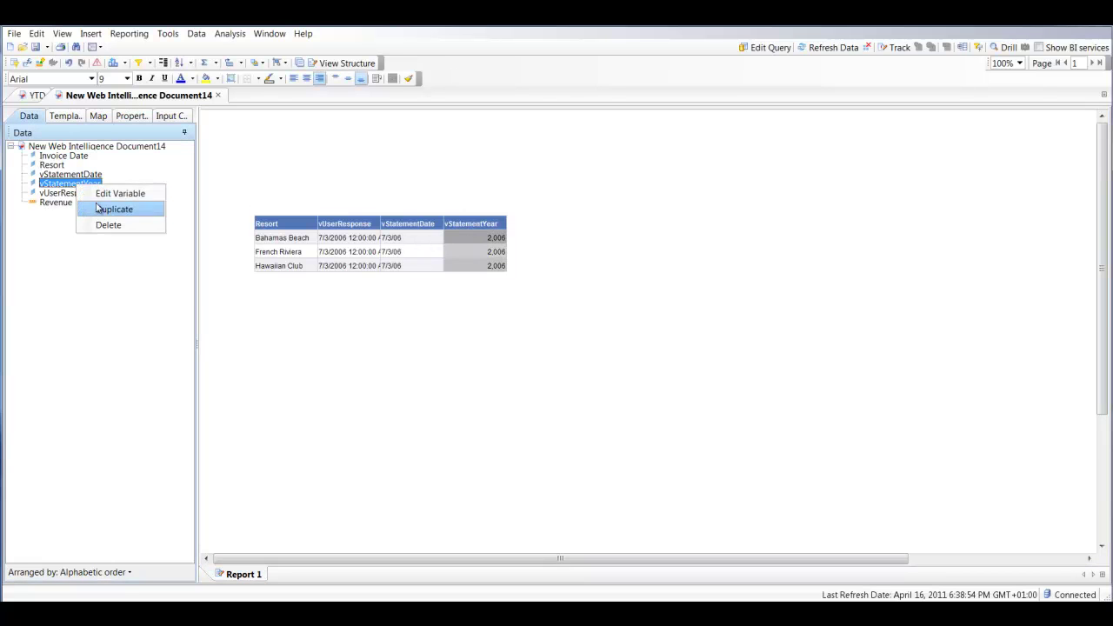
Step: Duplicate vStatementYear and rename the copy vStatementMonth
{"action": "left_click", "coordinate": [105, 208]}
{"action": "double_click", "coordinate": [87, 196]}
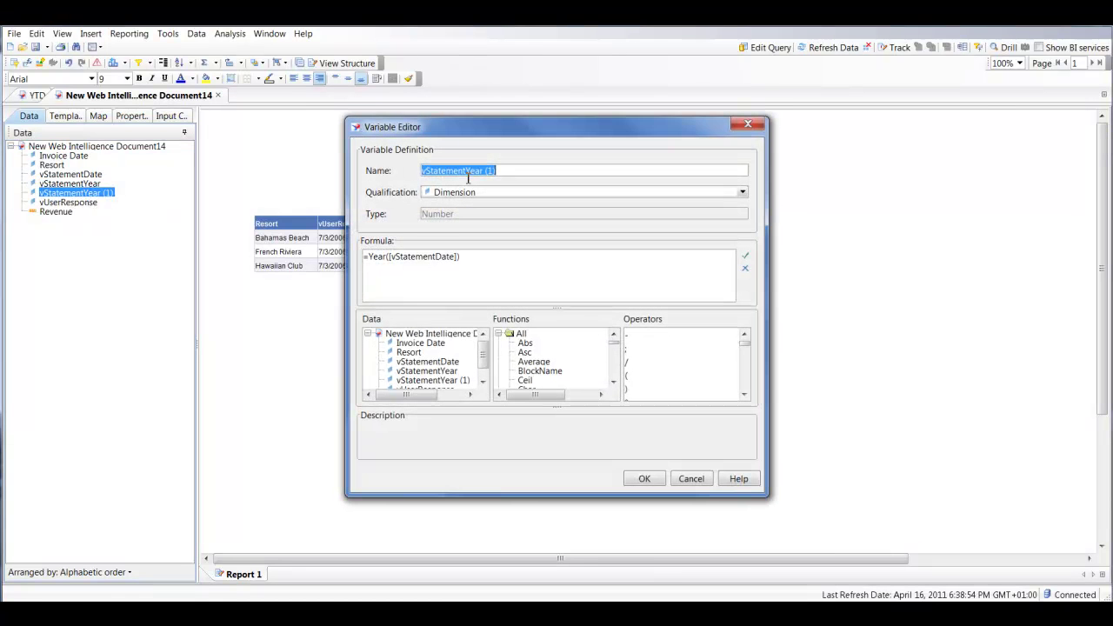
{"action": "key", "text": "End"}
{"action": "key", "text": "shift+Left"}
{"action": "key", "text": "shift+Left"}
{"action": "key", "text": "shift+Left"}
{"action": "key", "text": "shift+Left"}
{"action": "key", "text": "shift+Left"}
{"action": "key", "text": "shift+Left"}
{"action": "key", "text": "shift+Left"}
{"action": "key", "text": "BackSpace"}
{"action": "key", "text": "BackSpace"}
{"action": "type", "text": "Month"}
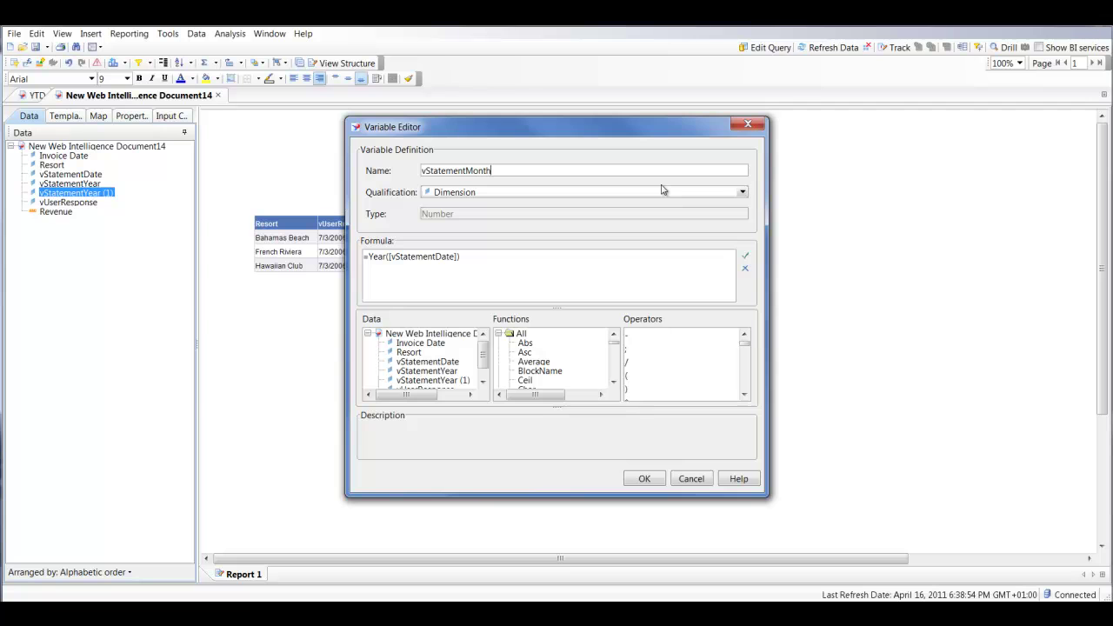
Step: Change its formula to =Month([vStatementDate]), save, and add it as a table column
{"action": "left_click", "coordinate": [384, 258]}
{"action": "key", "text": "BackSpace"}
{"action": "key", "text": "BackSpace"}
{"action": "key", "text": "BackSpace"}
{"action": "key", "text": "BackSpace"}
{"action": "type", "text": "Month"}
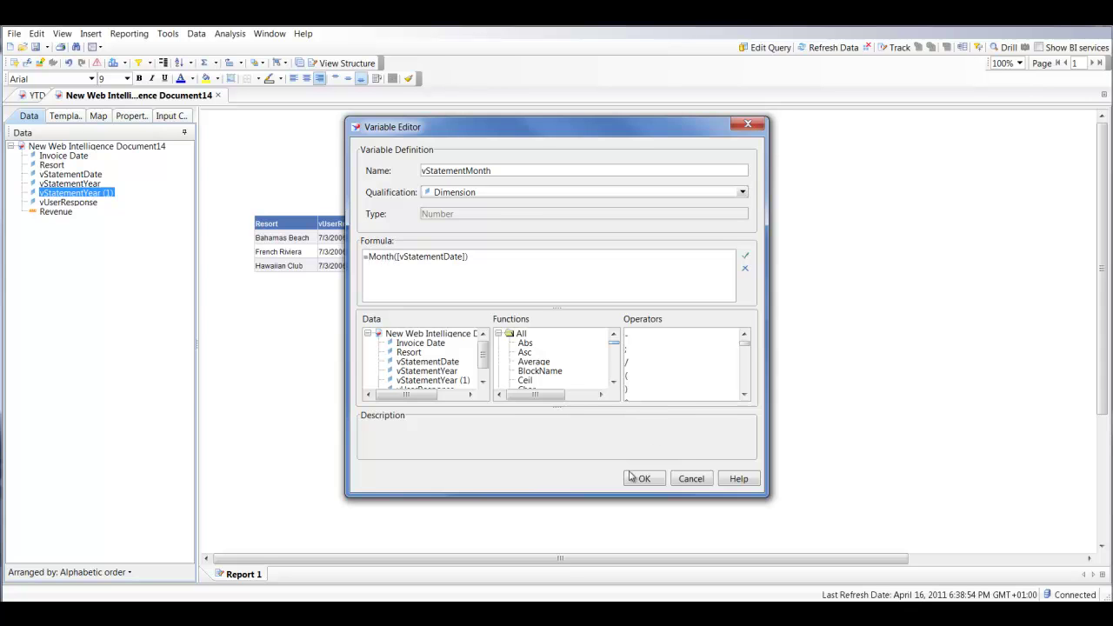
{"action": "left_click", "coordinate": [643, 479]}
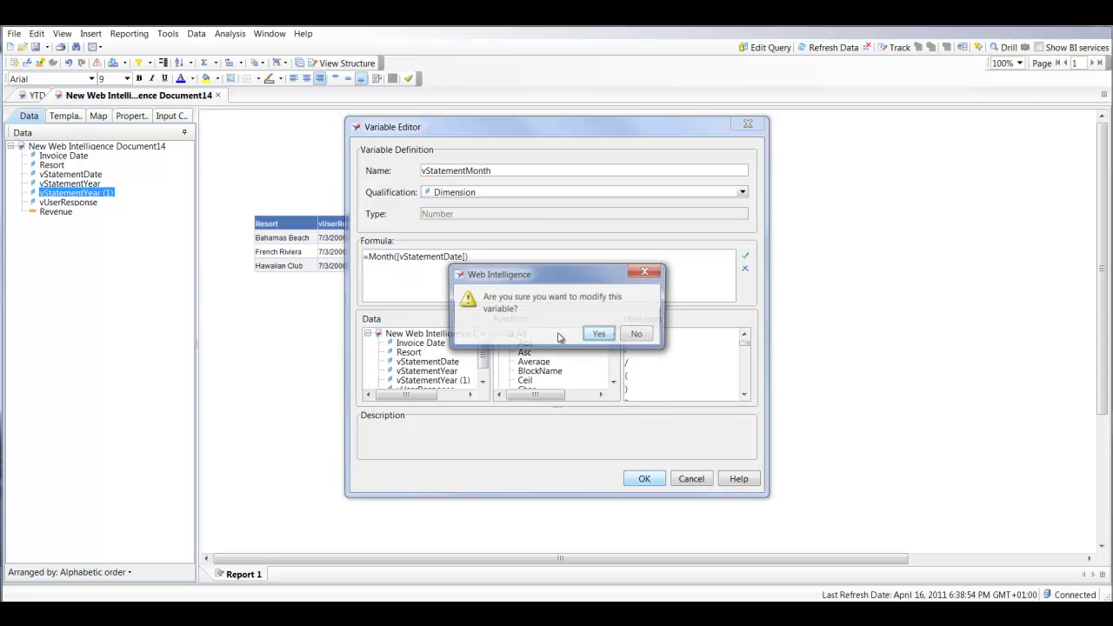
{"action": "left_click", "coordinate": [598, 335]}
{"action": "left_click_drag", "start_coordinate": [87, 184], "coordinate": [512, 242]}
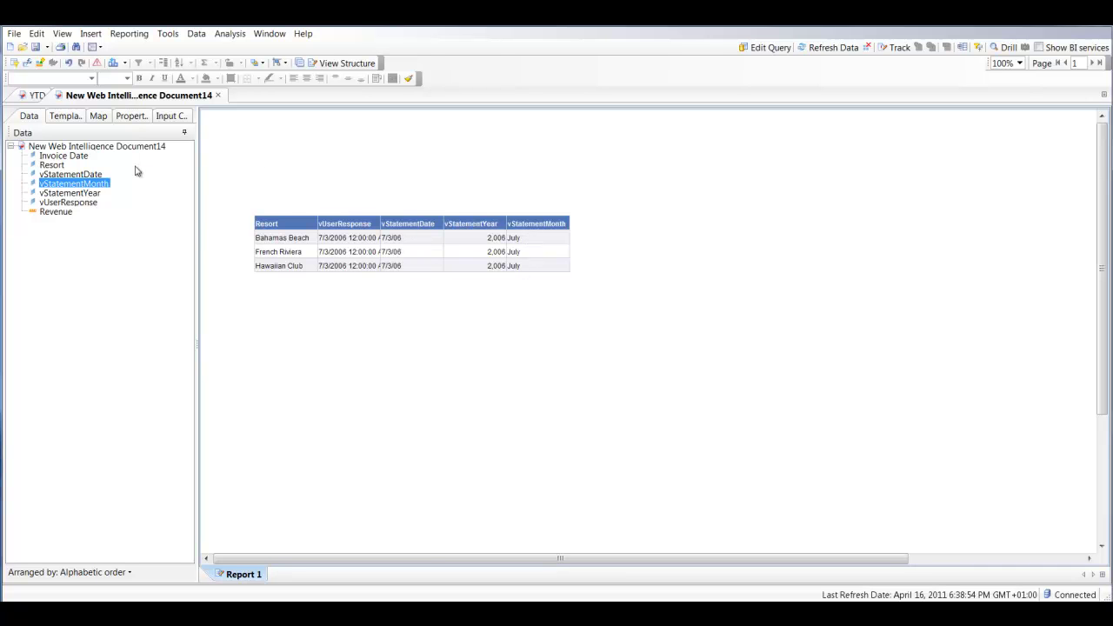
Step: Edit vStatementMonth's formula to =MonthNumberOfYear([vStatementDate]) and confirm the change
{"action": "double_click", "coordinate": [96, 188]}
{"action": "left_click", "coordinate": [391, 257]}
{"action": "double_click", "coordinate": [391, 257]}
{"action": "left_click", "coordinate": [406, 259]}
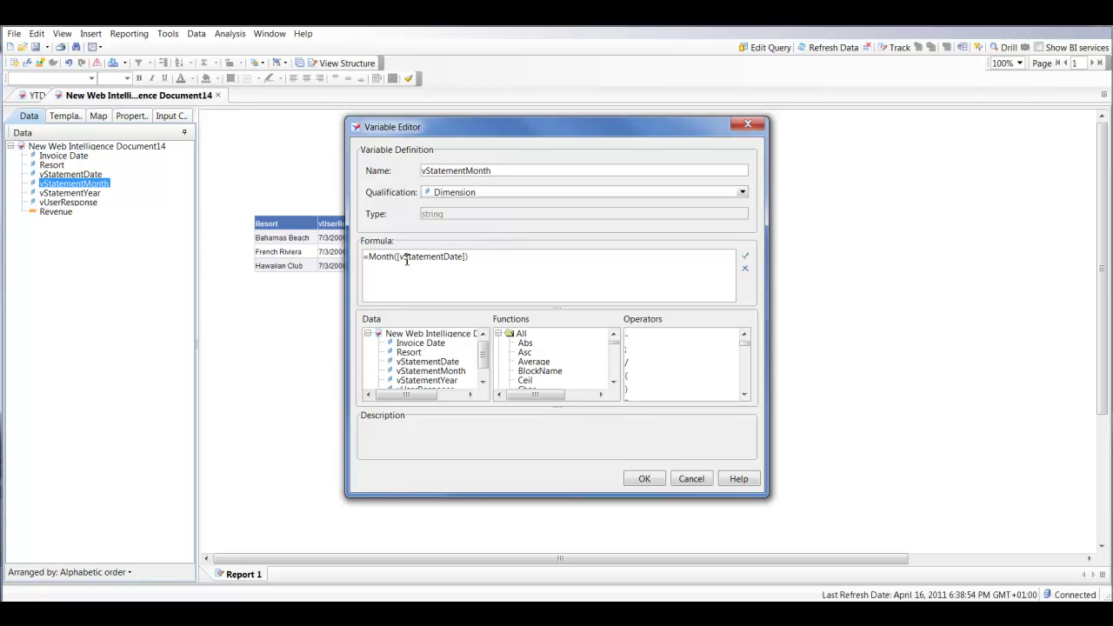
{"action": "type", "text": "NumberOfYear"}
{"action": "left_click", "coordinate": [644, 479]}
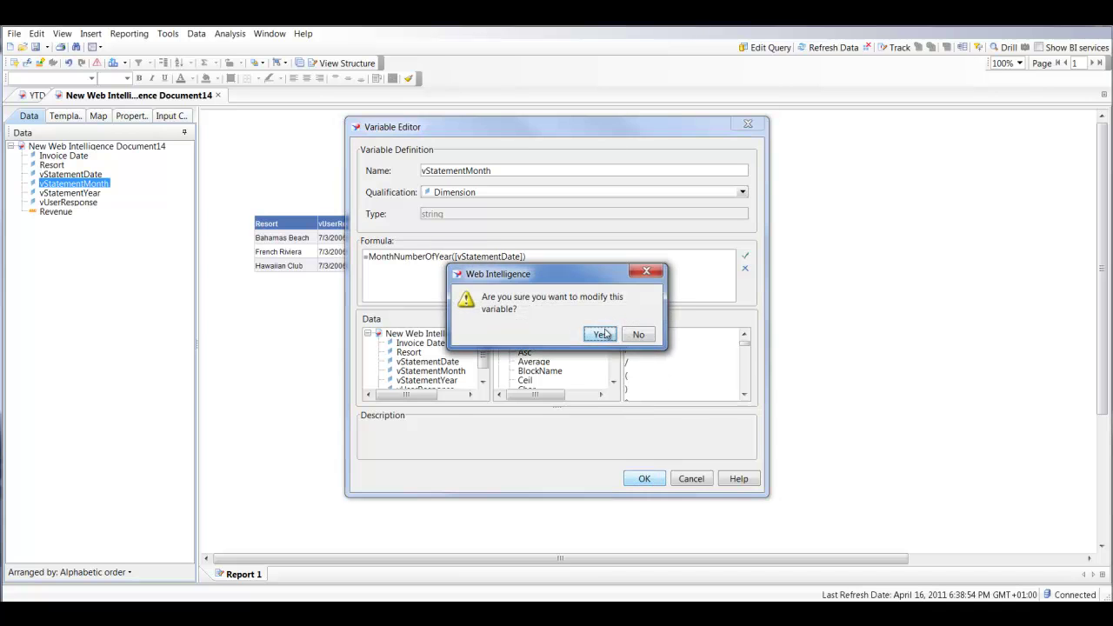
{"action": "left_click", "coordinate": [600, 334]}
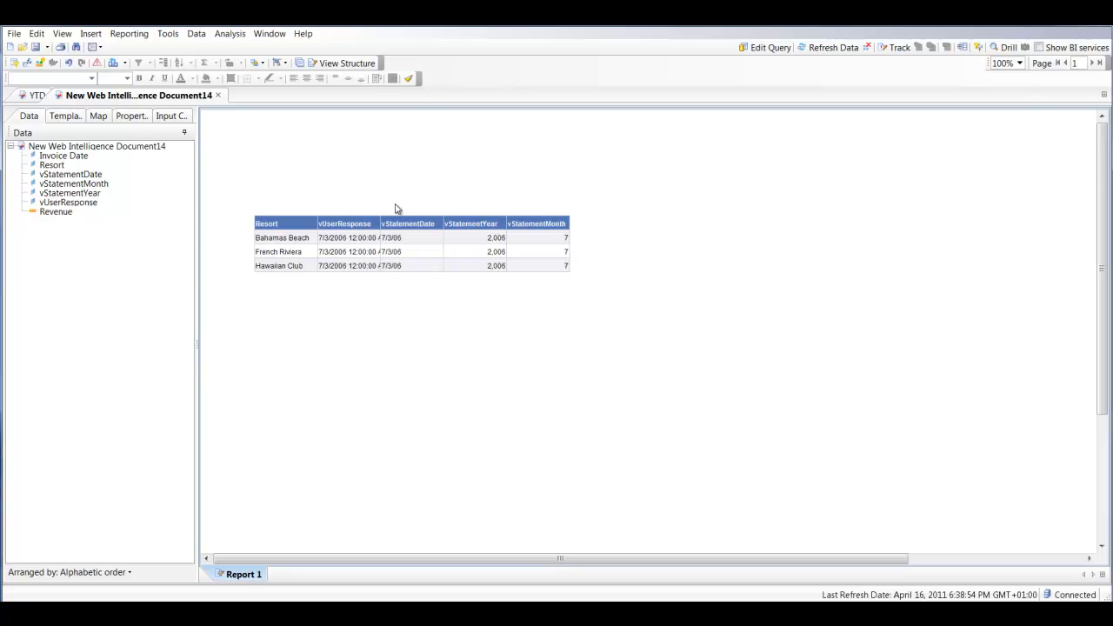
Step: Define vRevYear as =Year([Invoice Date]) and add it as a column after vStatementMonth
{"action": "left_click", "coordinate": [78, 157]}
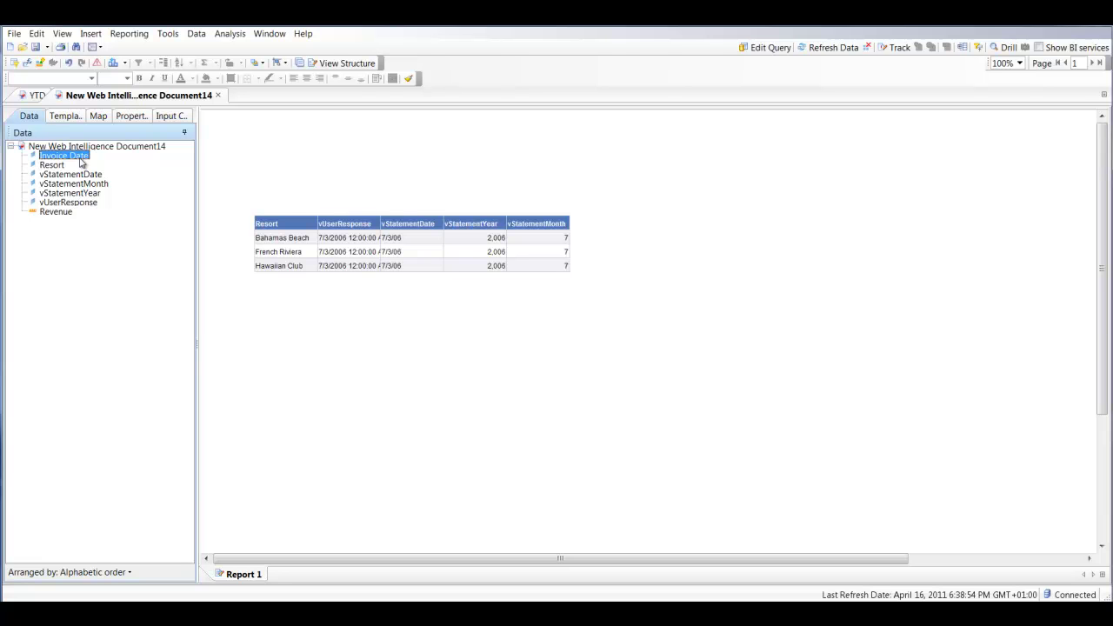
{"action": "left_click", "coordinate": [41, 63]}
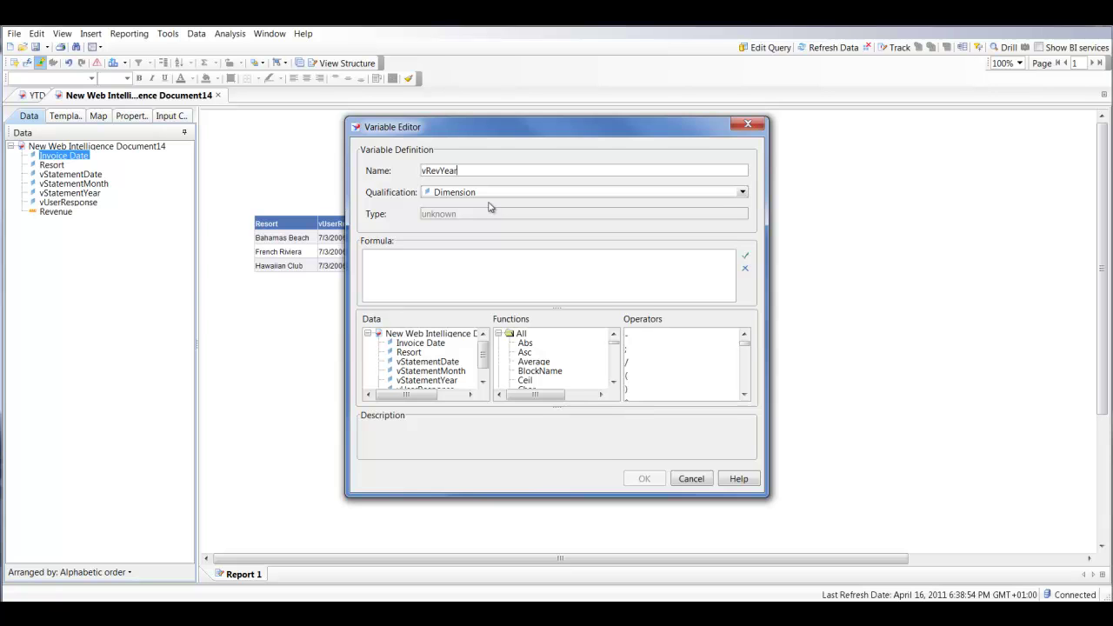
{"action": "left_click", "coordinate": [430, 263]}
{"action": "type", "text": "=Year("}
{"action": "double_click", "coordinate": [409, 347]}
{"action": "left_click", "coordinate": [745, 256]}
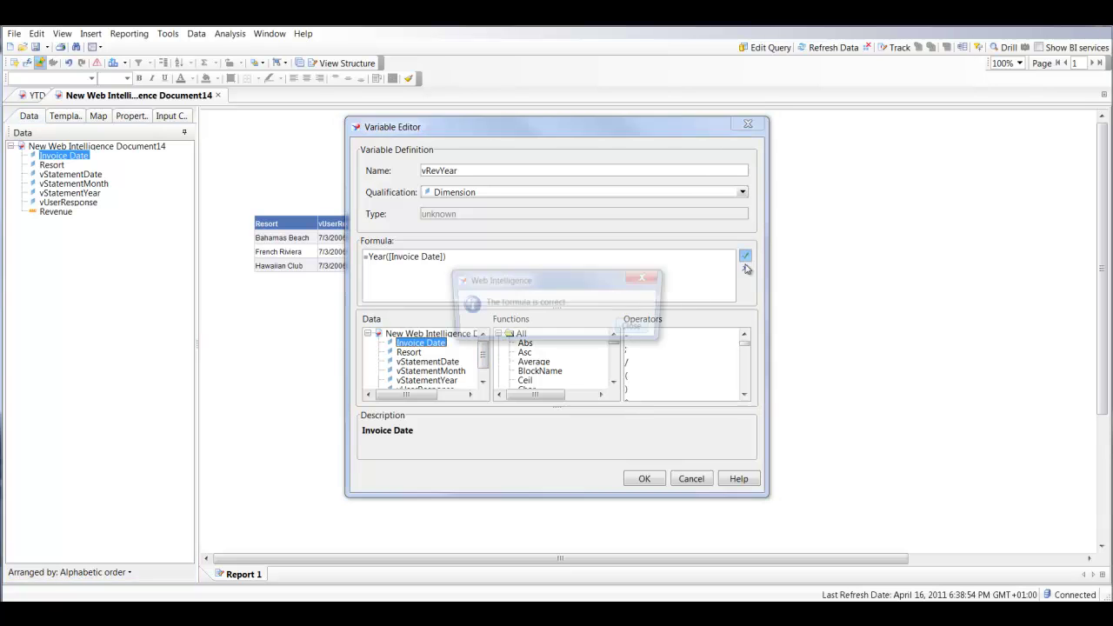
{"action": "left_click", "coordinate": [638, 330]}
{"action": "left_click", "coordinate": [644, 479]}
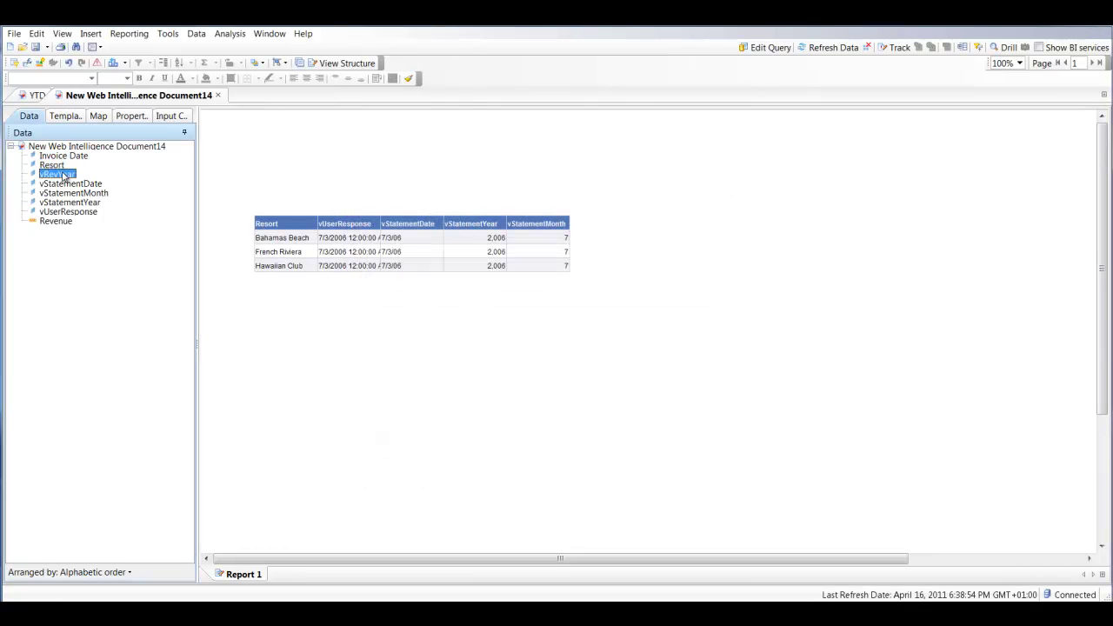
{"action": "left_click_drag", "start_coordinate": [61, 177], "coordinate": [574, 242]}
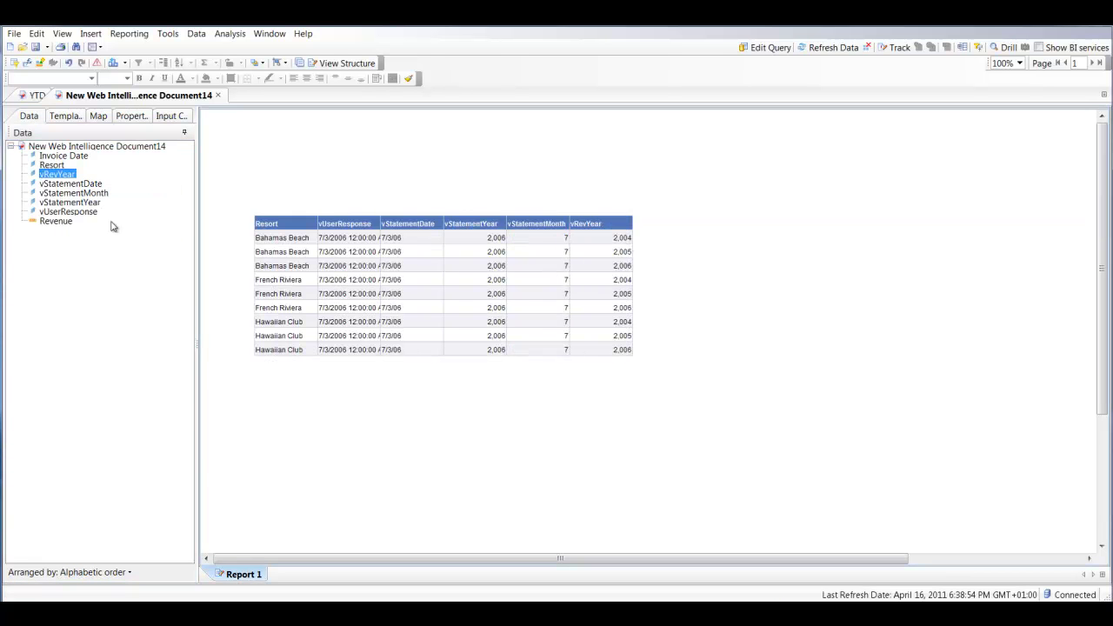
Step: Duplicate the vRevYear variable and rename the copy vRevMonth
{"action": "right_click", "coordinate": [53, 176]}
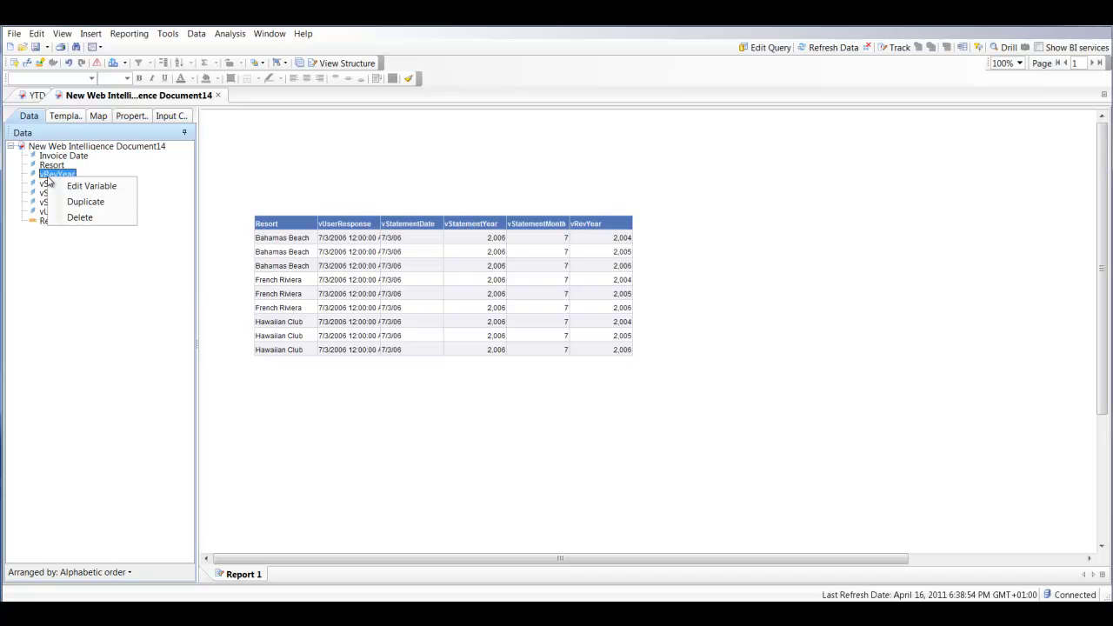
{"action": "left_click", "coordinate": [85, 201]}
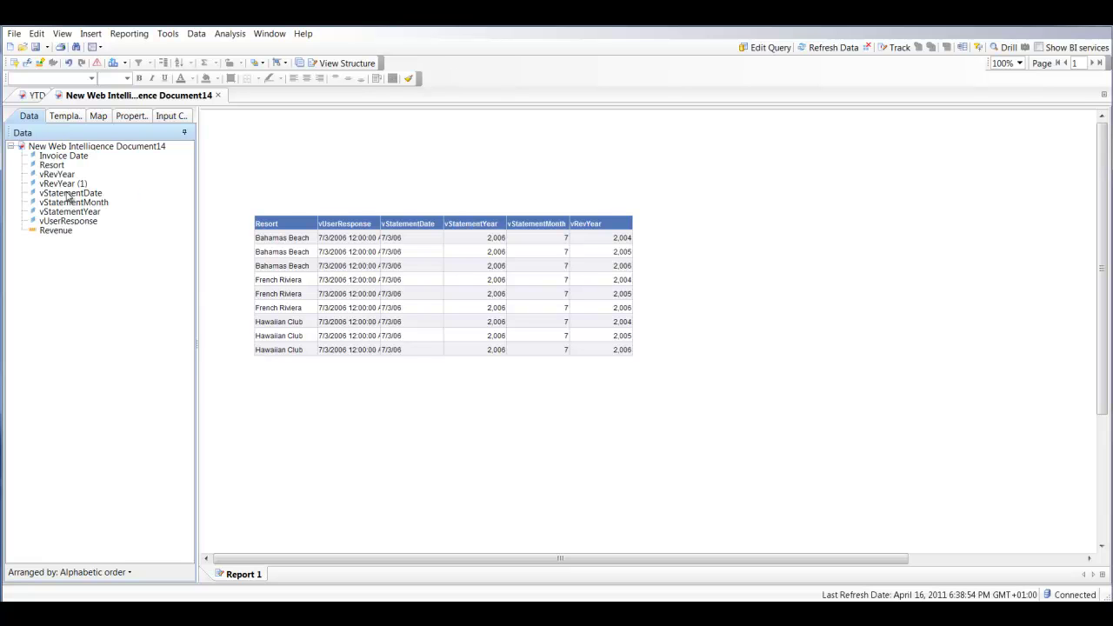
{"action": "double_click", "coordinate": [63, 184]}
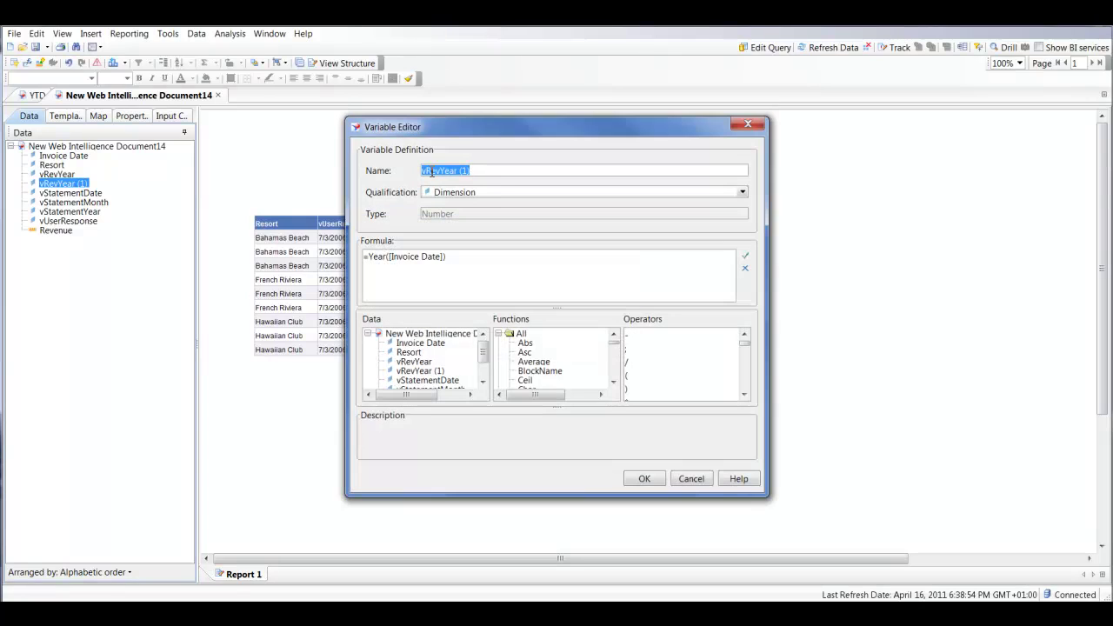
{"action": "left_click_drag", "start_coordinate": [442, 171], "coordinate": [550, 181]}
{"action": "type", "text": "Month"}
Step: Set vRevMonth's formula to =MonthNumberOfYear([Invoice Date]), save it, and add it after vRevYear
{"action": "double_click", "coordinate": [388, 256]}
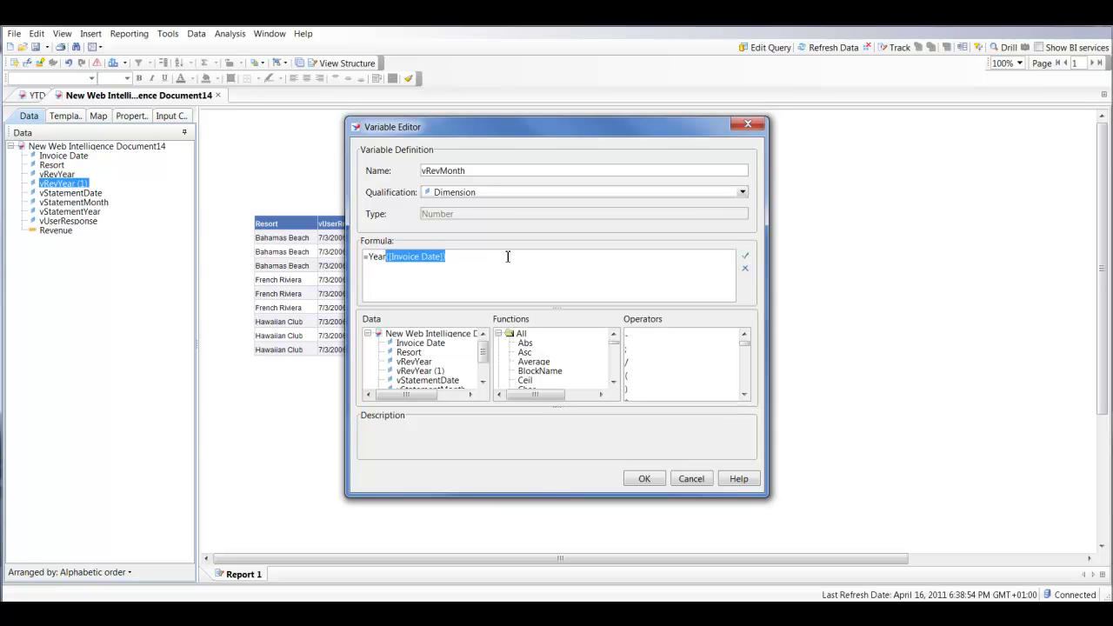
{"action": "type", "text": "("}
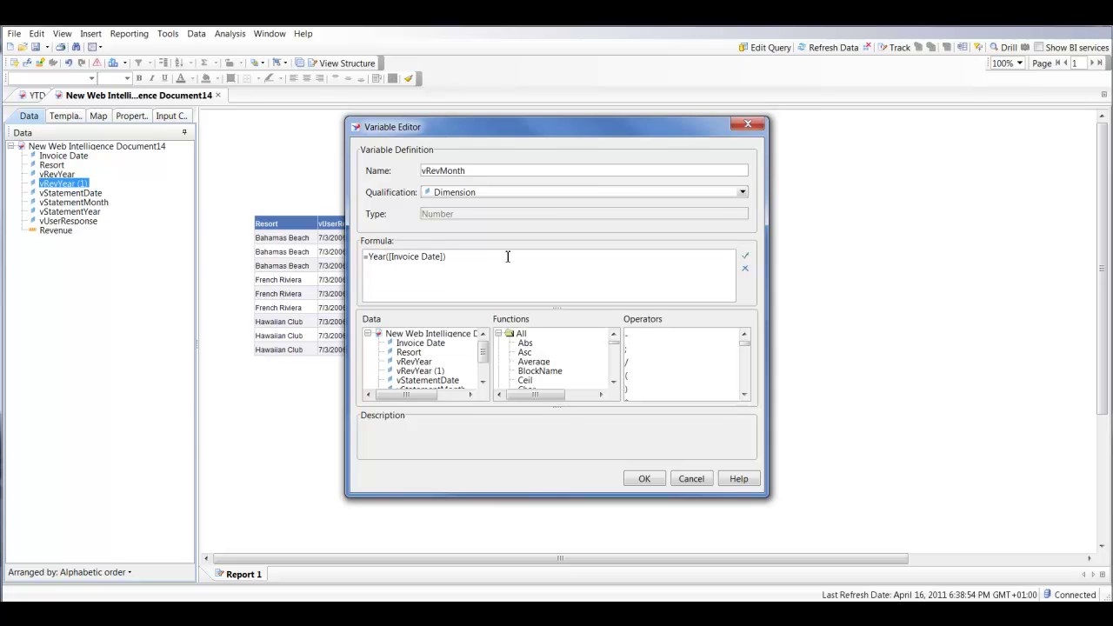
{"action": "key", "text": "ctrl+shift+Left"}
{"action": "type", "text": "MonthNumberOfYear"}
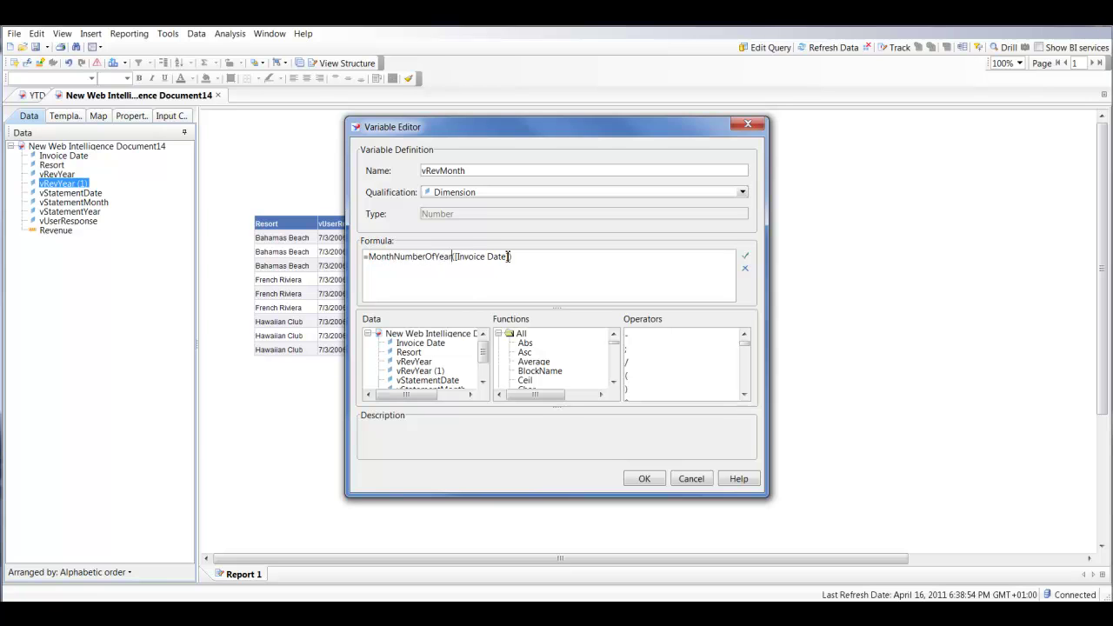
{"action": "left_click", "coordinate": [744, 256]}
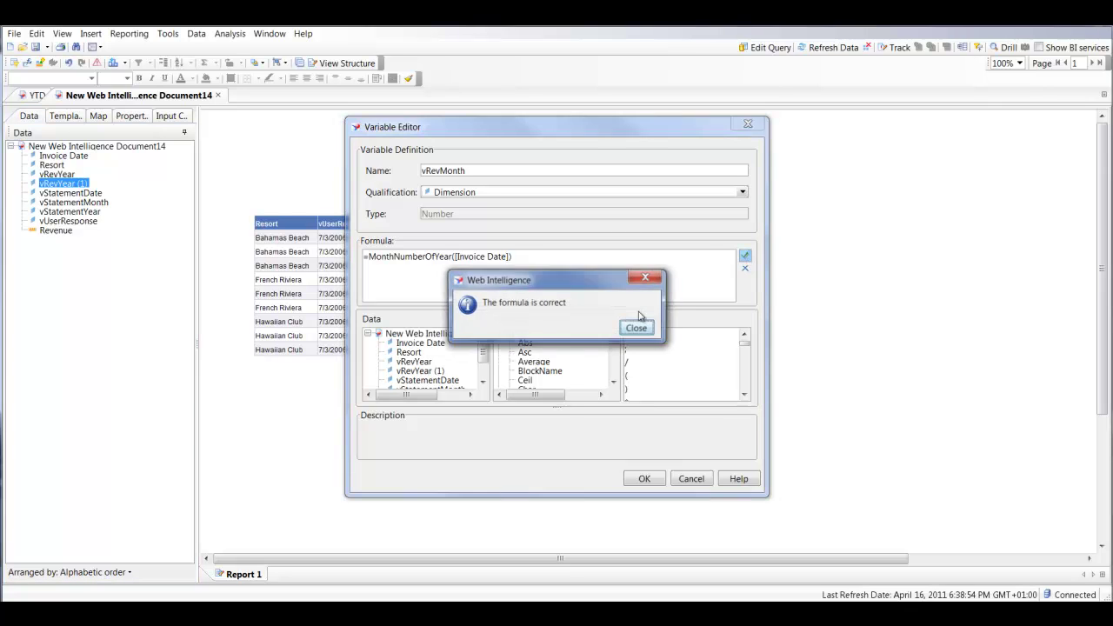
{"action": "left_click", "coordinate": [644, 330]}
{"action": "left_click", "coordinate": [637, 485]}
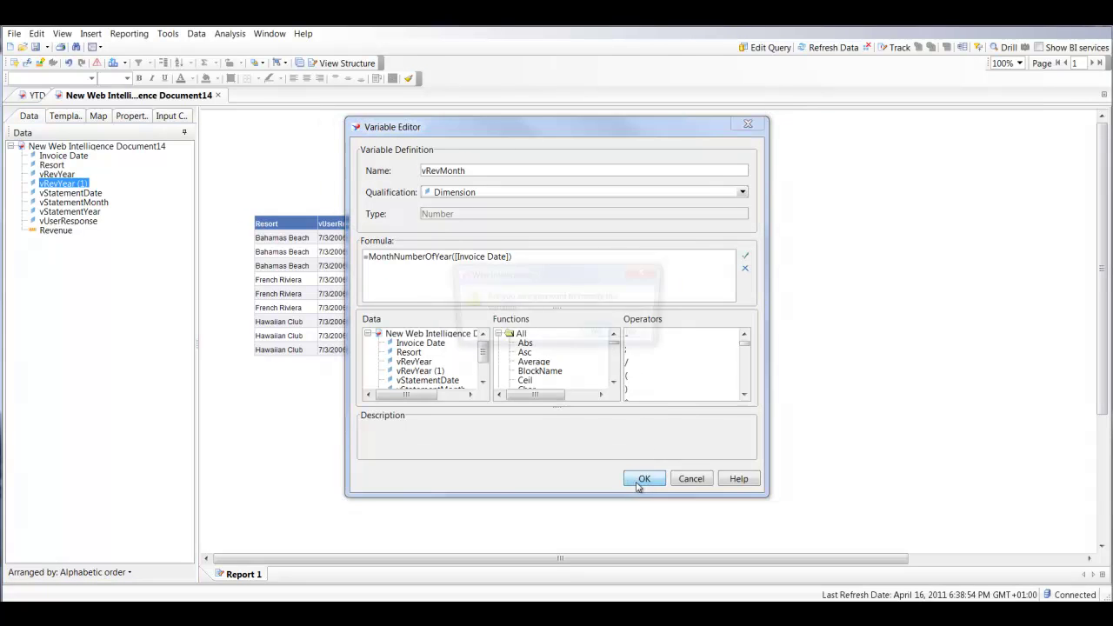
{"action": "left_click", "coordinate": [598, 336]}
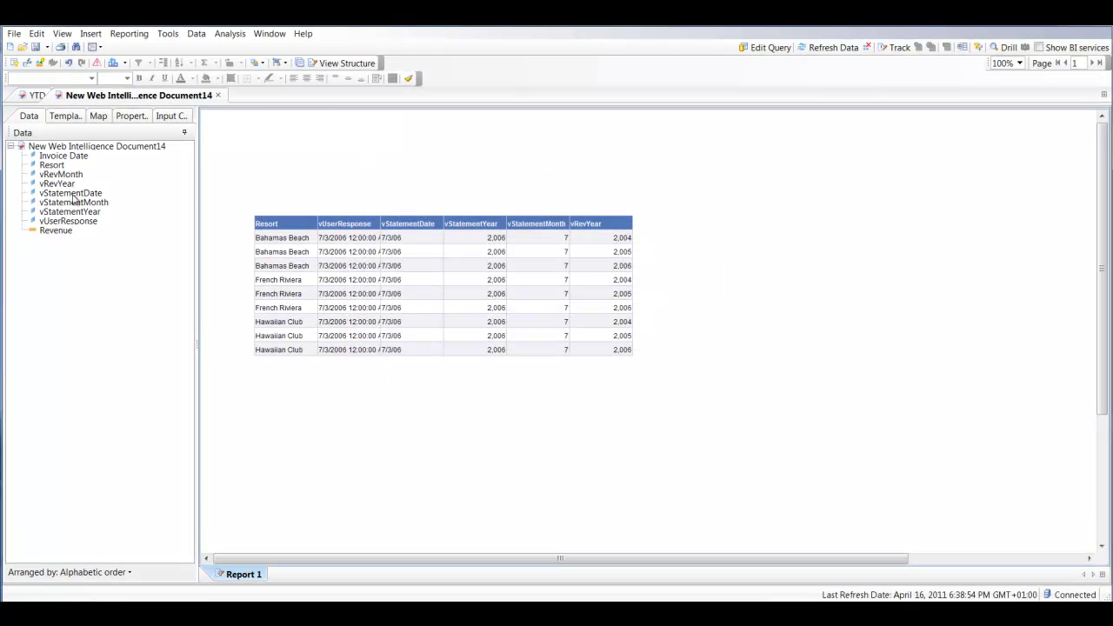
{"action": "left_click_drag", "start_coordinate": [64, 175], "coordinate": [630, 238]}
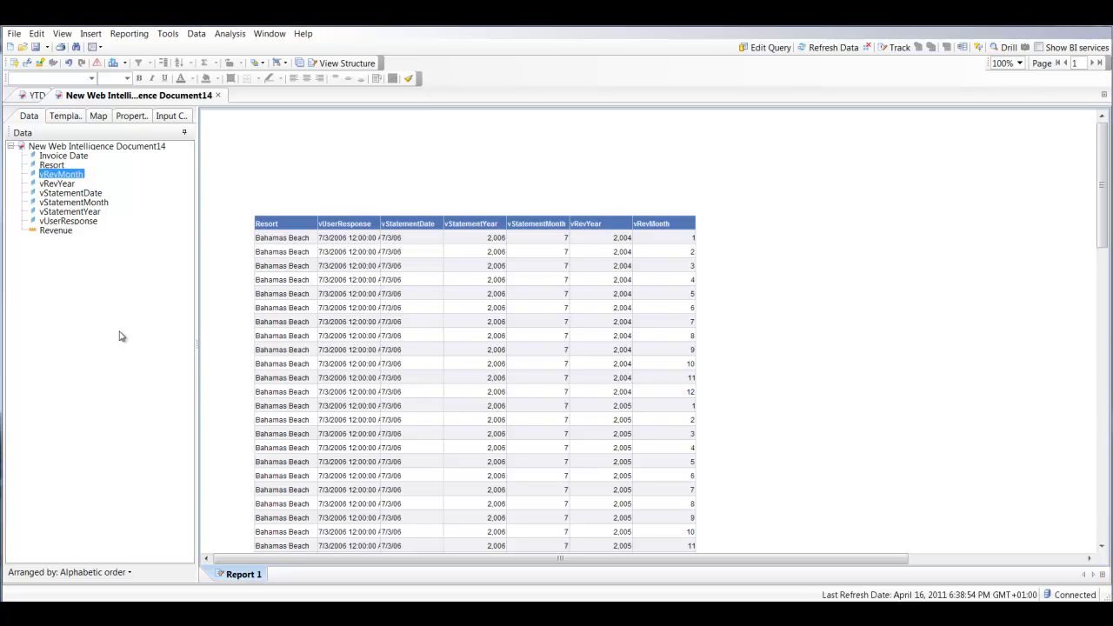
Step: Remove the vUserResponse and other extra columns, leaving only Resort in the table
{"action": "left_click", "coordinate": [344, 224]}
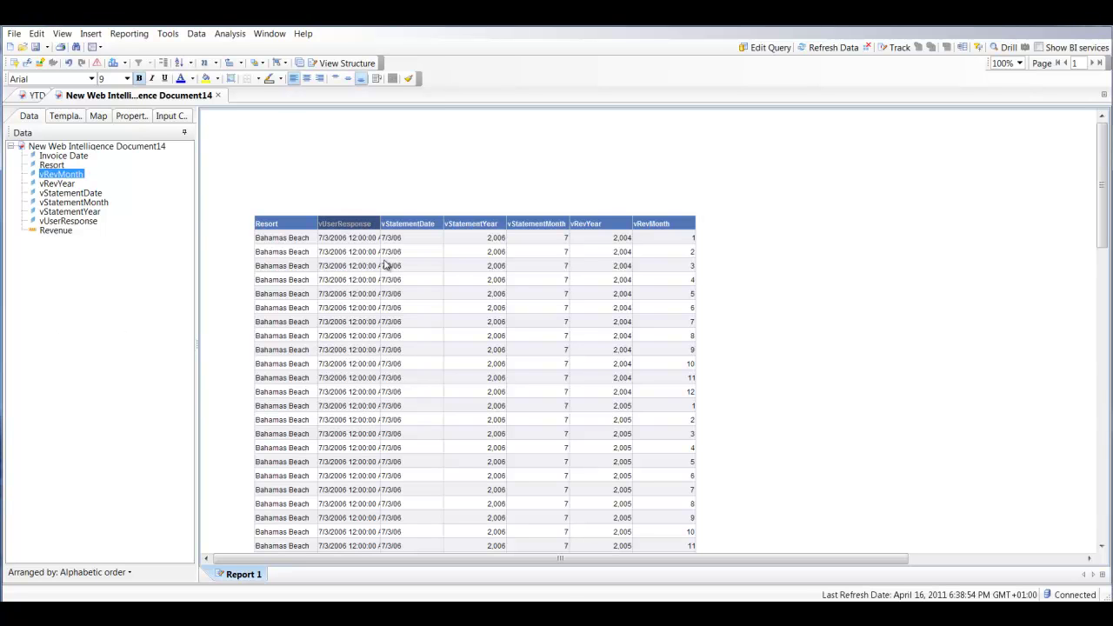
{"action": "left_click", "coordinate": [667, 308]}
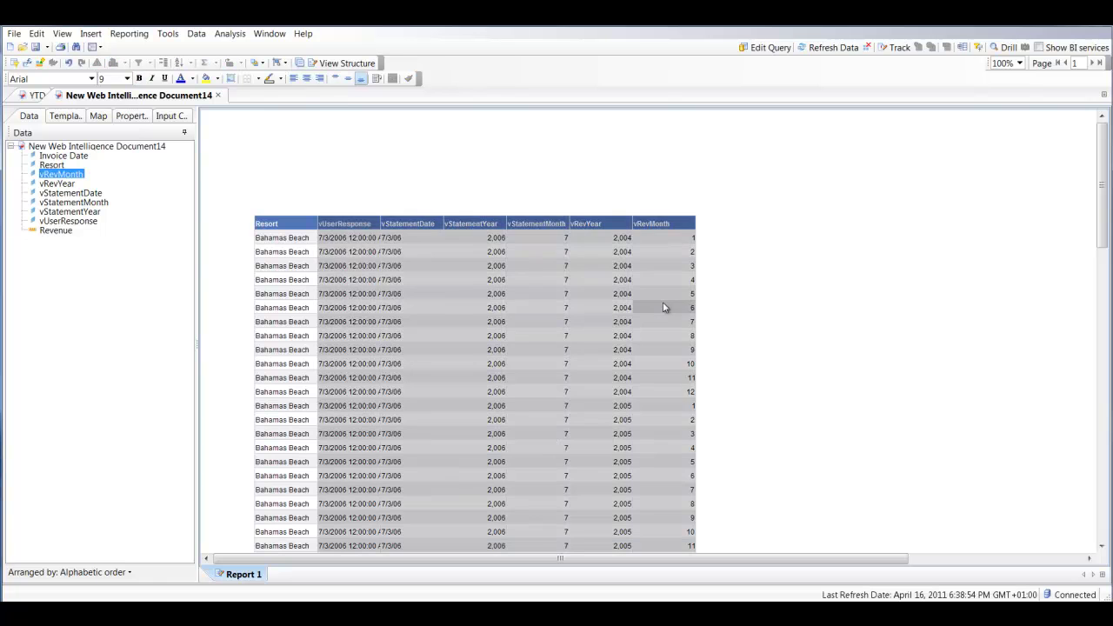
{"action": "right_click", "coordinate": [667, 308]}
{"action": "mouse_move", "coordinate": [683, 324]}
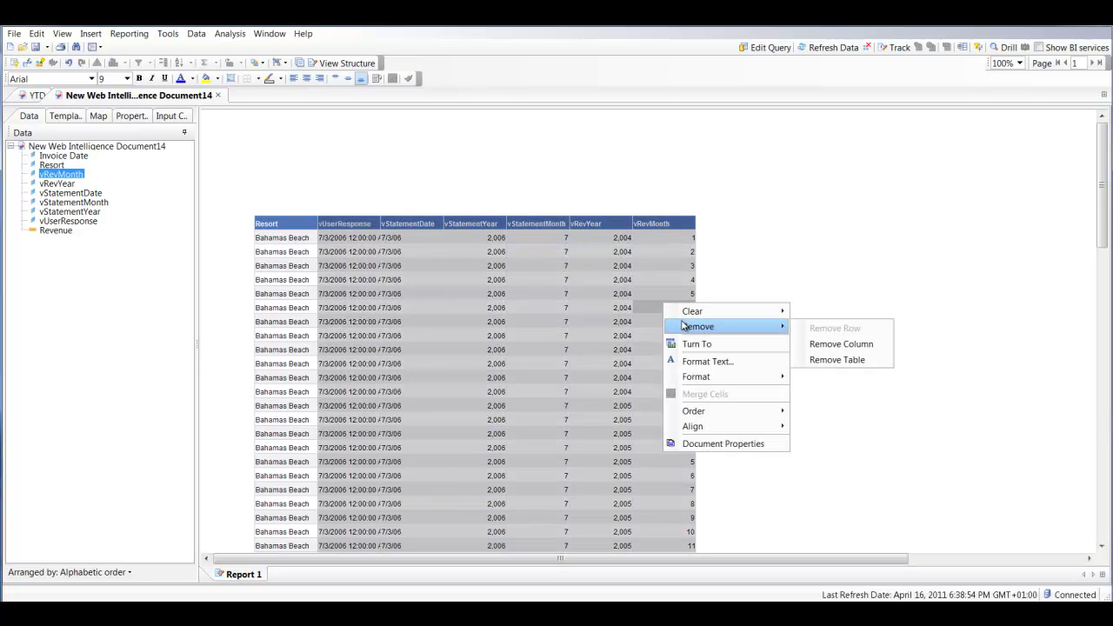
{"action": "left_click", "coordinate": [840, 344]}
Step: Insert a new column right of Resort headed YTD Rev
{"action": "right_click", "coordinate": [289, 242]}
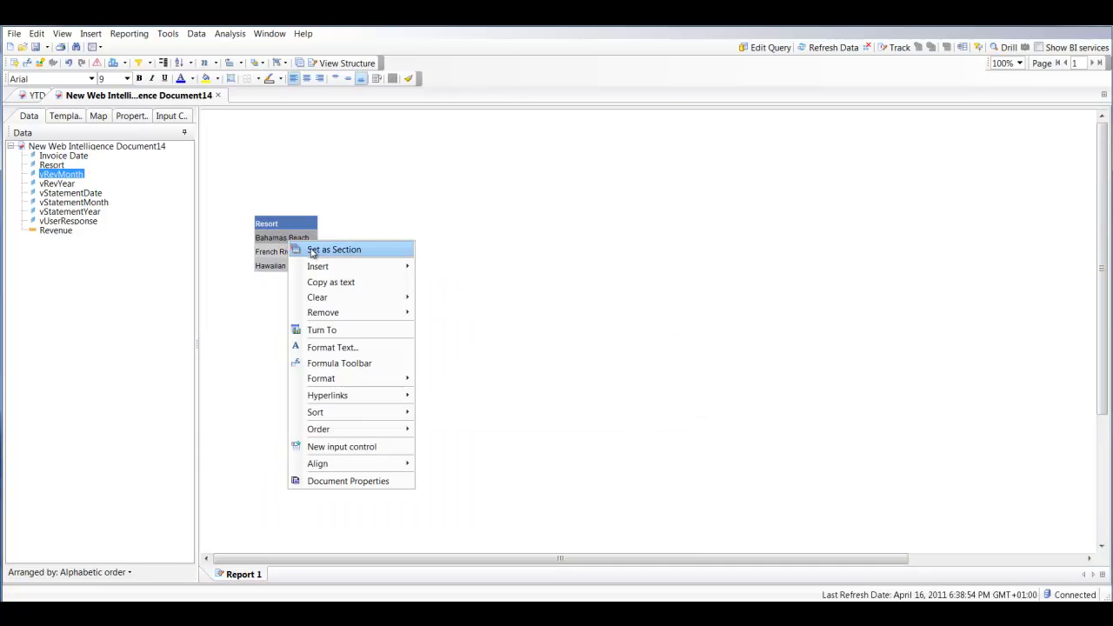
{"action": "mouse_move", "coordinate": [353, 267]}
{"action": "left_click", "coordinate": [490, 286]}
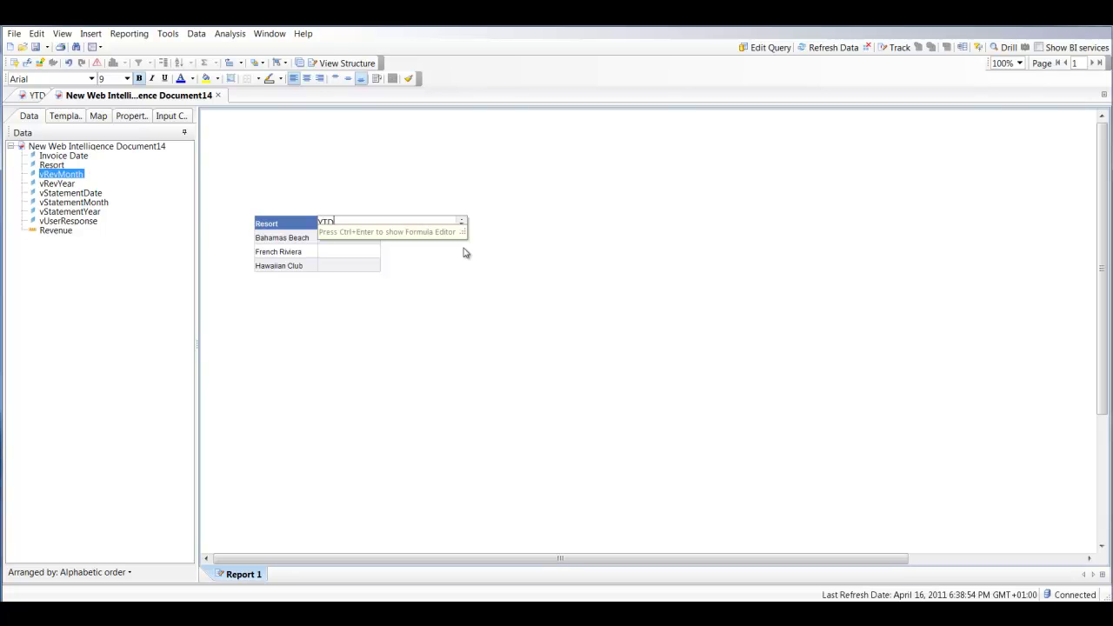
{"action": "key", "text": "Return"}
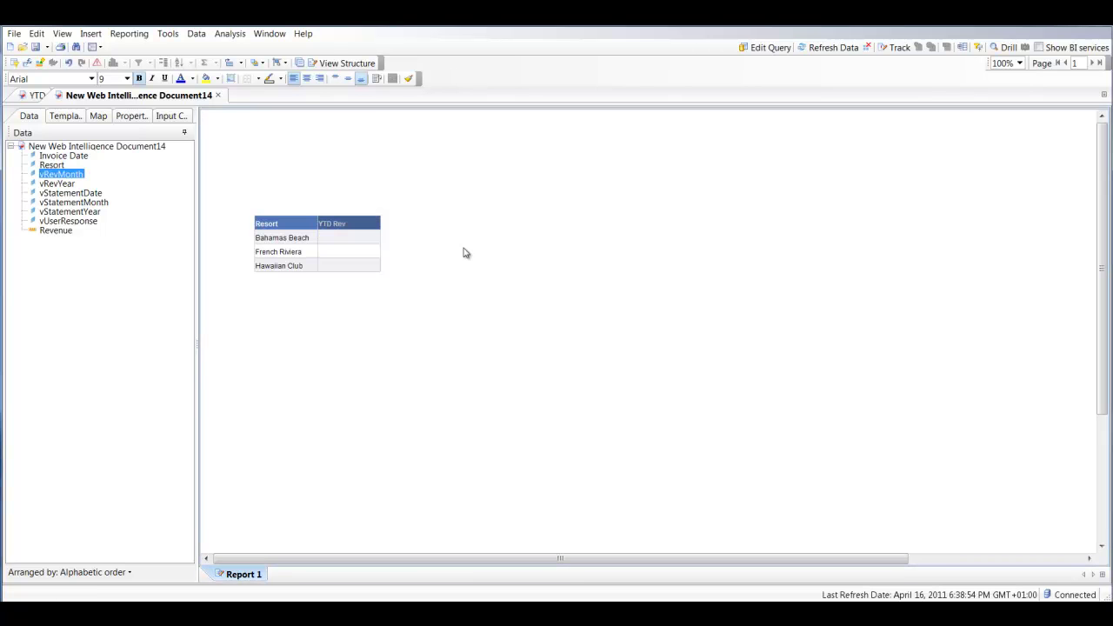
Step: Fill the YTD Rev column with Revenue and remove the extra Revenue header row
{"action": "left_click", "coordinate": [337, 251]}
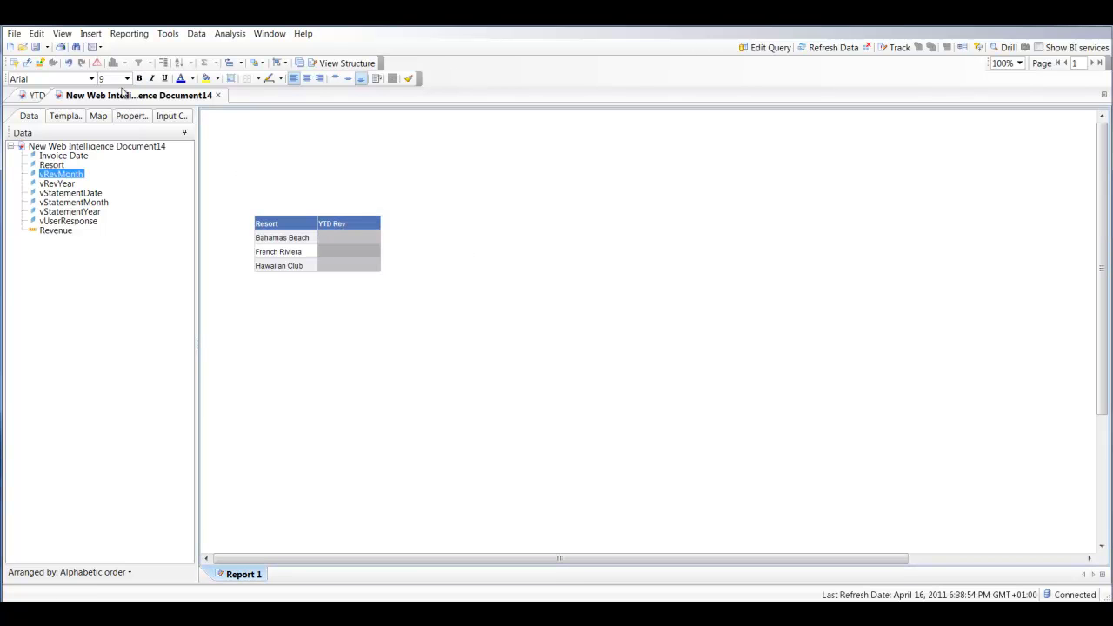
{"action": "left_click", "coordinate": [27, 62]}
{"action": "left_click_drag", "start_coordinate": [54, 231], "coordinate": [341, 262]}
{"action": "right_click", "coordinate": [348, 254]}
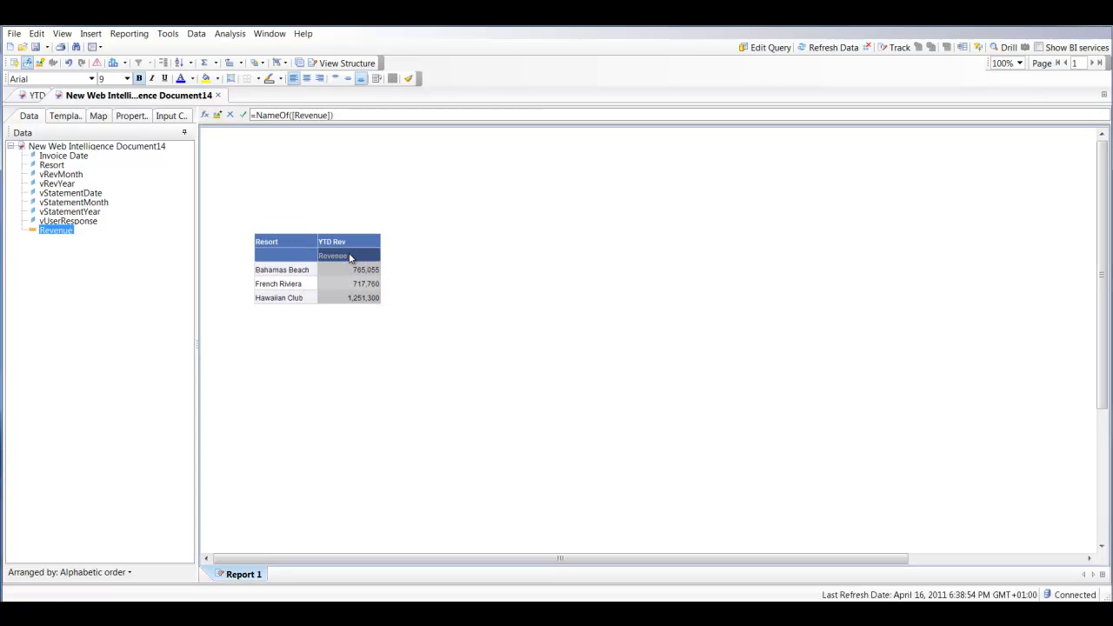
{"action": "mouse_move", "coordinate": [416, 308]}
{"action": "left_click", "coordinate": [501, 312]}
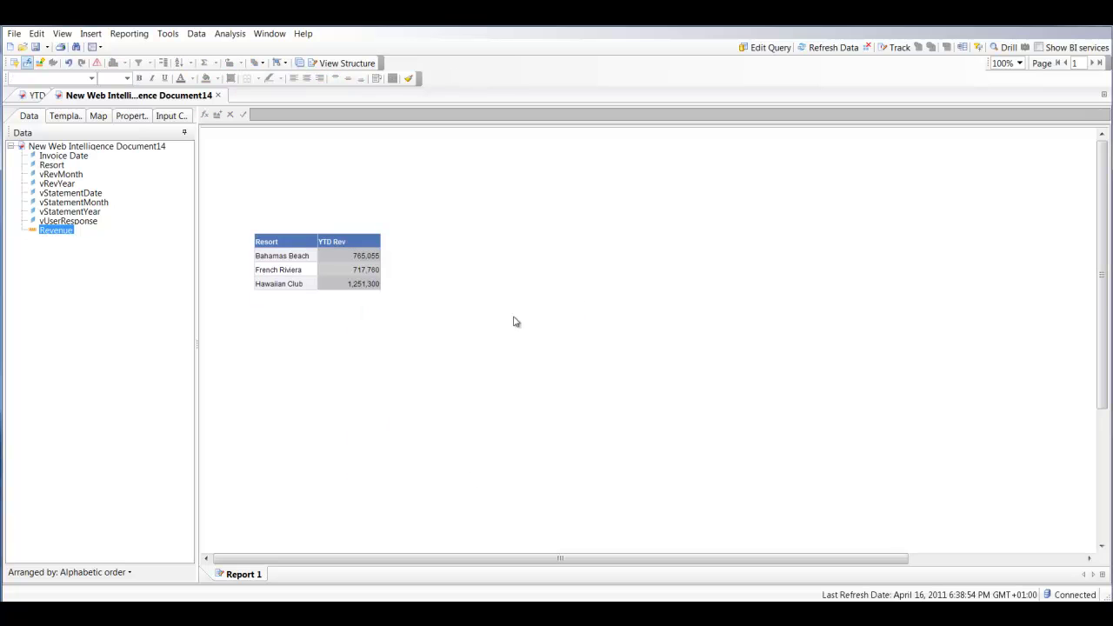
Step: Restrict YTD Rev to vRevYear = vStatementYear and vRevMonth <= vStatementMonth
{"action": "left_click", "coordinate": [352, 260]}
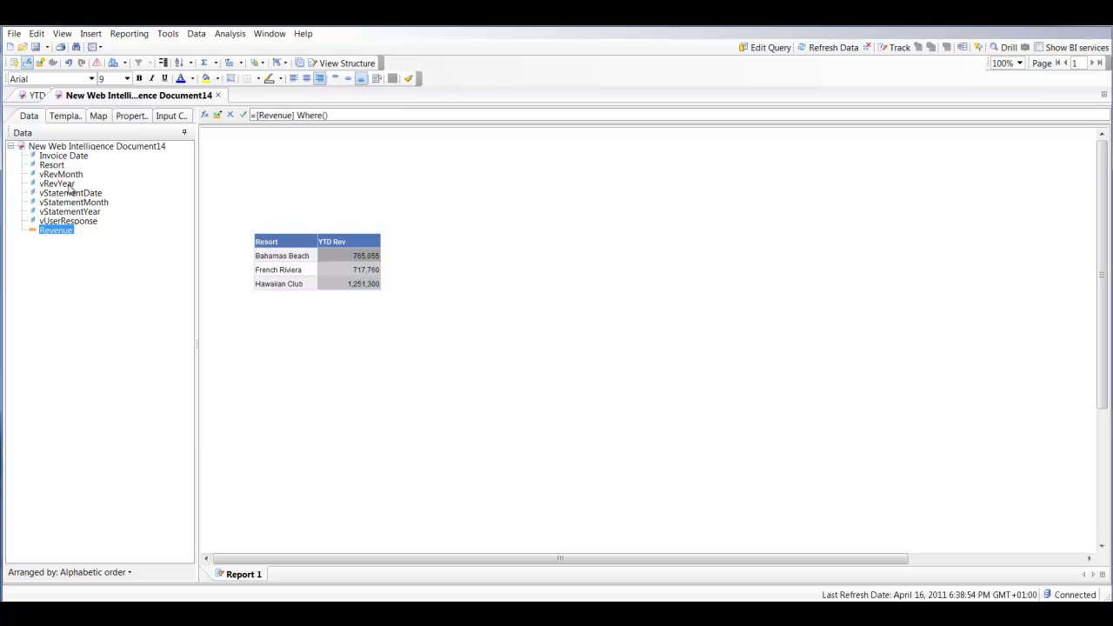
{"action": "left_click_drag", "start_coordinate": [57, 184], "coordinate": [327, 116]}
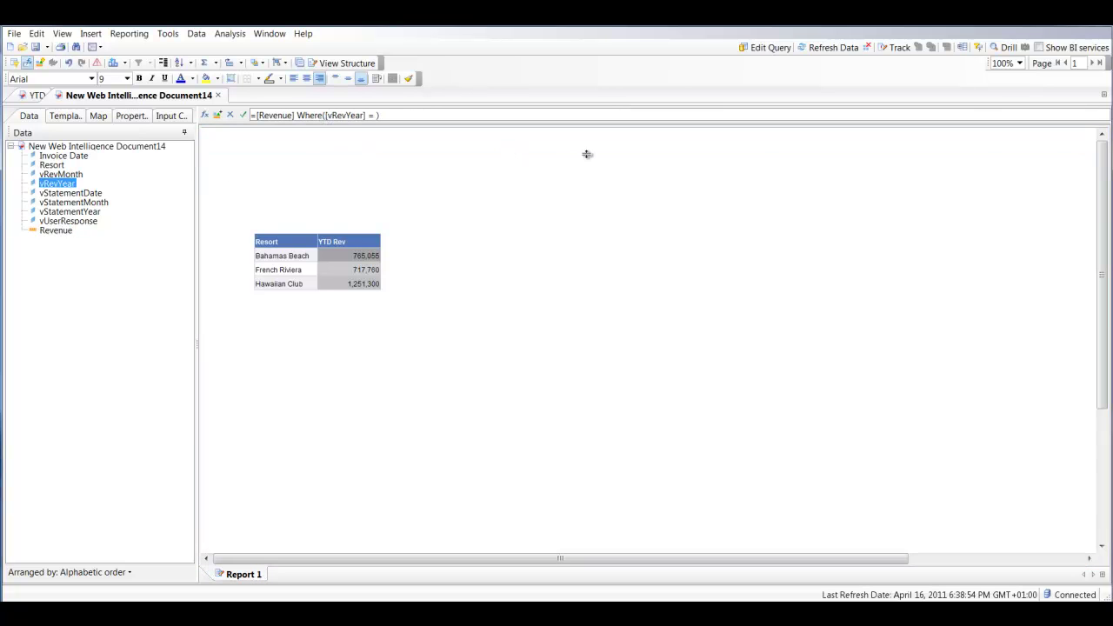
{"action": "left_click", "coordinate": [70, 214]}
{"action": "left_click_drag", "start_coordinate": [70, 220], "coordinate": [380, 122]}
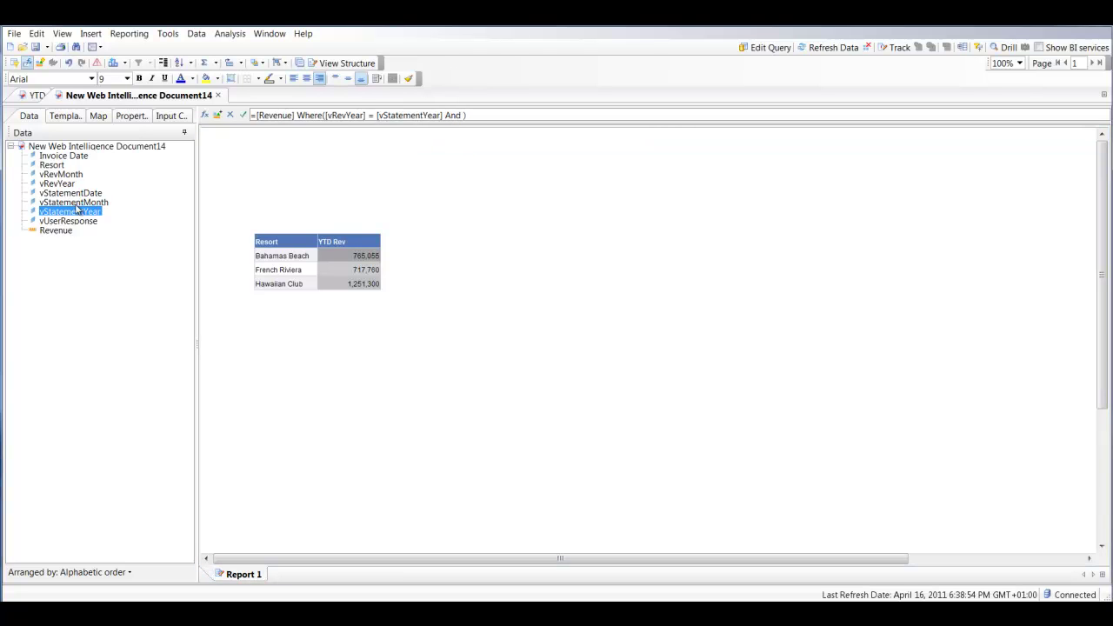
{"action": "left_click_drag", "start_coordinate": [61, 174], "coordinate": [467, 120]}
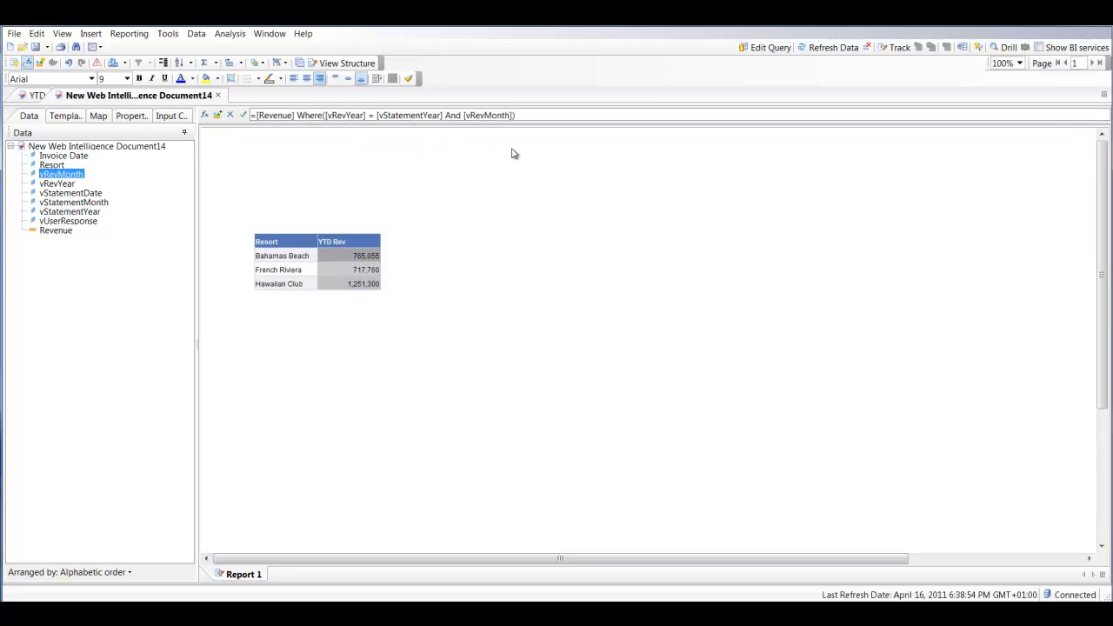
{"action": "type", "text": "<="}
{"action": "left_click_drag", "start_coordinate": [72, 203], "coordinate": [529, 115]}
{"action": "key", "text": "Return"}
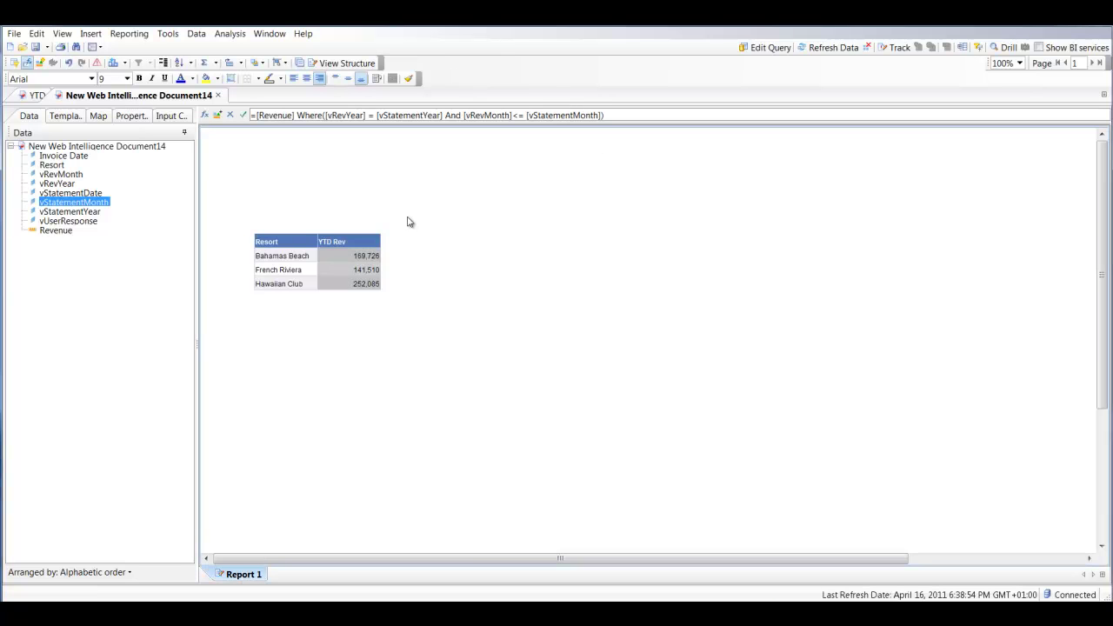
Step: Right-align the YTD Rev header and insert a PYTD column to its right
{"action": "left_click", "coordinate": [339, 243]}
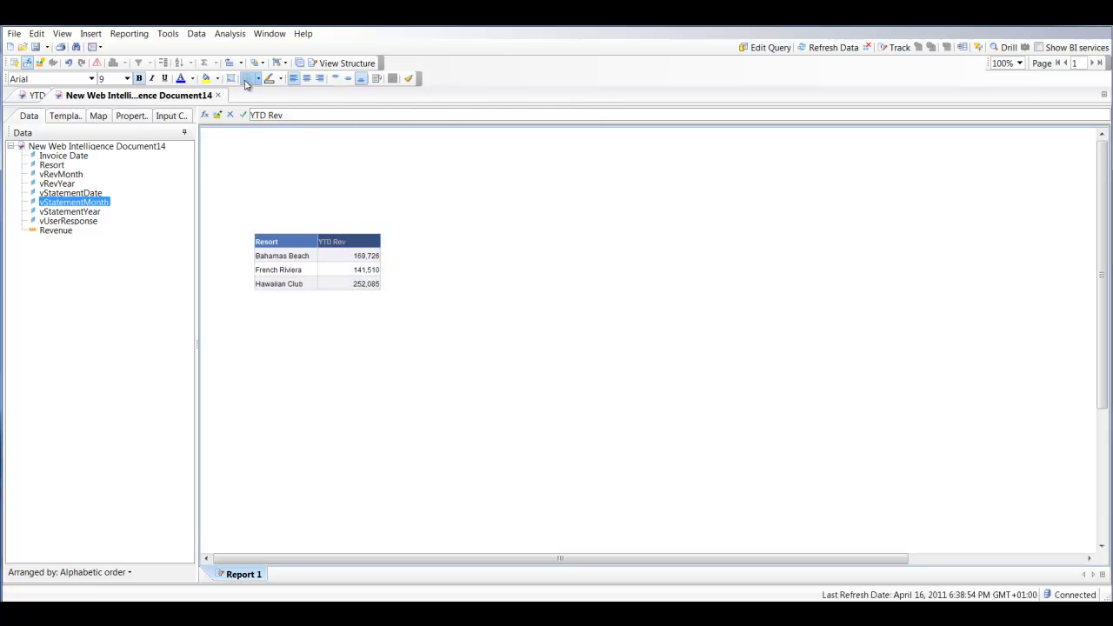
{"action": "left_click", "coordinate": [319, 79]}
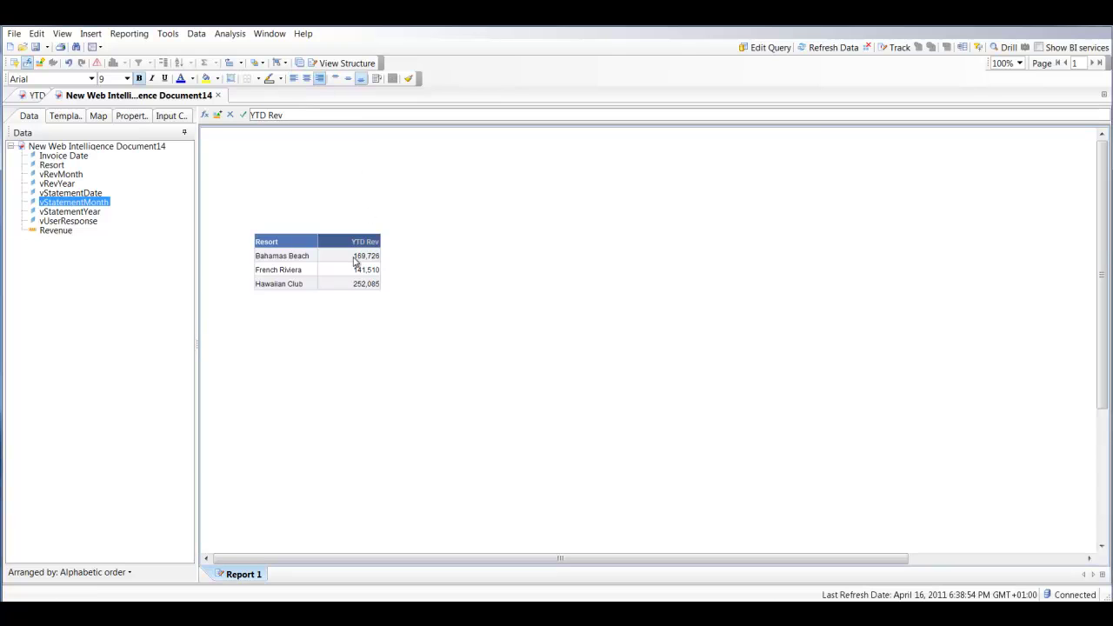
{"action": "left_click", "coordinate": [355, 261]}
{"action": "right_click", "coordinate": [354, 261]}
{"action": "mouse_move", "coordinate": [376, 269]}
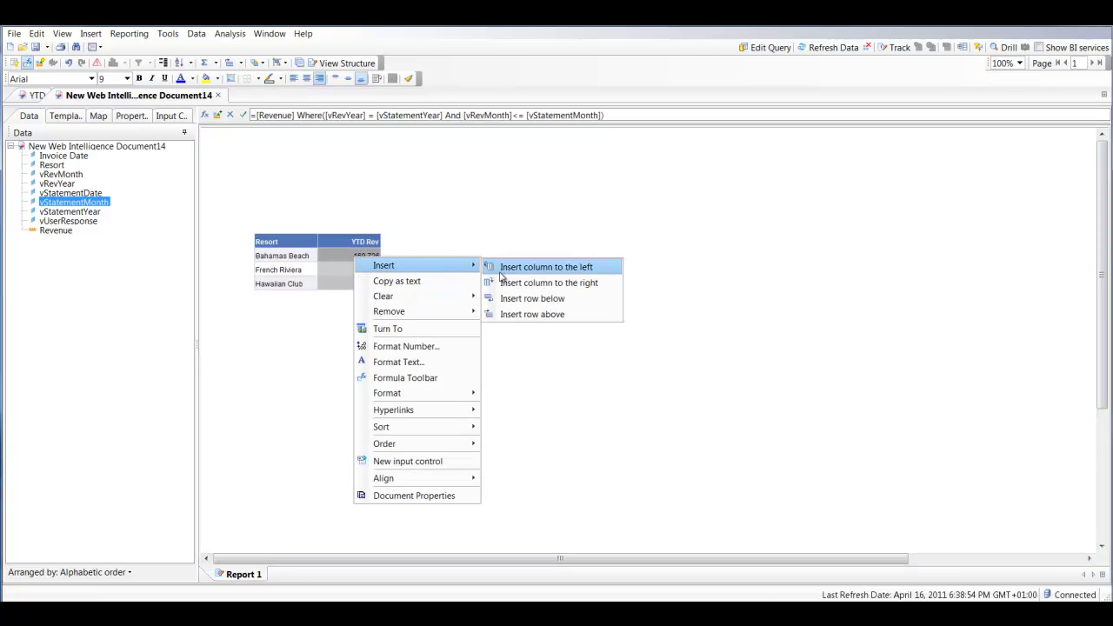
{"action": "left_click", "coordinate": [535, 284]}
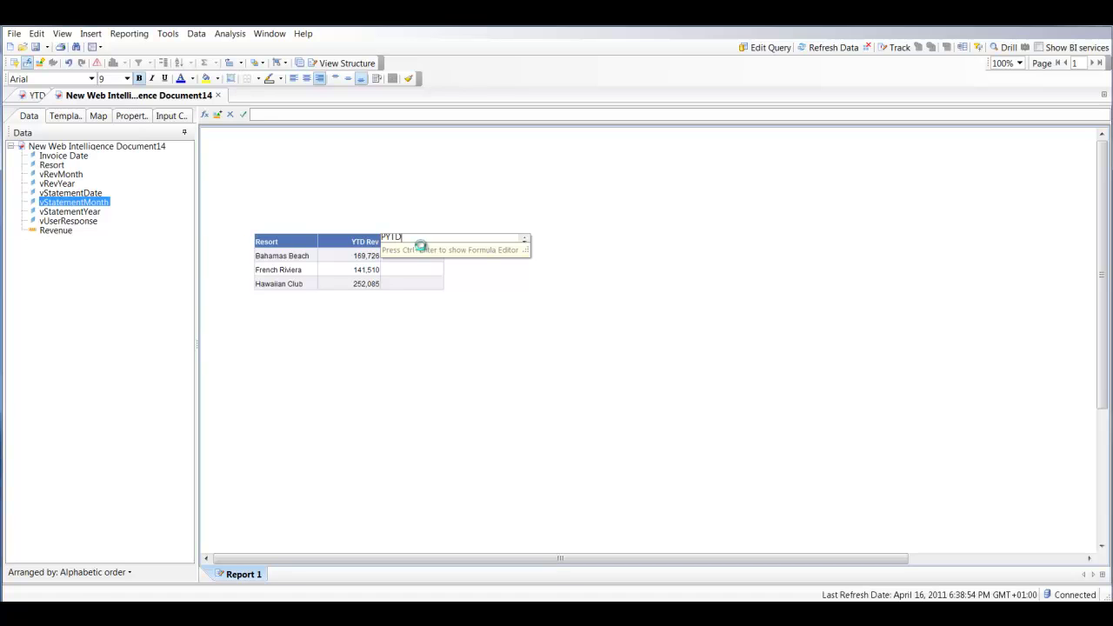
{"action": "key", "text": "Return"}
{"action": "left_click", "coordinate": [360, 268]}
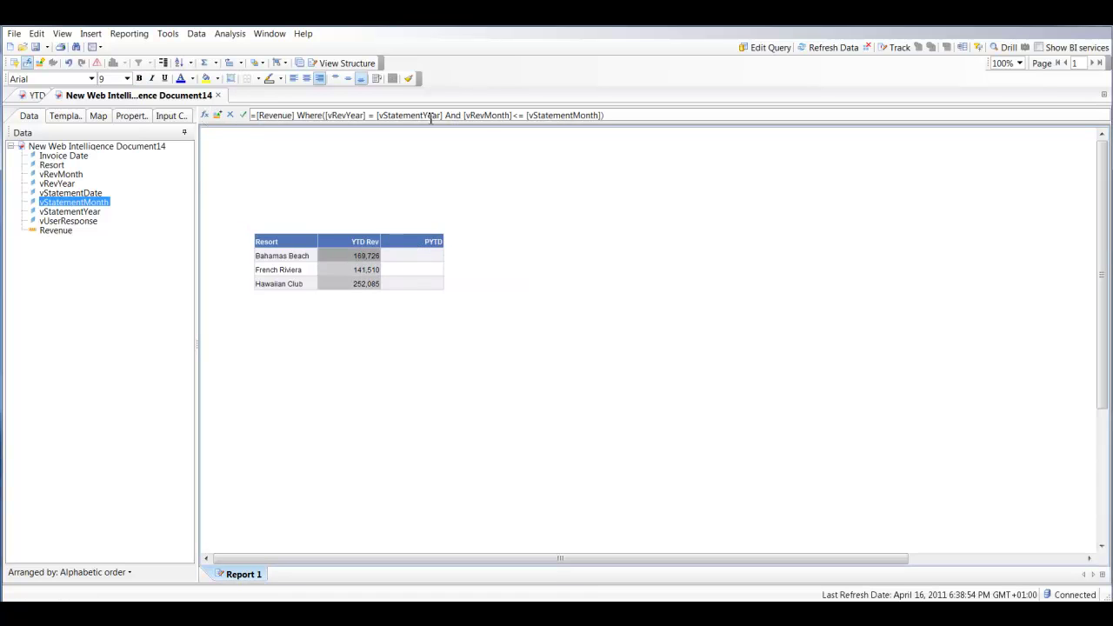
Step: Create a variable named YTD Rev from the selected column's year-to-date formula
{"action": "left_click", "coordinate": [217, 116]}
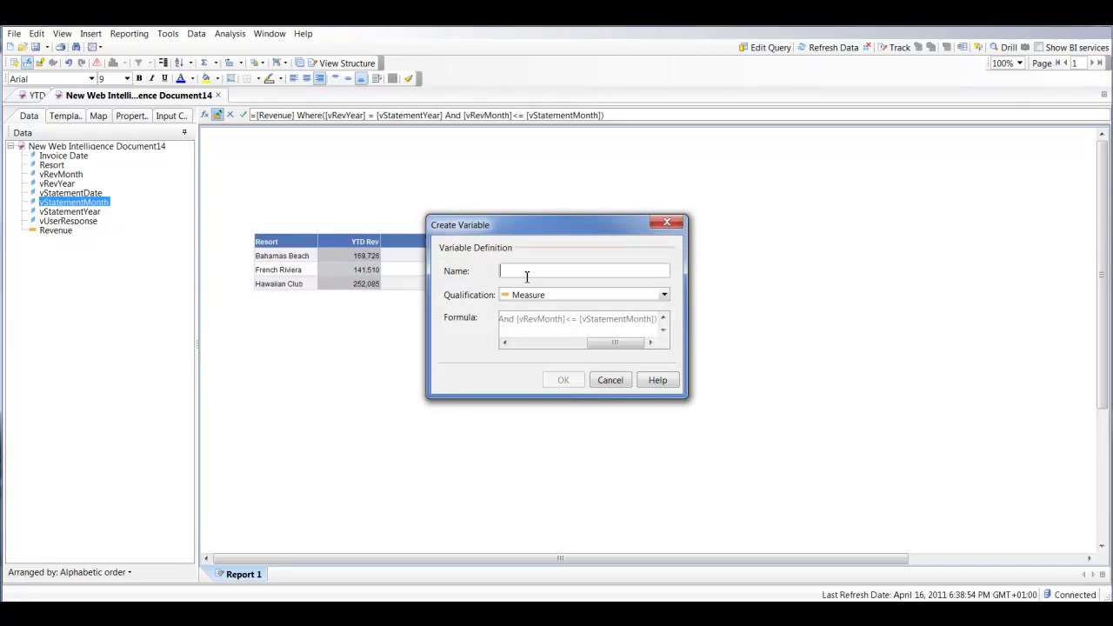
{"action": "type", "text": "YTD Rev"}
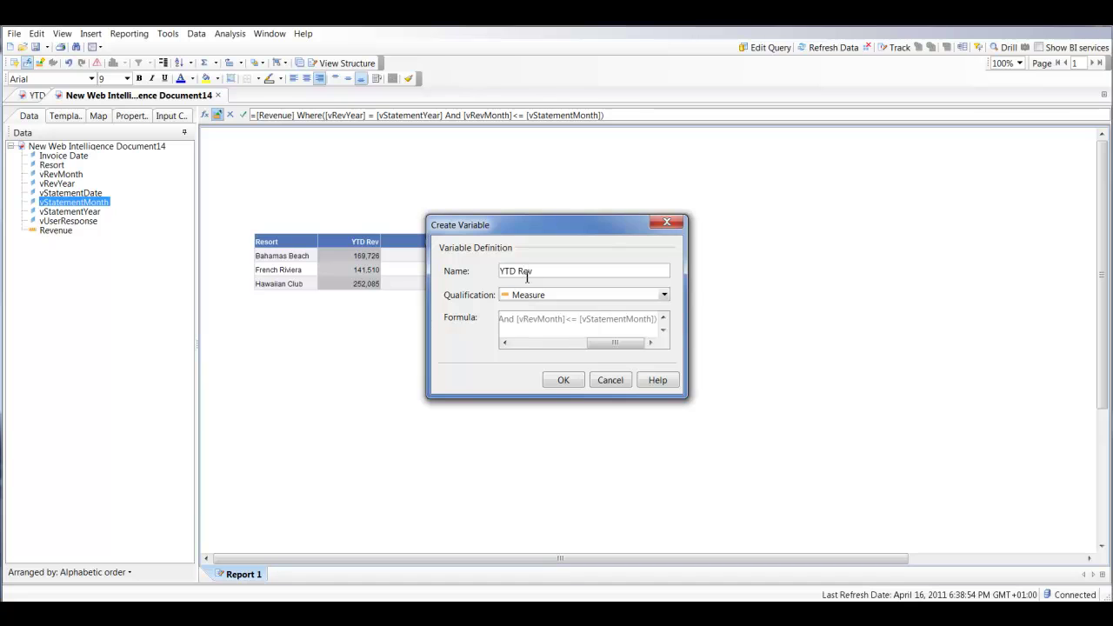
{"action": "left_click", "coordinate": [563, 380]}
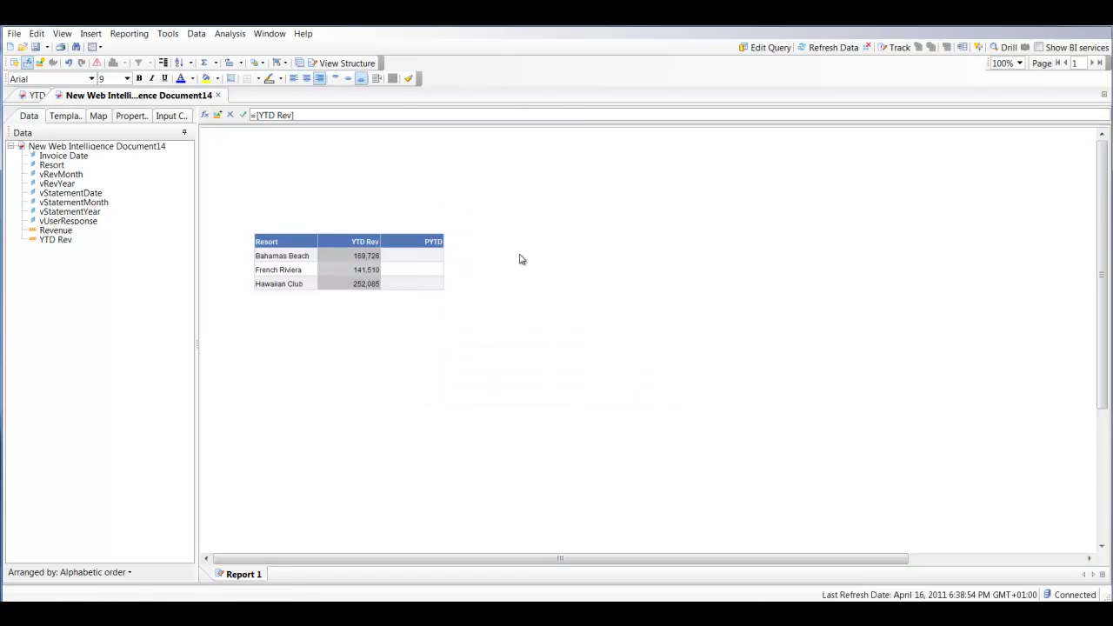
{"action": "left_click", "coordinate": [50, 241]}
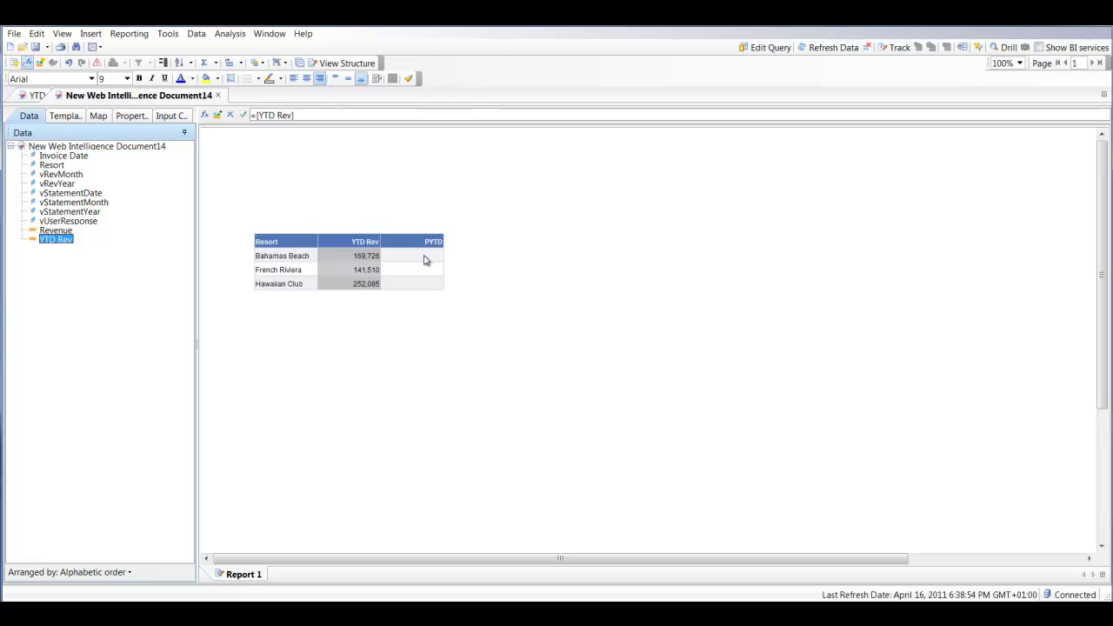
Step: Duplicate YTD Rev as PYTD using [vStatementYear]-1 and drop it into the PYTD column
{"action": "right_click", "coordinate": [51, 243]}
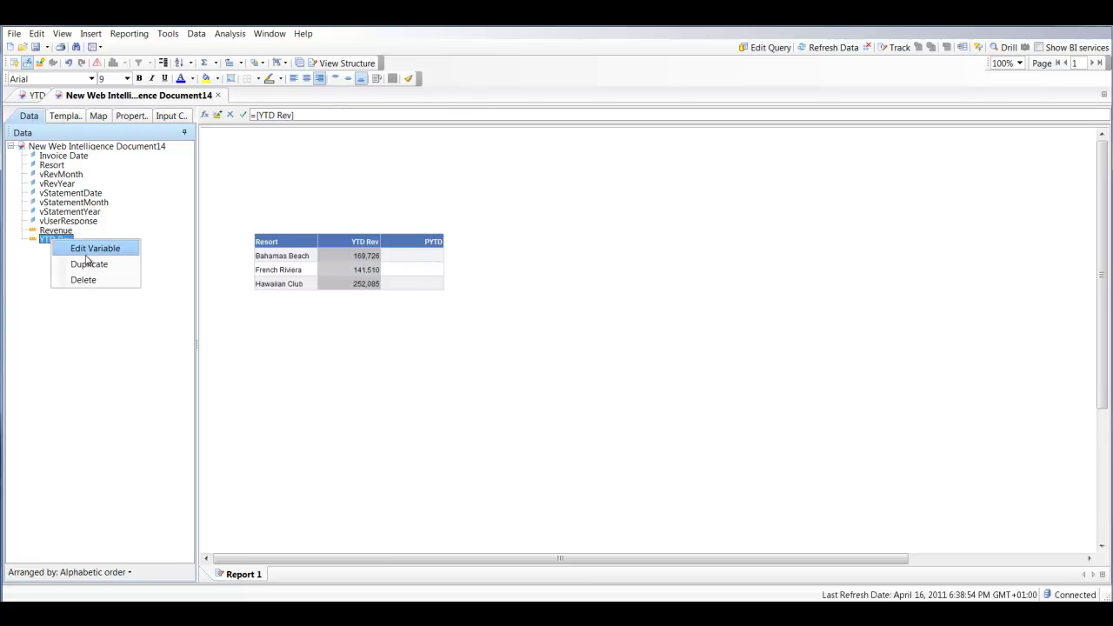
{"action": "left_click", "coordinate": [88, 264]}
{"action": "double_click", "coordinate": [54, 249]}
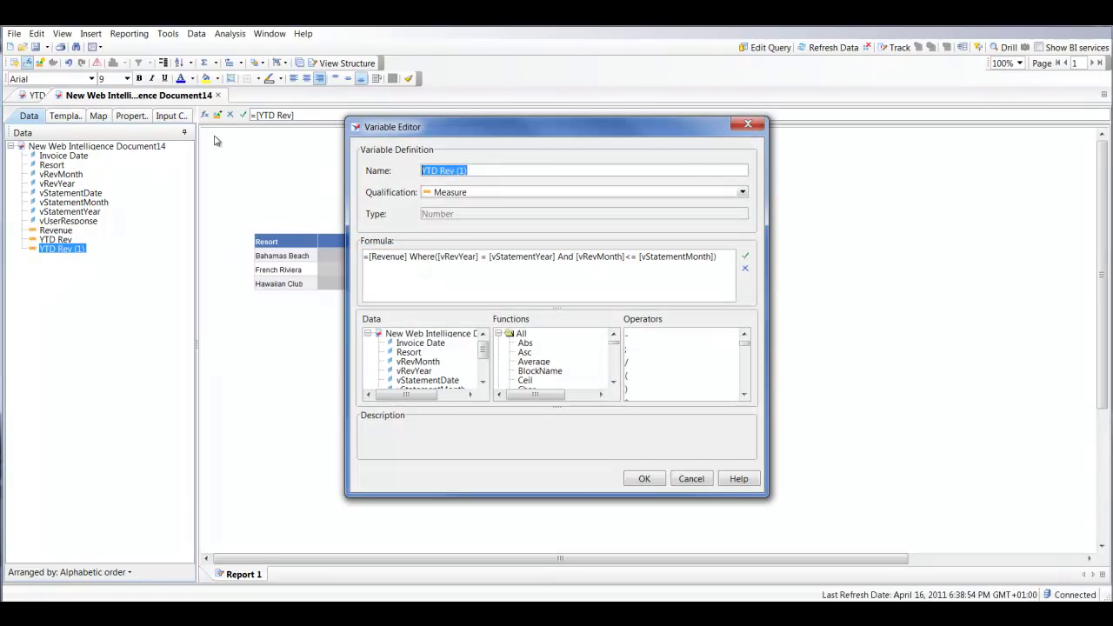
{"action": "type", "text": "PYTD"}
{"action": "left_click", "coordinate": [502, 270]}
{"action": "type", "text": "-1"}
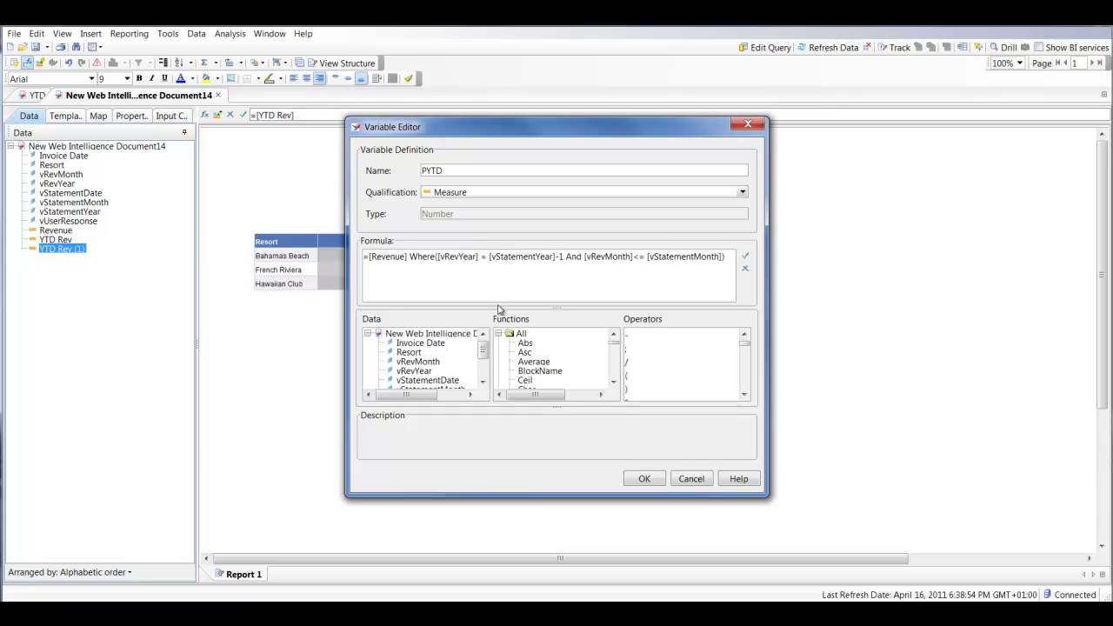
{"action": "left_click", "coordinate": [643, 478]}
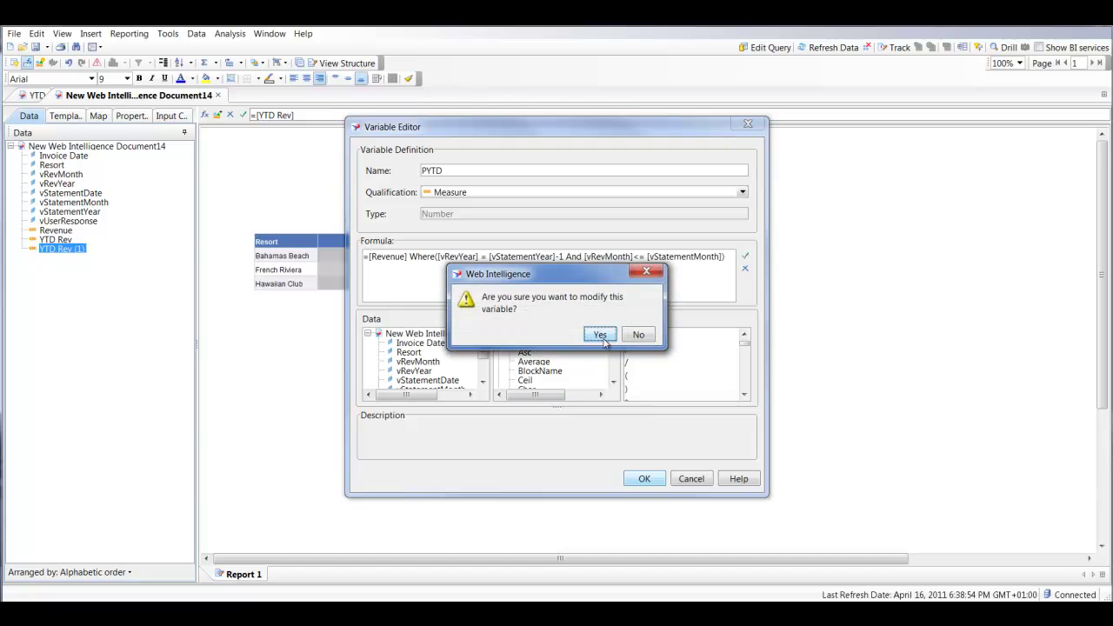
{"action": "left_click", "coordinate": [600, 335]}
{"action": "left_click_drag", "start_coordinate": [45, 231], "coordinate": [420, 258]}
Step: Delete the extra empty header row so PYTD shows 190,628, 160,230 and 307,170
{"action": "right_click", "coordinate": [420, 258]}
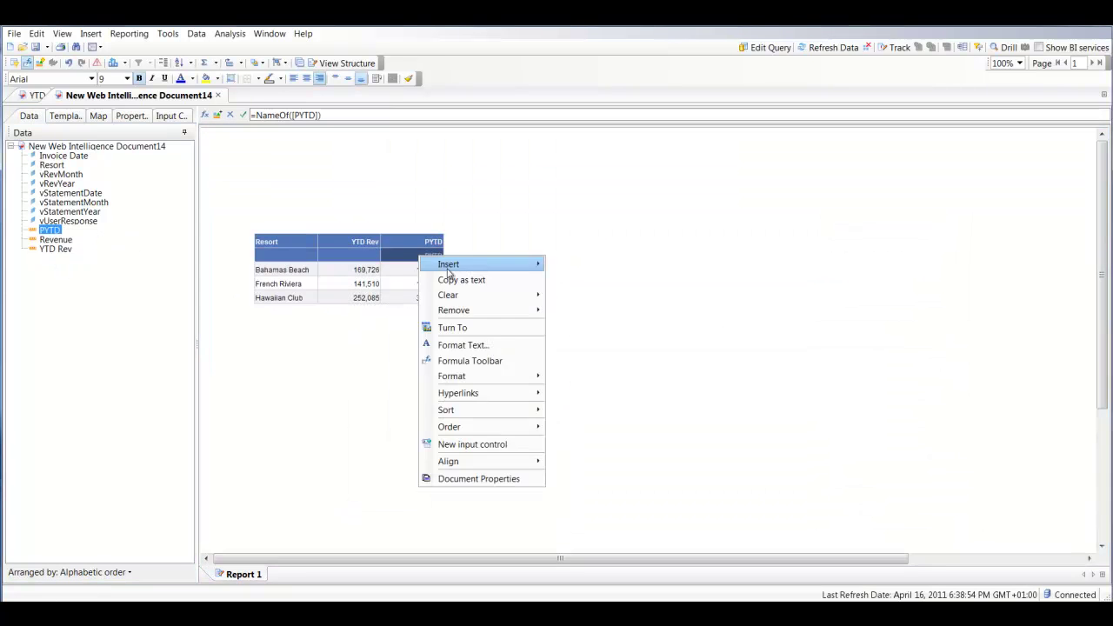
{"action": "mouse_move", "coordinate": [493, 311]}
{"action": "left_click", "coordinate": [590, 311]}
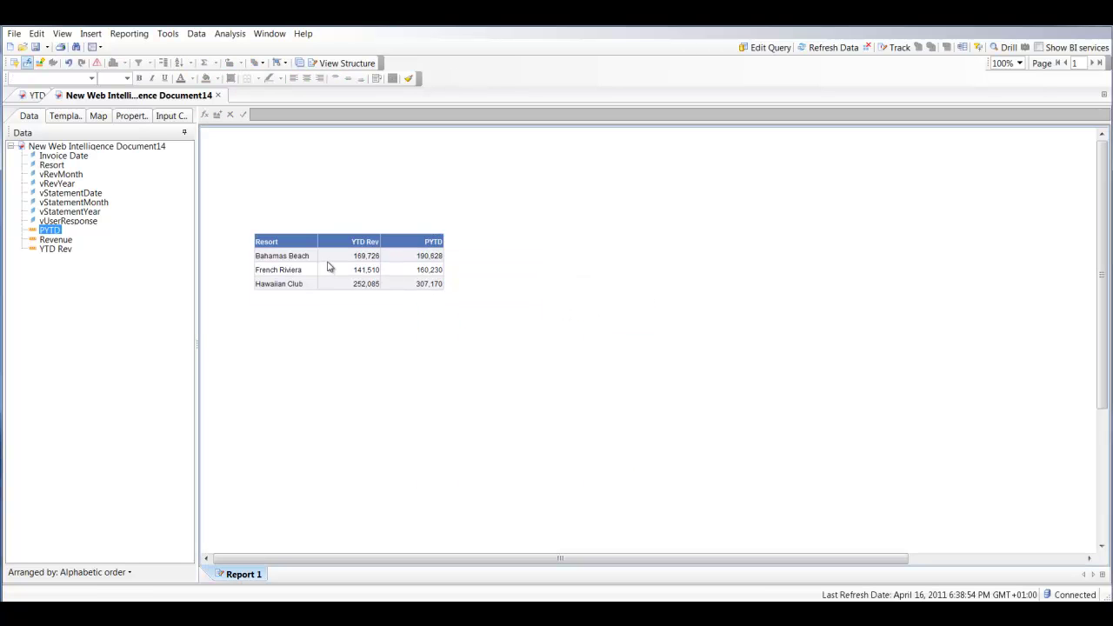
{"action": "left_click", "coordinate": [409, 258]}
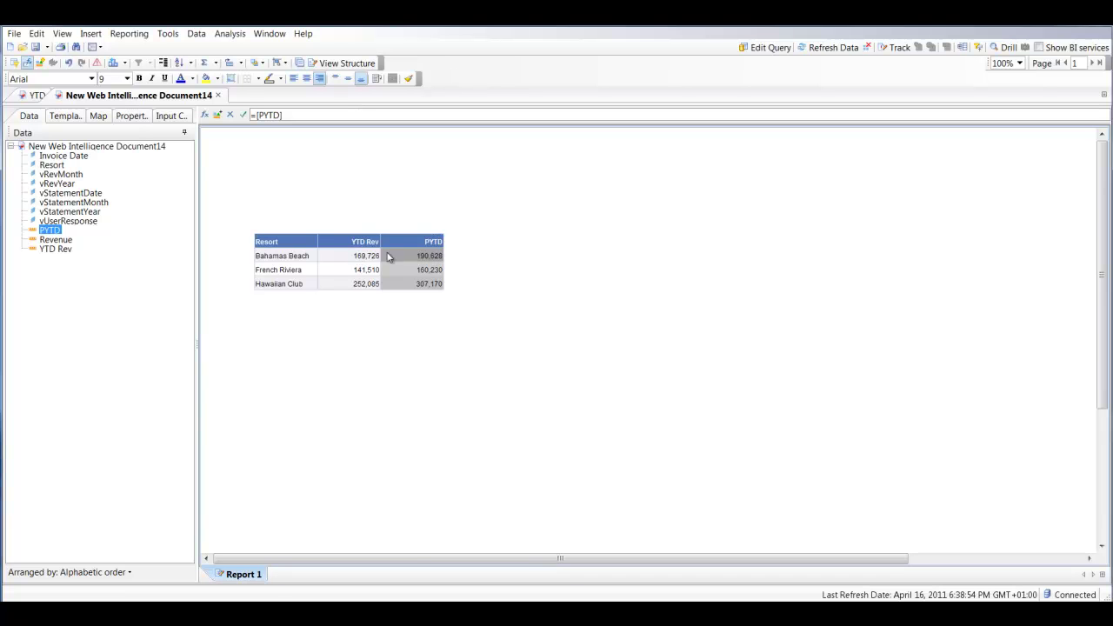
Step: Insert a column right of PYTD with the formula =[YTD Rev] - [PYTD]
{"action": "right_click", "coordinate": [427, 259]}
{"action": "mouse_move", "coordinate": [490, 263]}
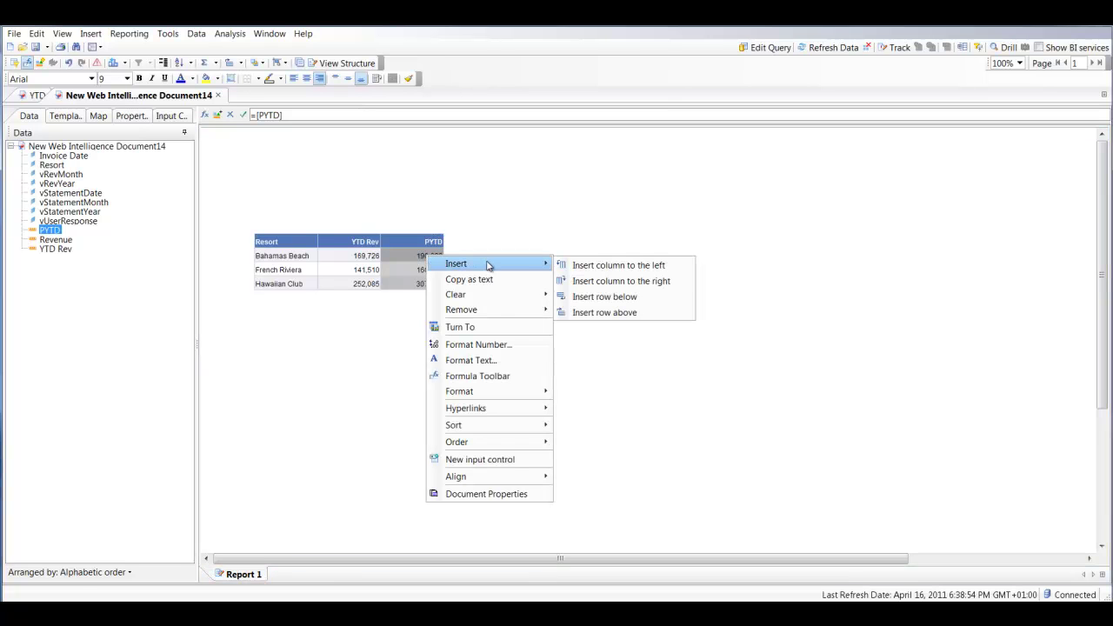
{"action": "left_click", "coordinate": [592, 279]}
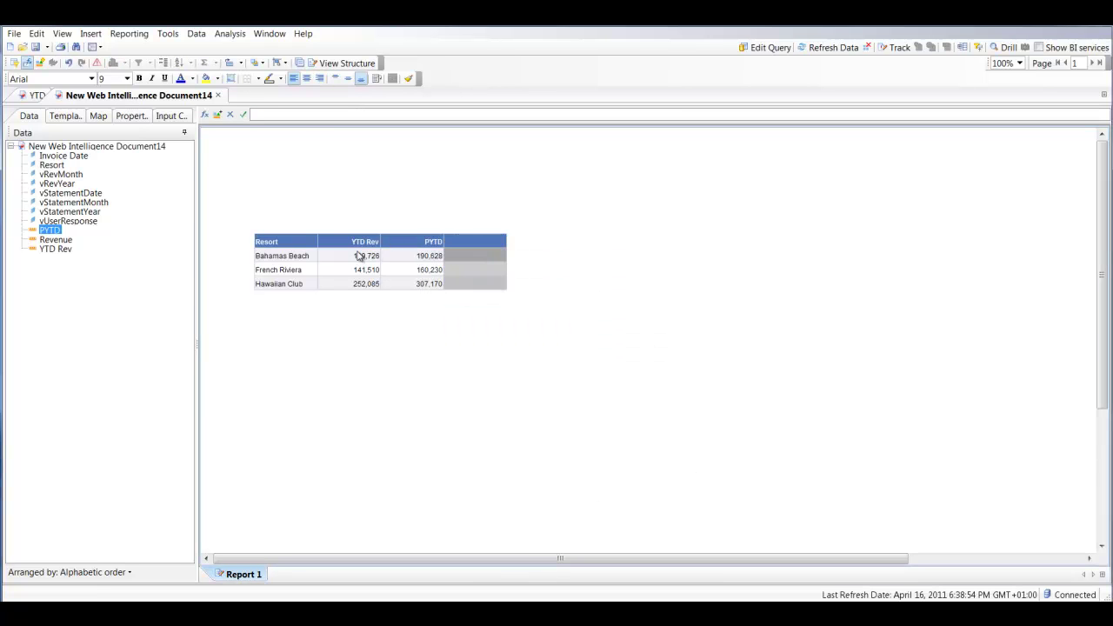
{"action": "left_click", "coordinate": [359, 256]}
{"action": "left_click_drag", "start_coordinate": [294, 114], "coordinate": [250, 115]}
{"action": "key", "text": "ctrl+c"}
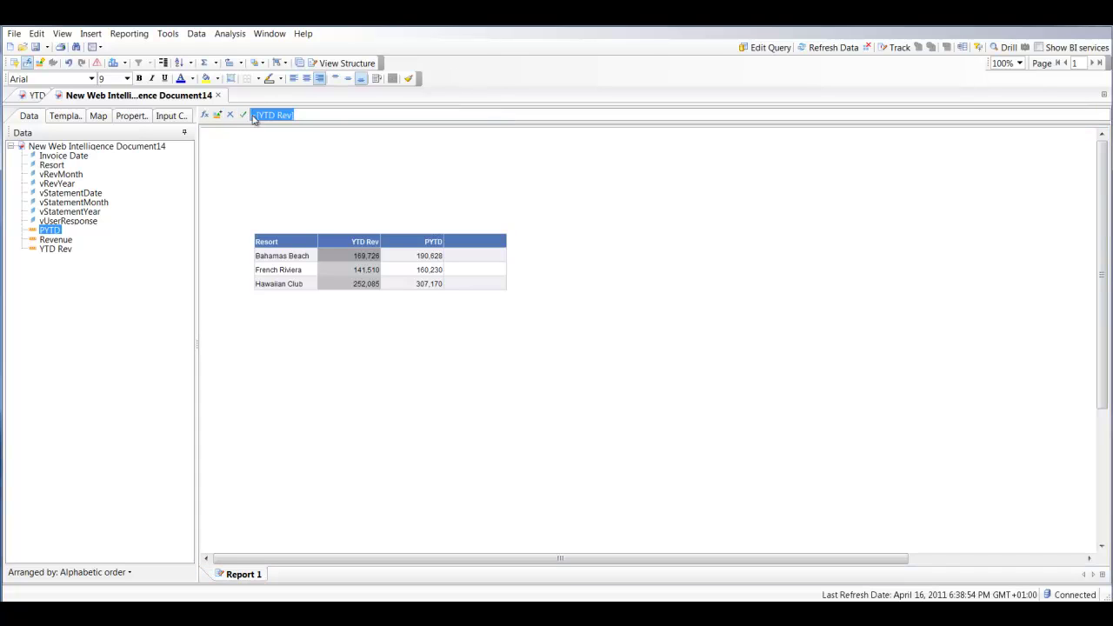
{"action": "left_click", "coordinate": [467, 257]}
{"action": "key", "text": "ctrl+v"}
{"action": "type", "text": "-"}
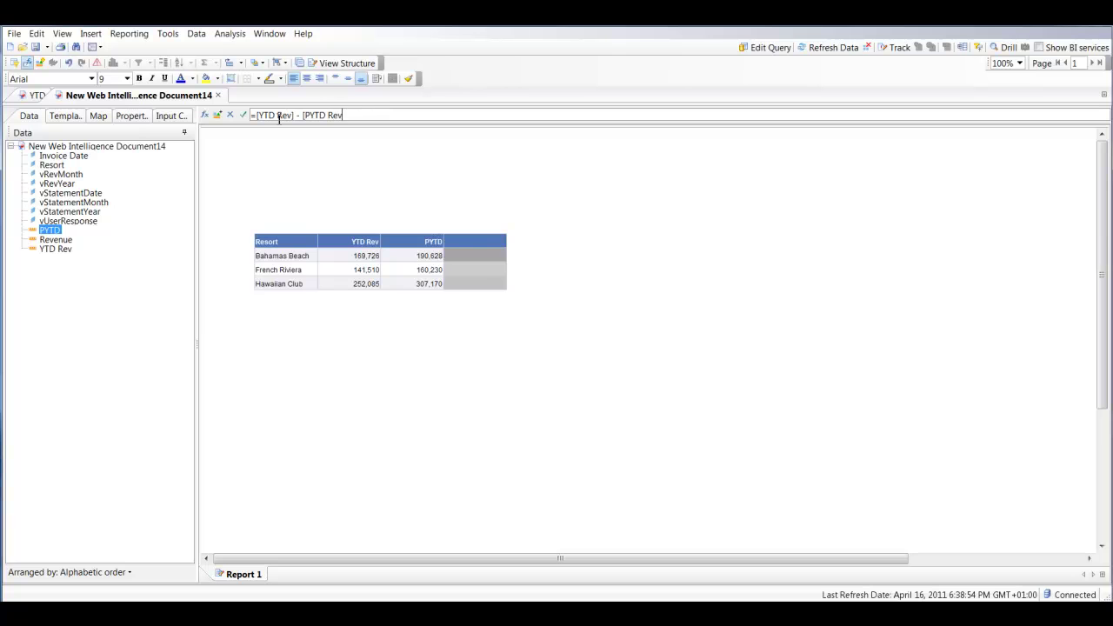
{"action": "type", "text": " [PYTD Rev]"}
{"action": "key", "text": "Return"}
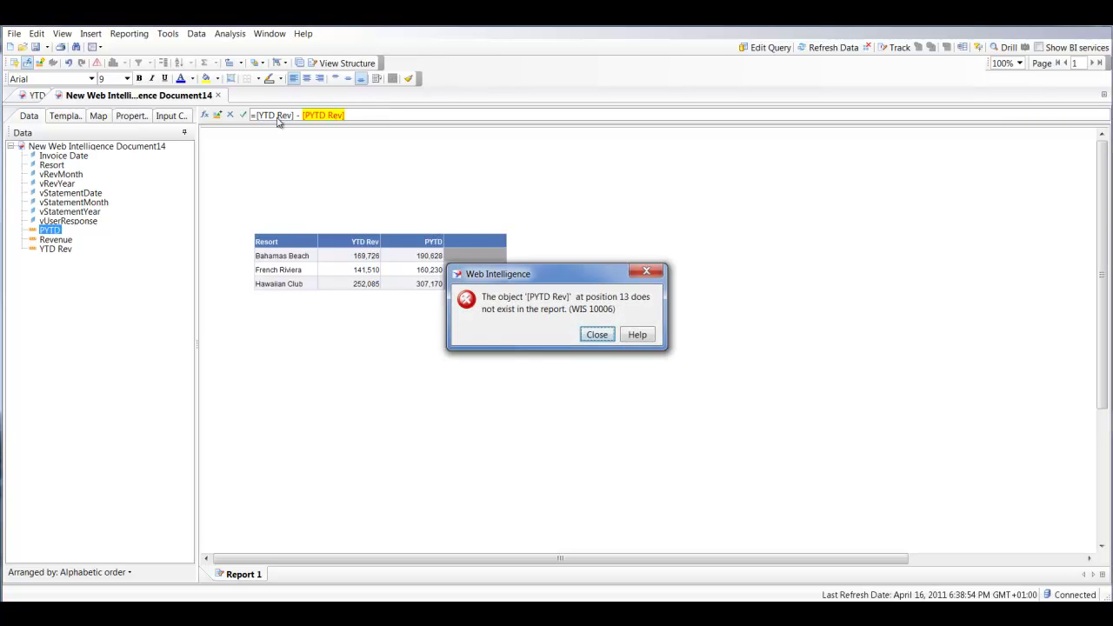
{"action": "left_click", "coordinate": [597, 334]}
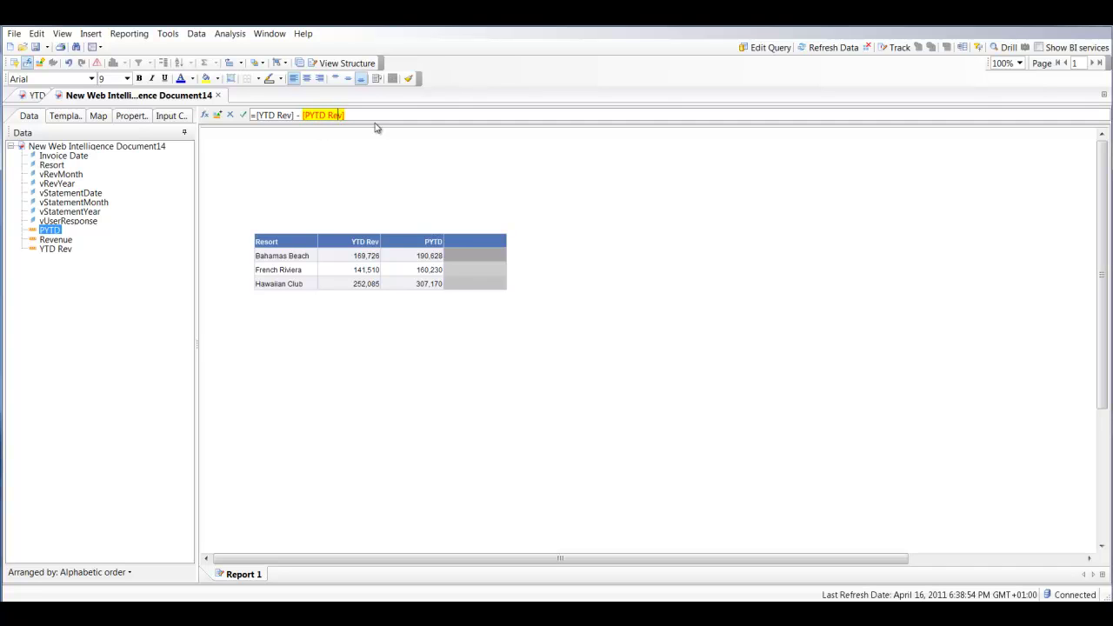
{"action": "key", "text": "BackSpace"}
{"action": "key", "text": "BackSpace"}
{"action": "key", "text": "BackSpace"}
{"action": "key", "text": "Return"}
Step: Label the new column's header Variance
{"action": "left_click", "coordinate": [468, 248]}
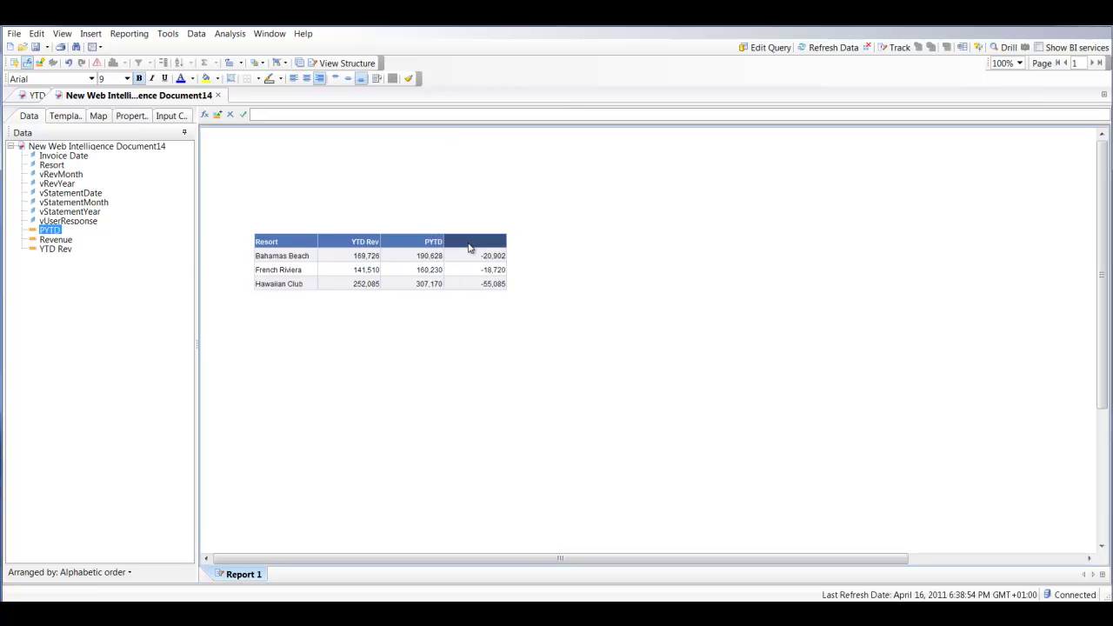
{"action": "left_click", "coordinate": [468, 247]}
{"action": "type", "text": "Variance"}
{"action": "key", "text": "Return"}
{"action": "left_click", "coordinate": [478, 259]}
Step: Add a column after Variance: Revenue Where vRevYear = vStatementYear and vRevMonth = vStatementMonth
{"action": "right_click", "coordinate": [478, 259]}
{"action": "mouse_move", "coordinate": [483, 262]}
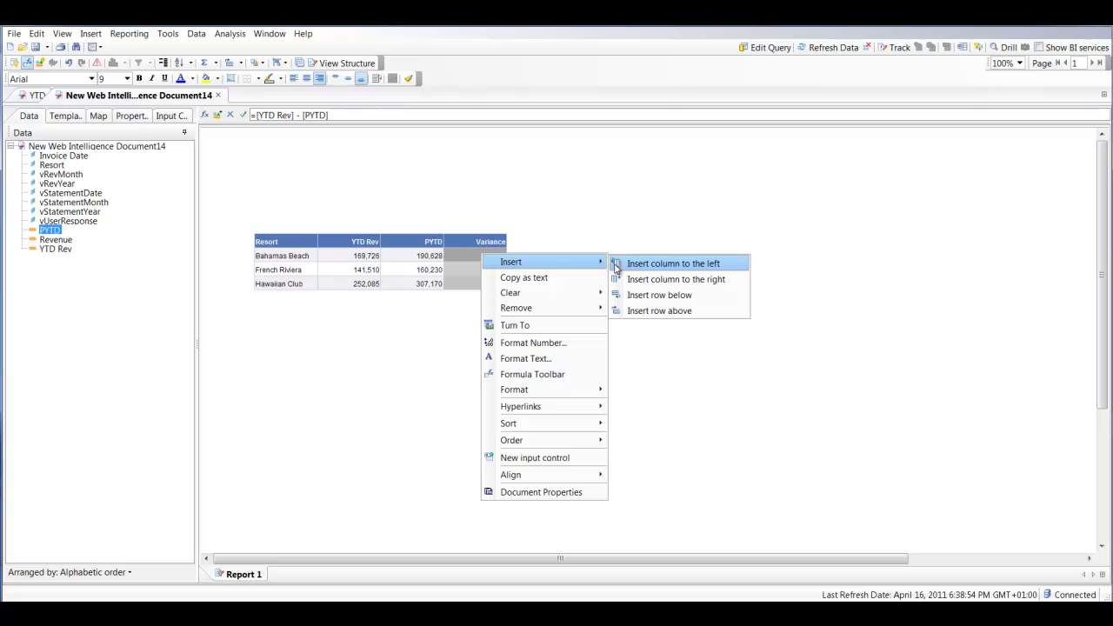
{"action": "left_click", "coordinate": [676, 279]}
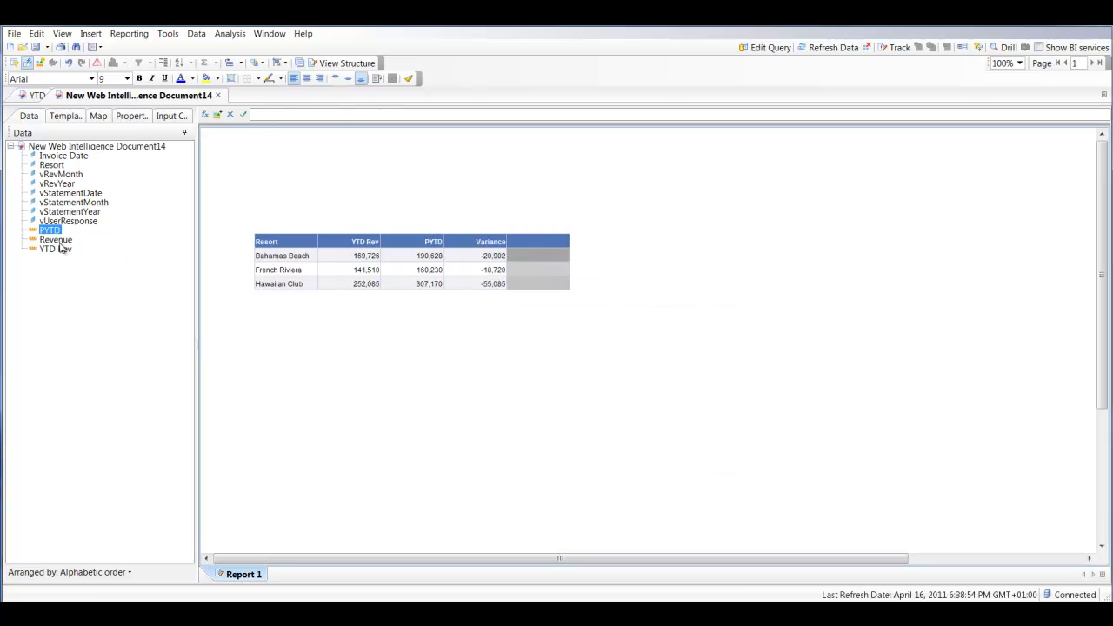
{"action": "left_click_drag", "start_coordinate": [52, 240], "coordinate": [304, 115]}
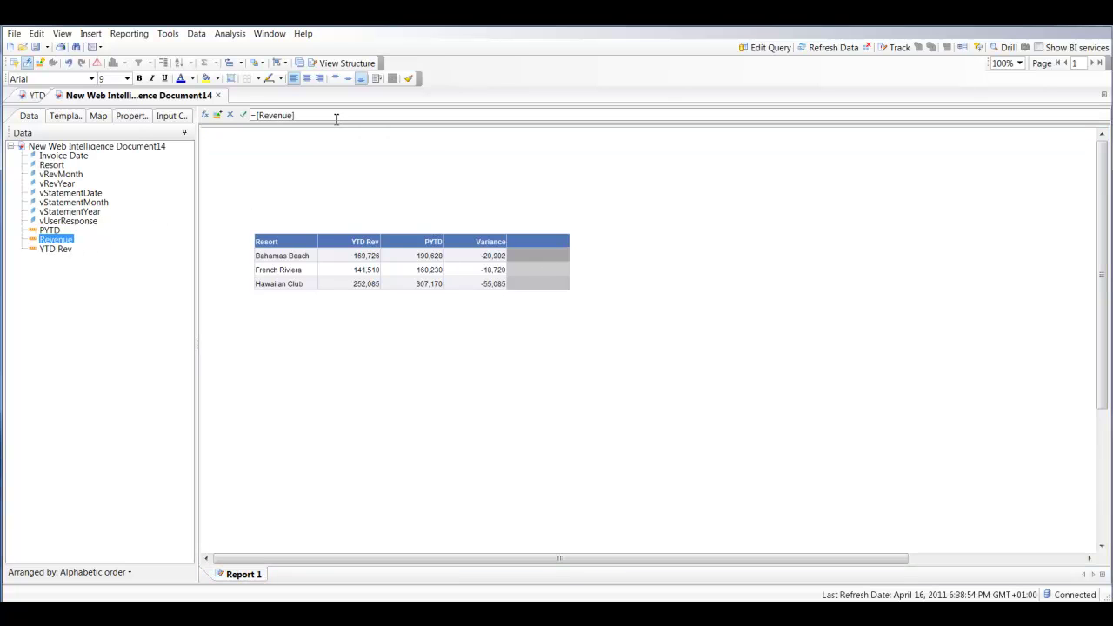
{"action": "type", "text": "Where("}
{"action": "left_click_drag", "start_coordinate": [57, 185], "coordinate": [328, 117]}
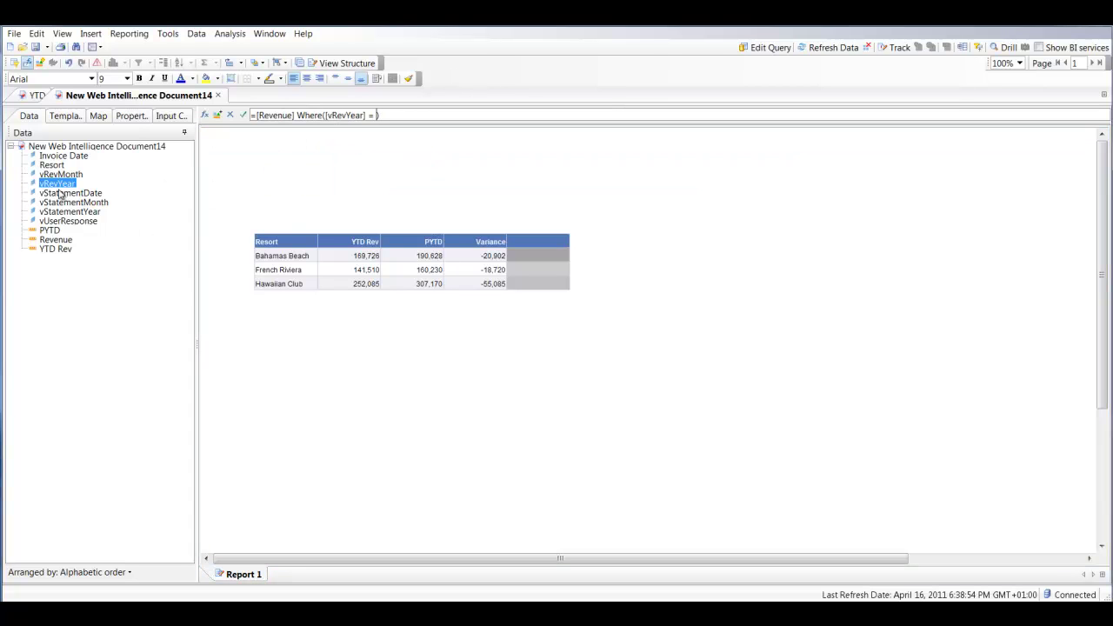
{"action": "left_click_drag", "start_coordinate": [74, 213], "coordinate": [377, 121]}
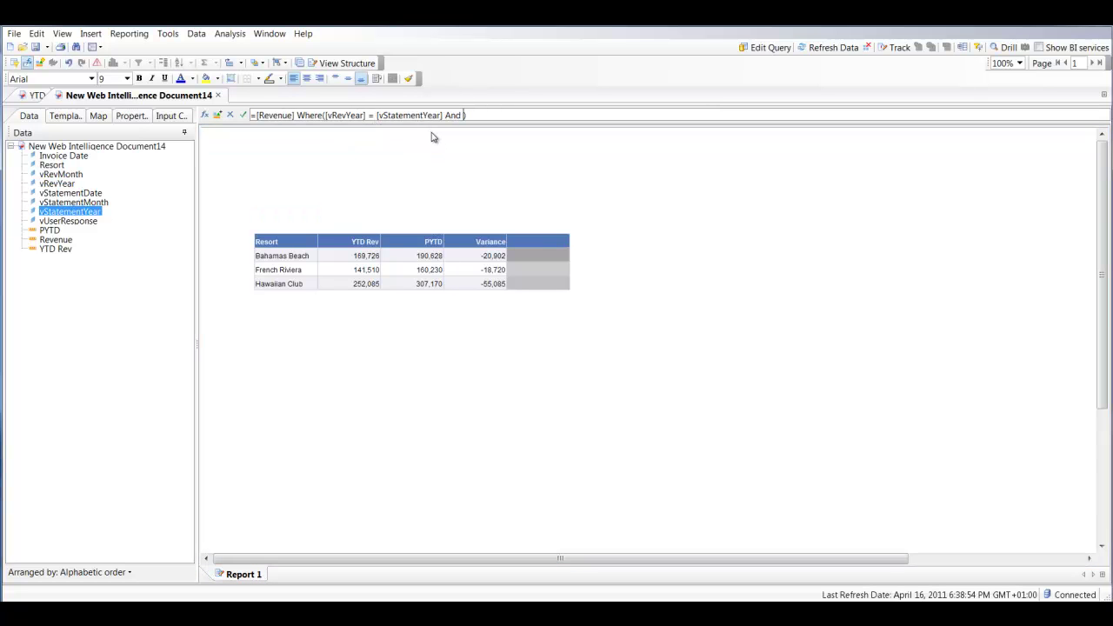
{"action": "left_click_drag", "start_coordinate": [59, 175], "coordinate": [474, 122]}
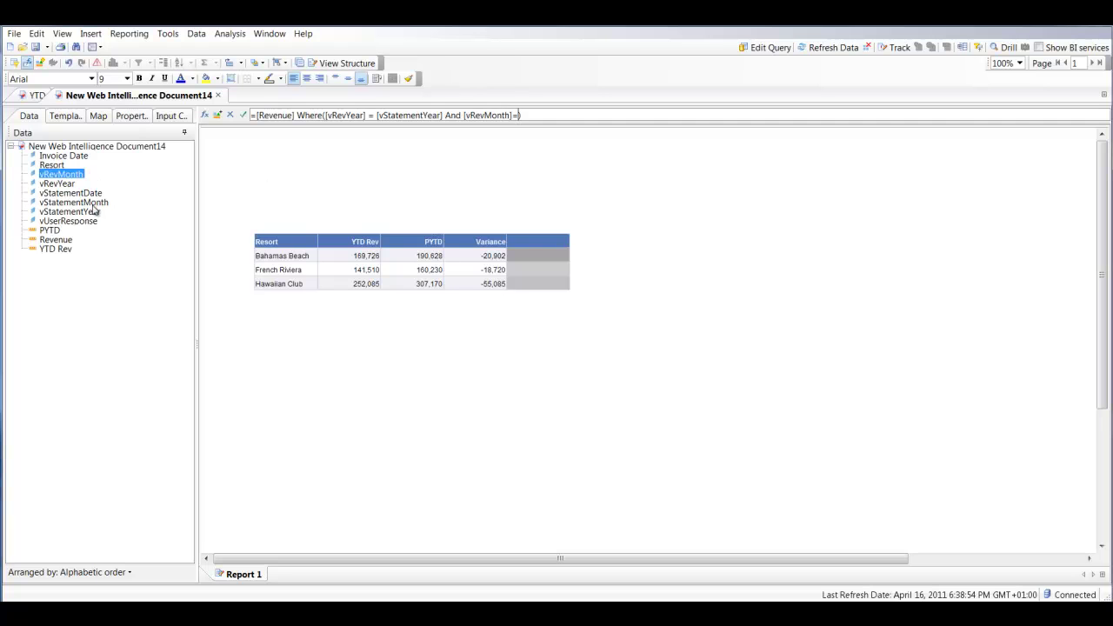
{"action": "left_click_drag", "start_coordinate": [83, 204], "coordinate": [523, 119]}
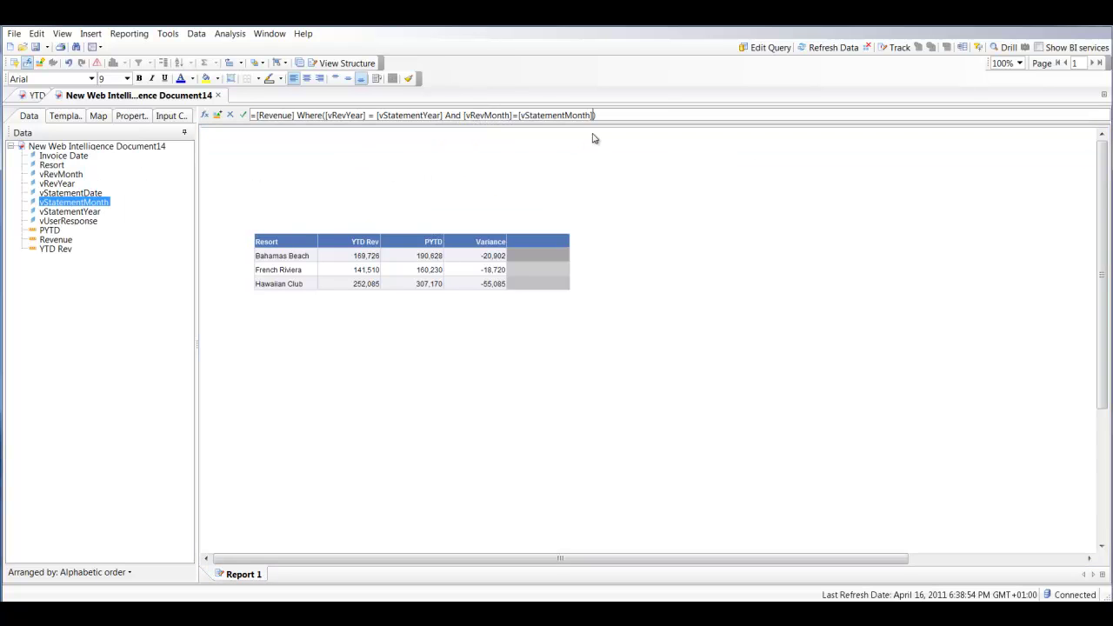
{"action": "key", "text": "Return"}
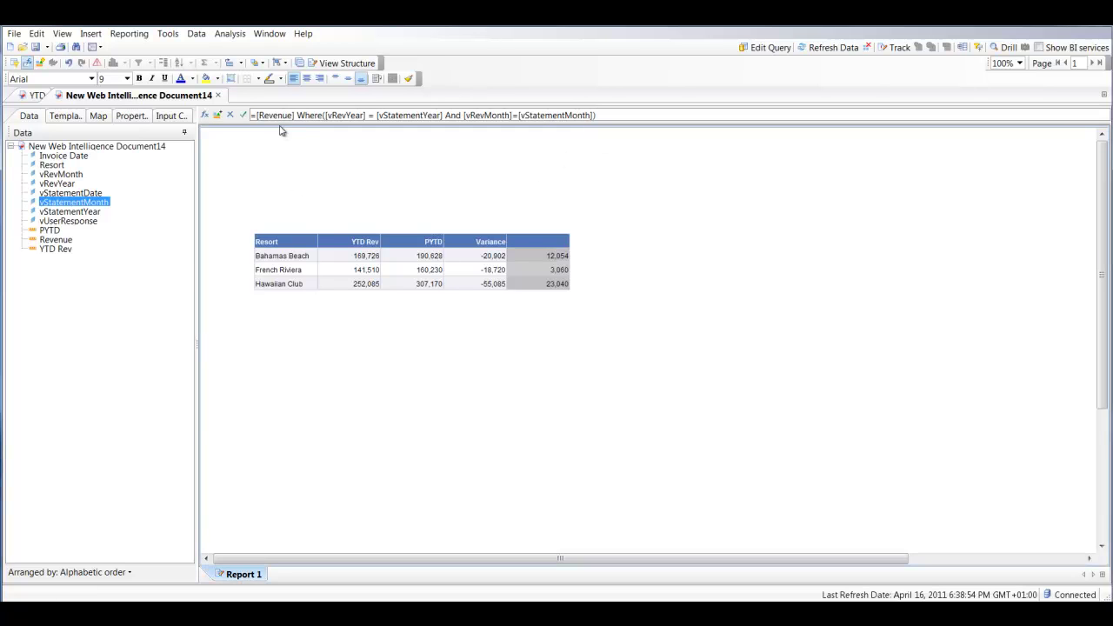
Step: Save the column's formula as a CM Rev variable and head the column CM Rev
{"action": "left_click", "coordinate": [217, 114]}
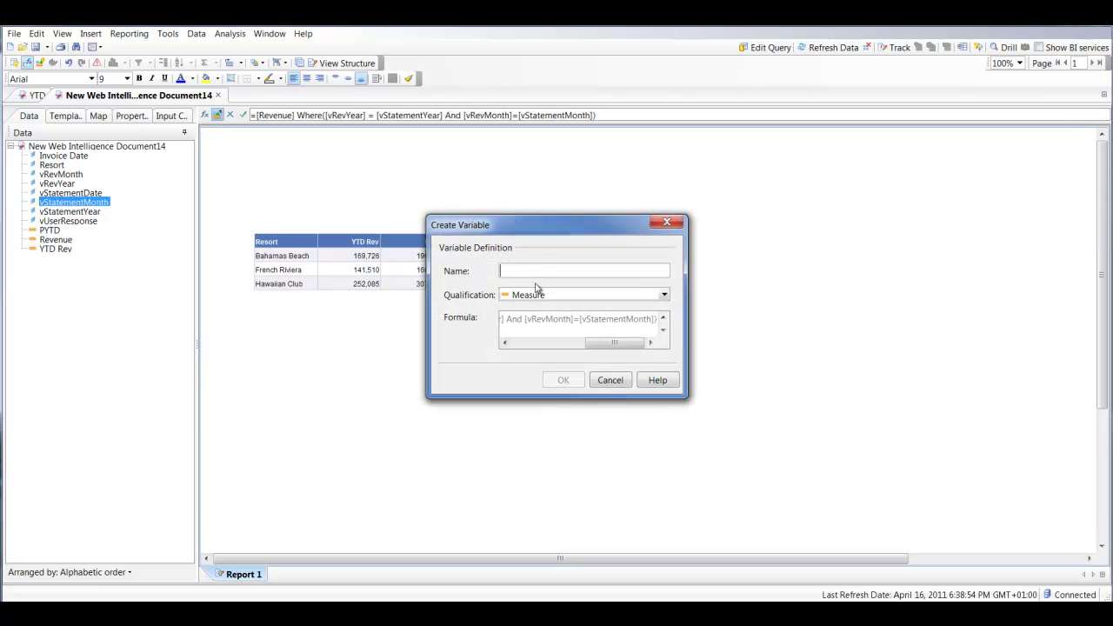
{"action": "type", "text": "CM Rev"}
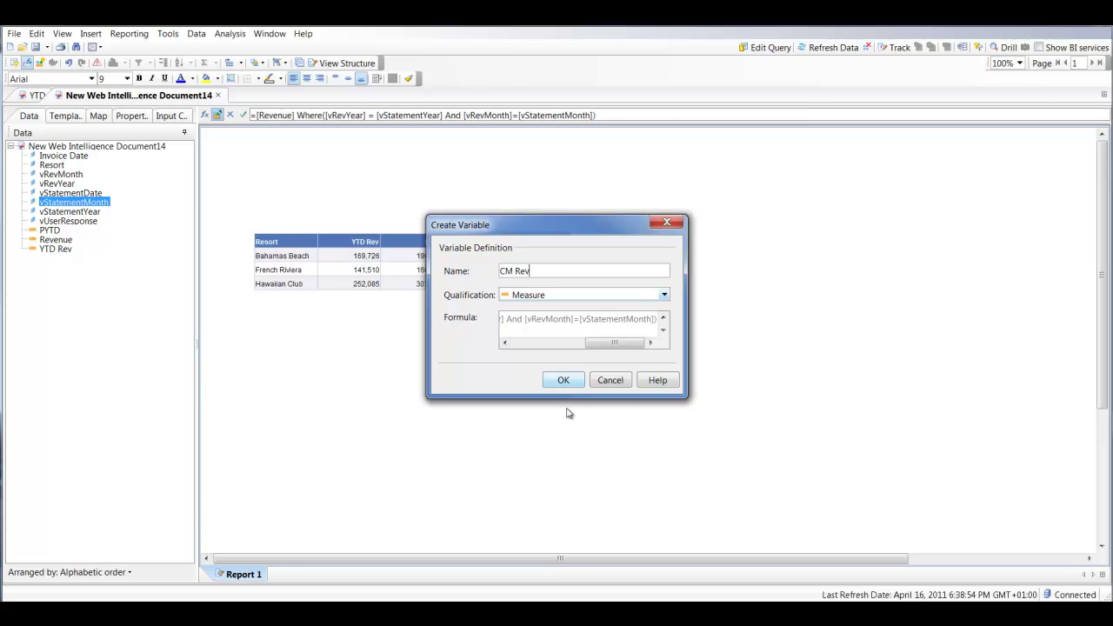
{"action": "left_click", "coordinate": [563, 380]}
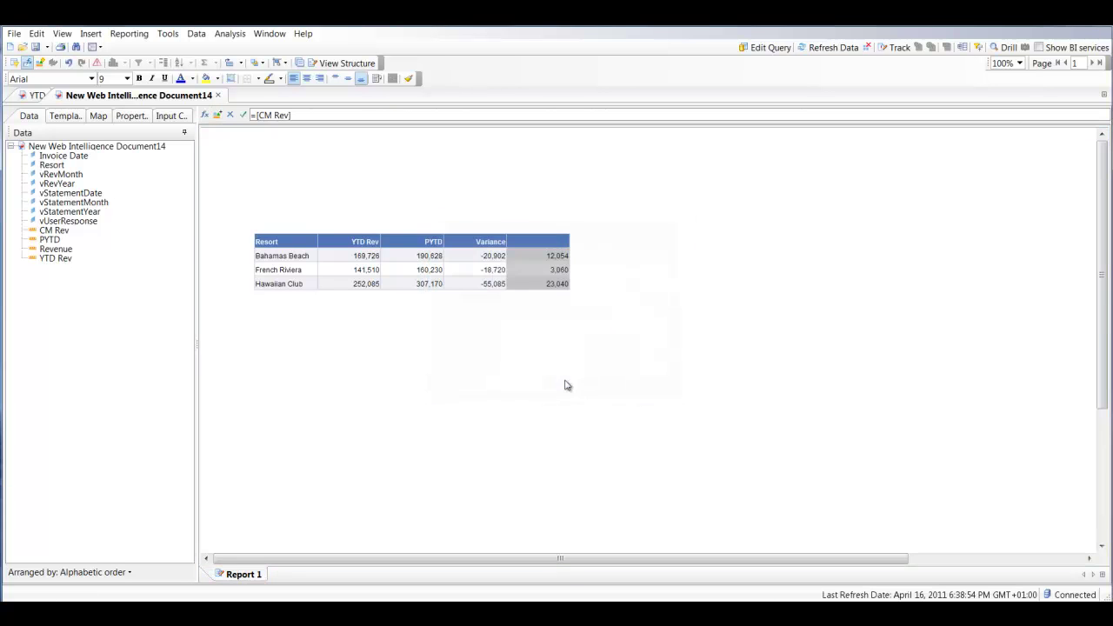
{"action": "double_click", "coordinate": [550, 241]}
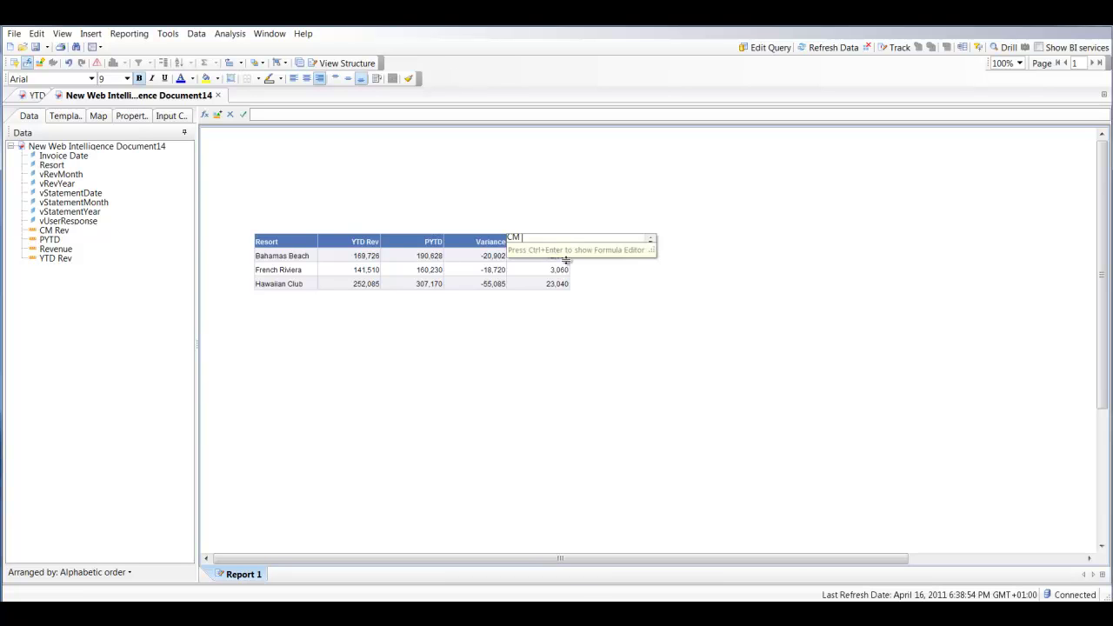
{"action": "key", "text": "Return"}
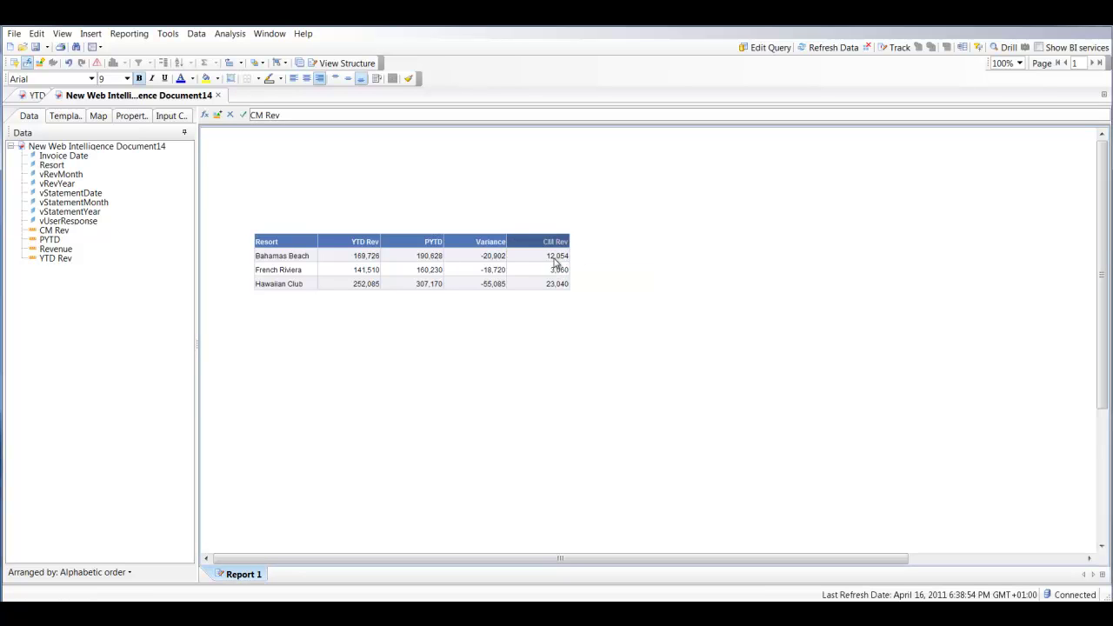
Step: Insert an empty column to the right of CM Rev
{"action": "right_click", "coordinate": [558, 261]}
{"action": "mouse_move", "coordinate": [600, 269]}
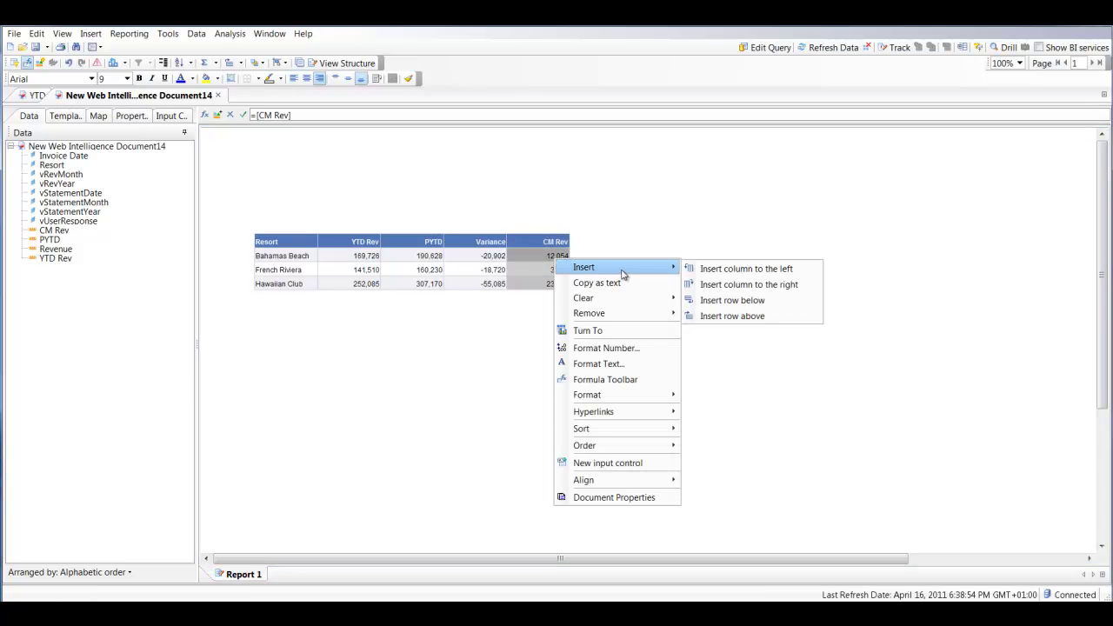
{"action": "left_click", "coordinate": [735, 286]}
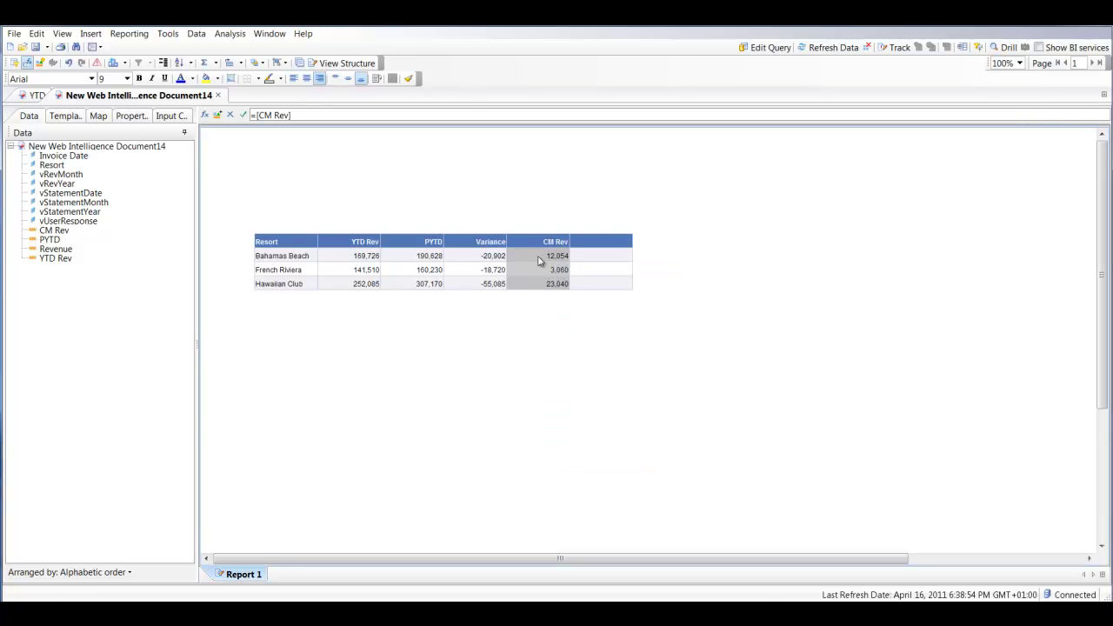
Step: Duplicate the CM Rev variable and rename the copy PM Rev
{"action": "right_click", "coordinate": [53, 232]}
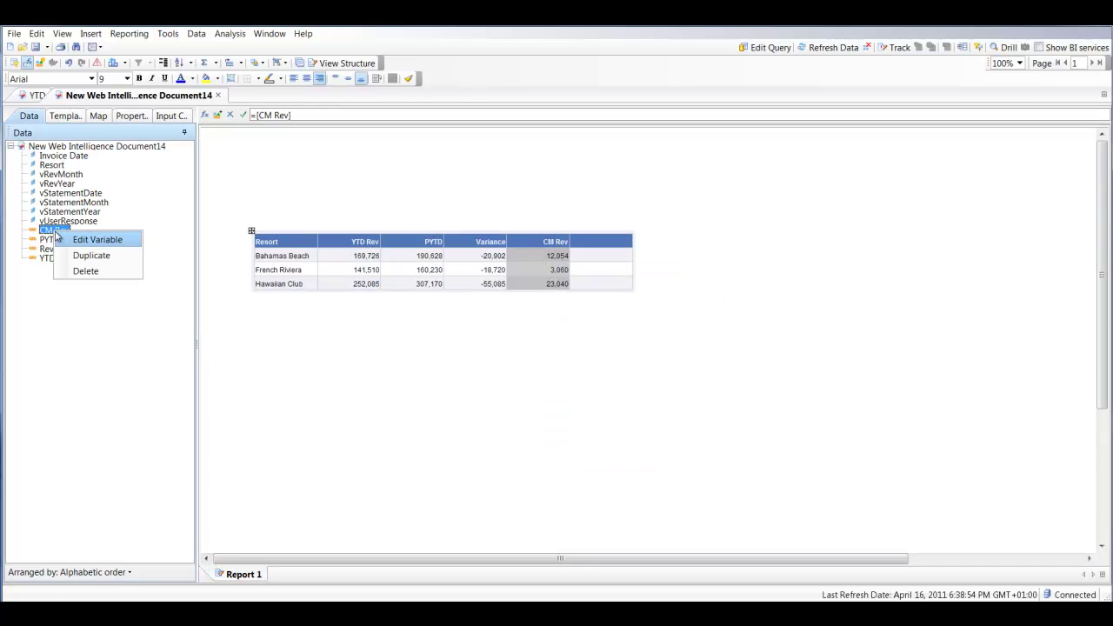
{"action": "left_click", "coordinate": [87, 254]}
{"action": "left_click", "coordinate": [53, 241]}
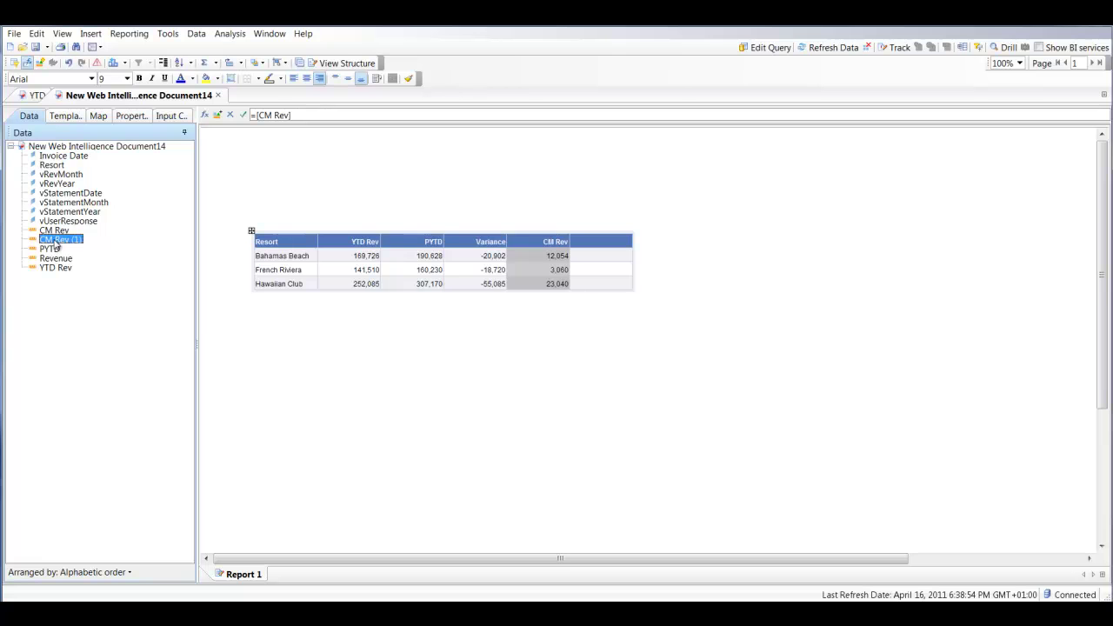
{"action": "double_click", "coordinate": [55, 240]}
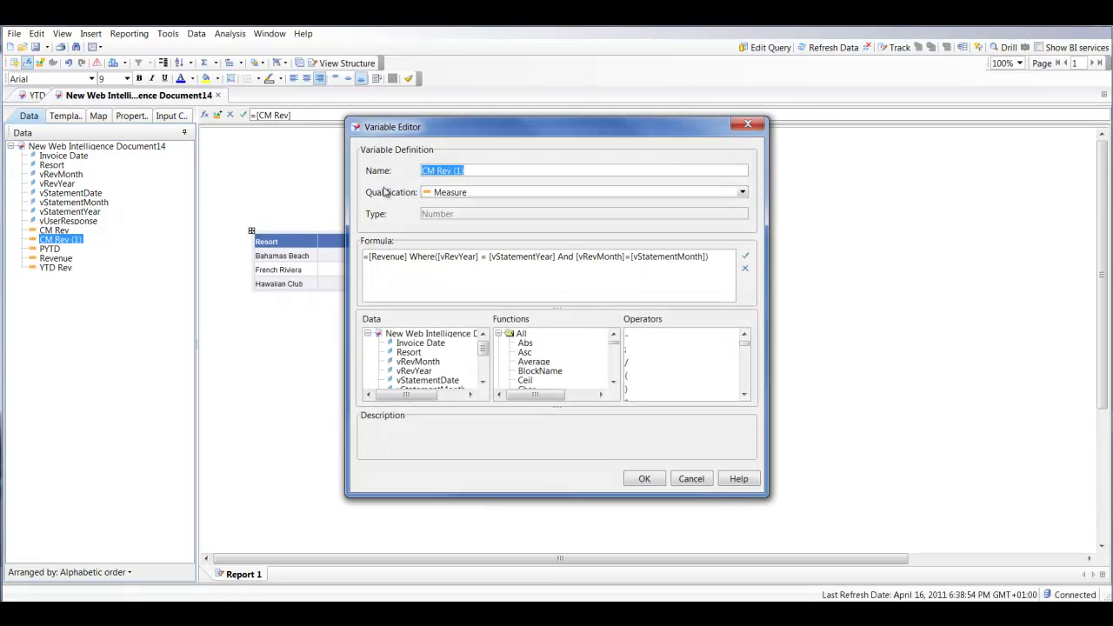
{"action": "type", "text": "PM Rev"}
Step: Save PM Rev with [vStatementMonth]-1 and place it as a column after CM Rev
{"action": "left_click", "coordinate": [745, 256]}
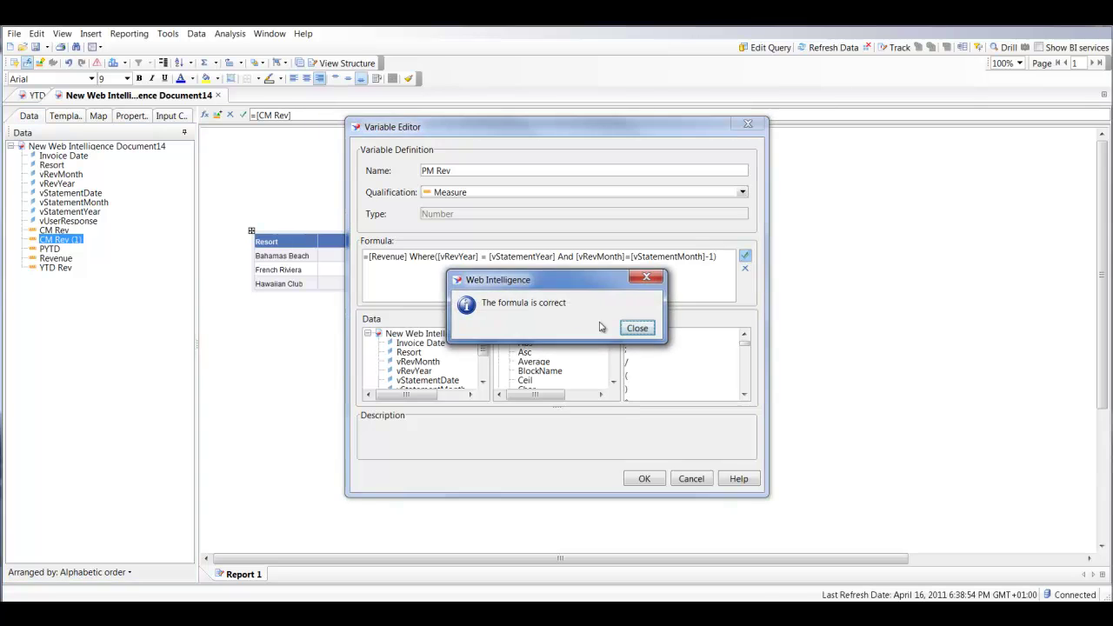
{"action": "left_click", "coordinate": [637, 328]}
{"action": "left_click", "coordinate": [645, 479]}
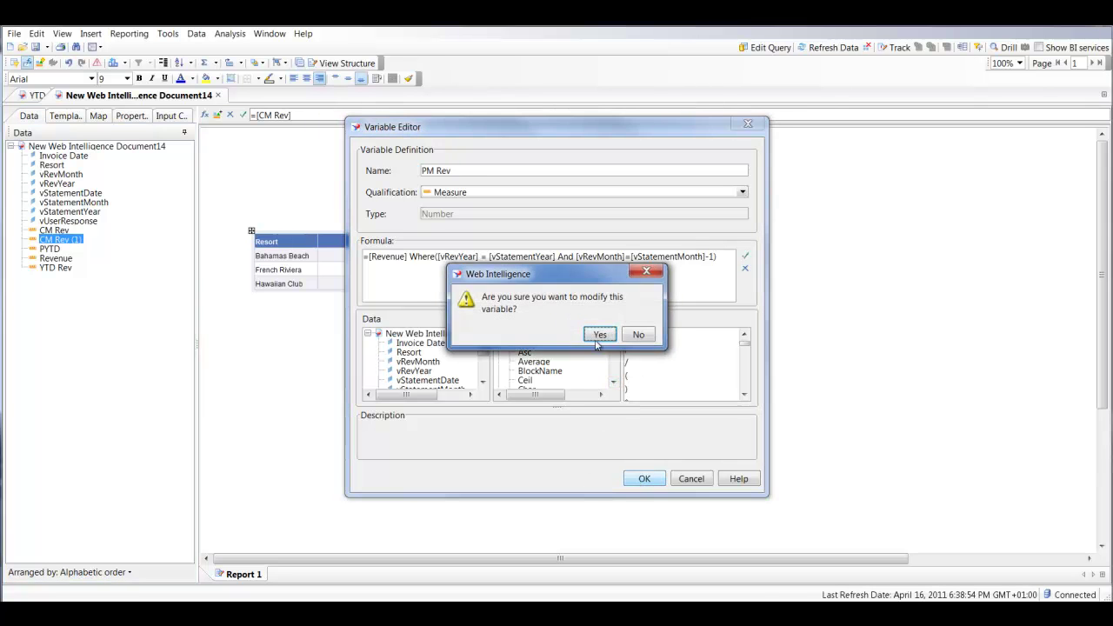
{"action": "left_click", "coordinate": [599, 335]}
{"action": "left_click_drag", "start_coordinate": [53, 244], "coordinate": [595, 278]}
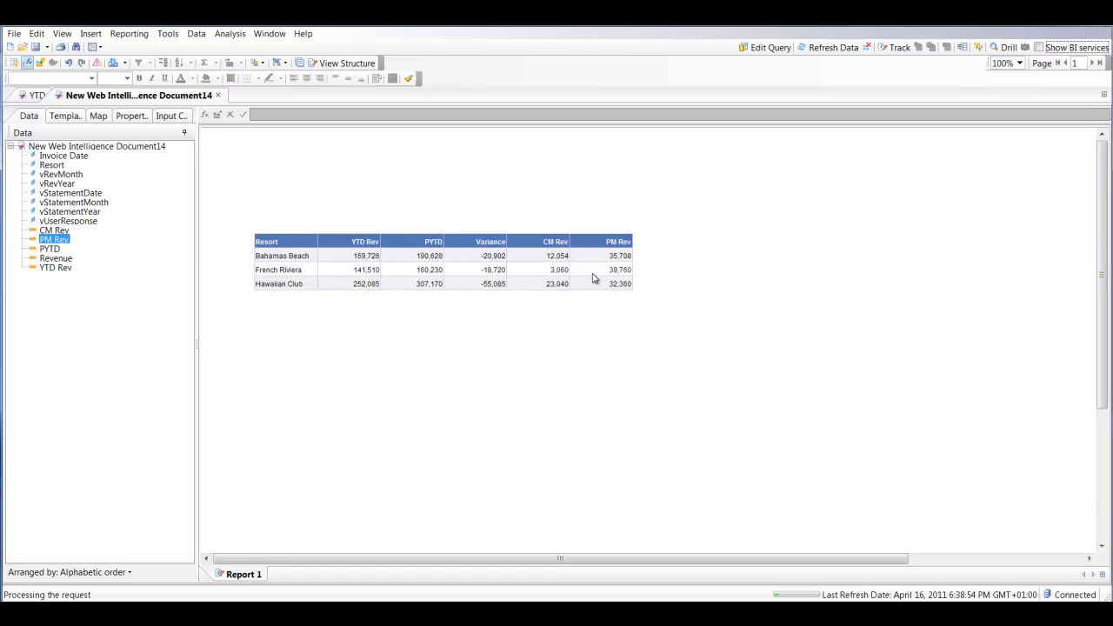
Step: Insert an empty column right of PM Rev and give it the CM Rev formula
{"action": "right_click", "coordinate": [616, 260]}
{"action": "mouse_move", "coordinate": [696, 271]}
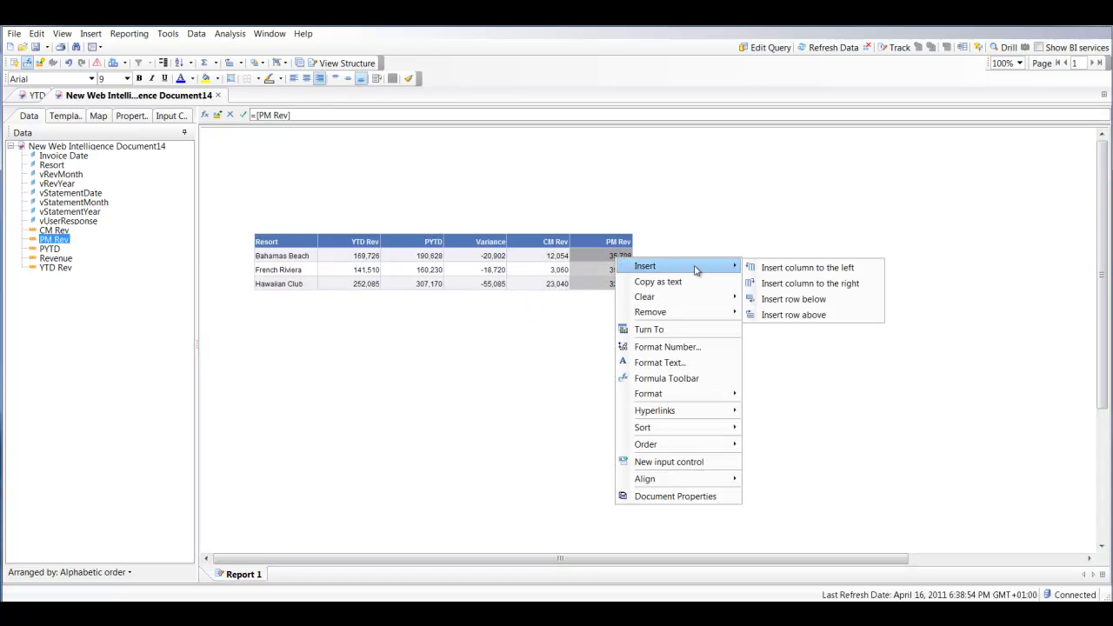
{"action": "left_click", "coordinate": [809, 284]}
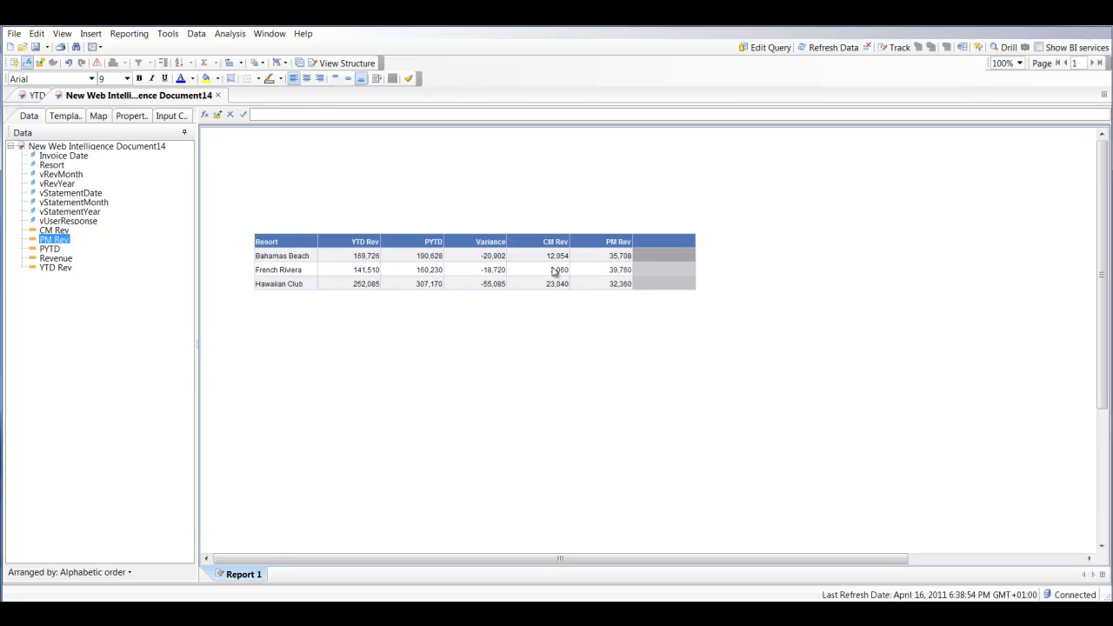
{"action": "left_click", "coordinate": [552, 258]}
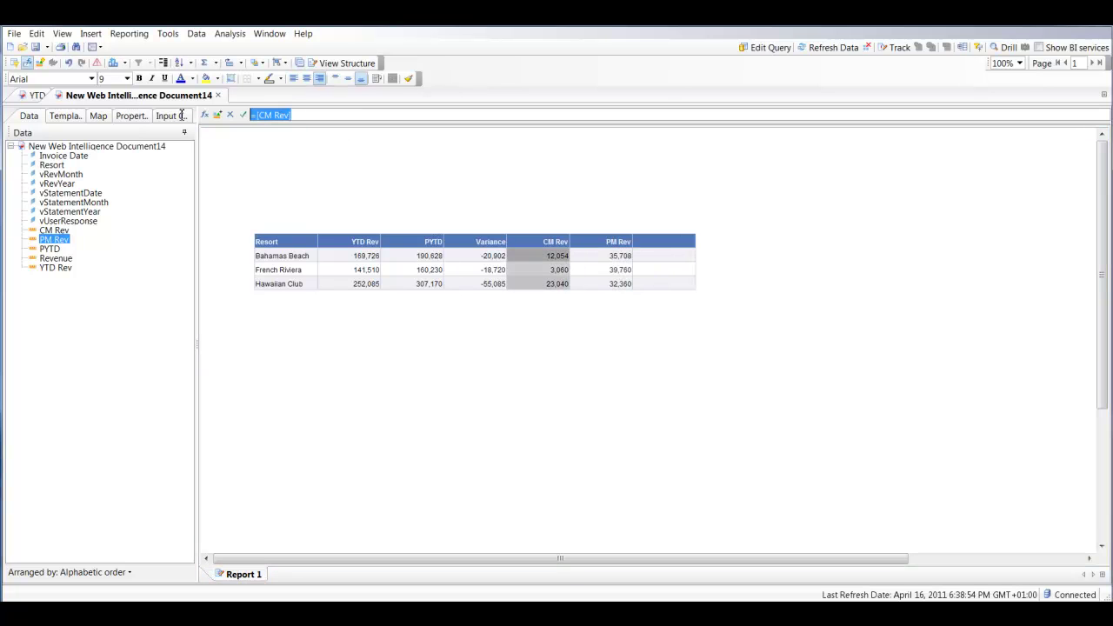
{"action": "left_click", "coordinate": [675, 260]}
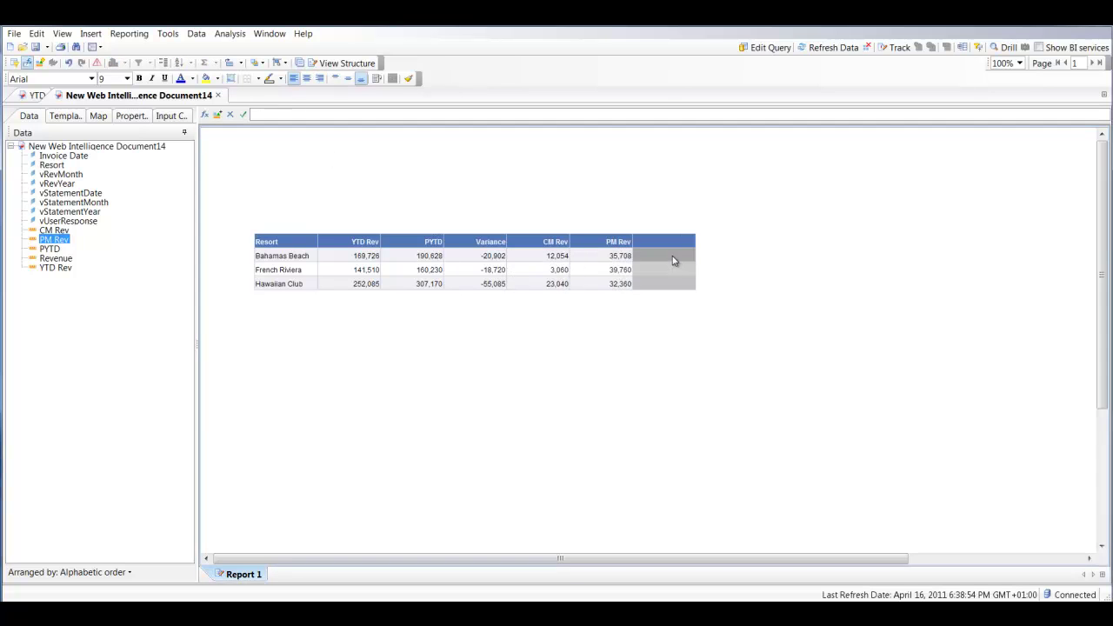
{"action": "left_click", "coordinate": [333, 116]}
{"action": "type", "text": "=[CM Rev]"}
{"action": "key", "text": "Return"}
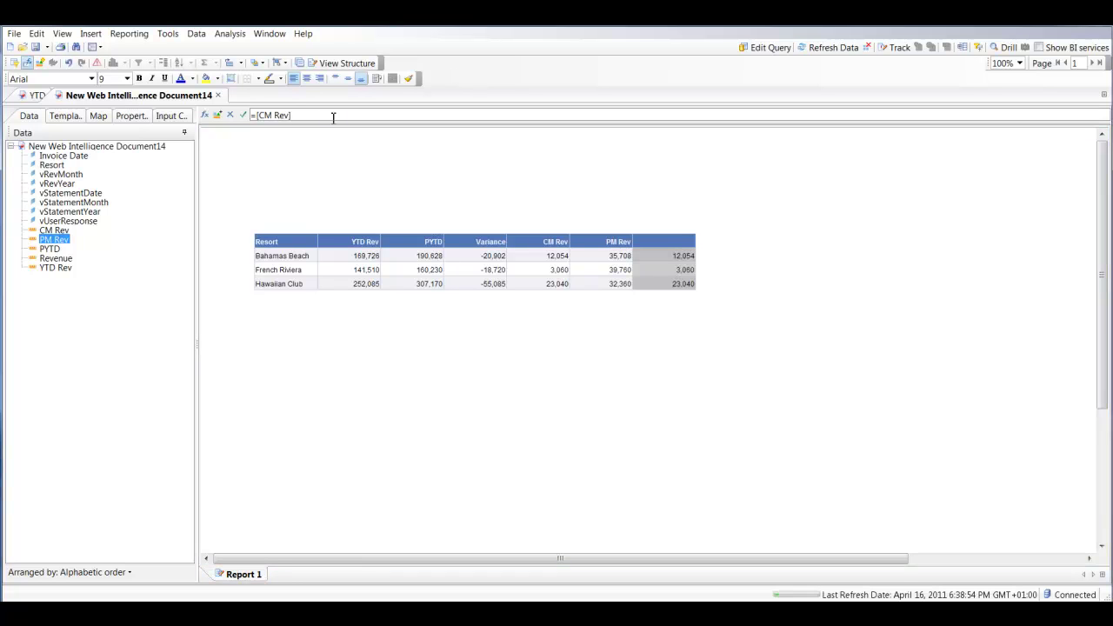
Step: Extend the new column's formula to =[CM Rev] - [PM Rev]
{"action": "left_click", "coordinate": [605, 263]}
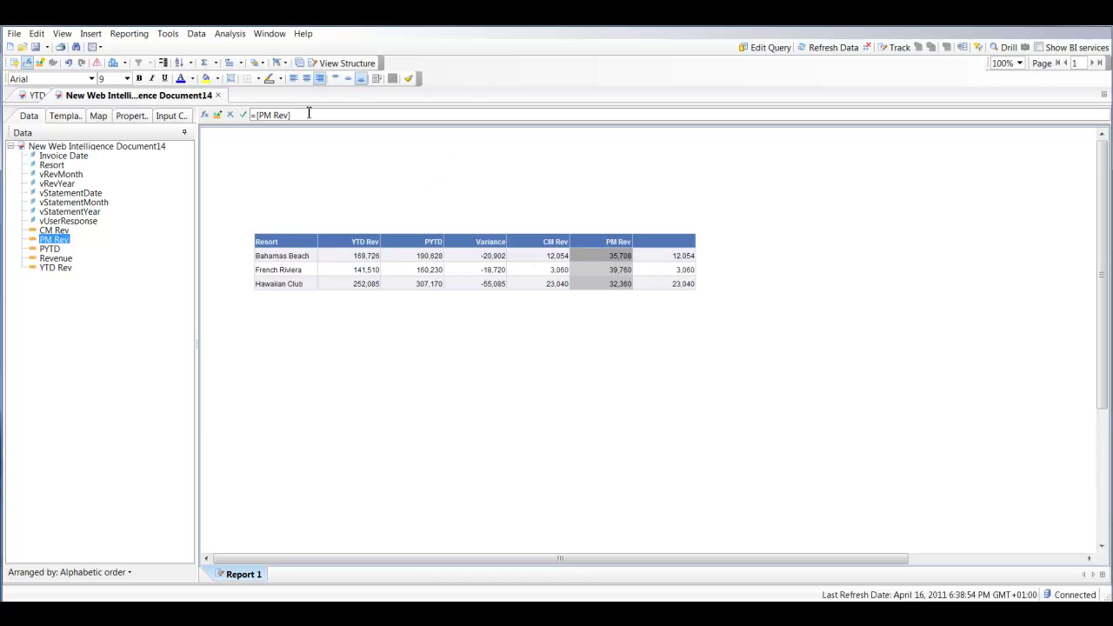
{"action": "left_click", "coordinate": [258, 119]}
{"action": "key", "text": "shift+Right"}
{"action": "key", "text": "shift+Right"}
{"action": "key", "text": "shift+Right"}
{"action": "key", "text": "shift+Right"}
{"action": "key", "text": "shift+Right"}
{"action": "key", "text": "shift+Right"}
{"action": "key", "text": "shift+Right"}
{"action": "key", "text": "shift+Right"}
{"action": "key", "text": "ctrl+c"}
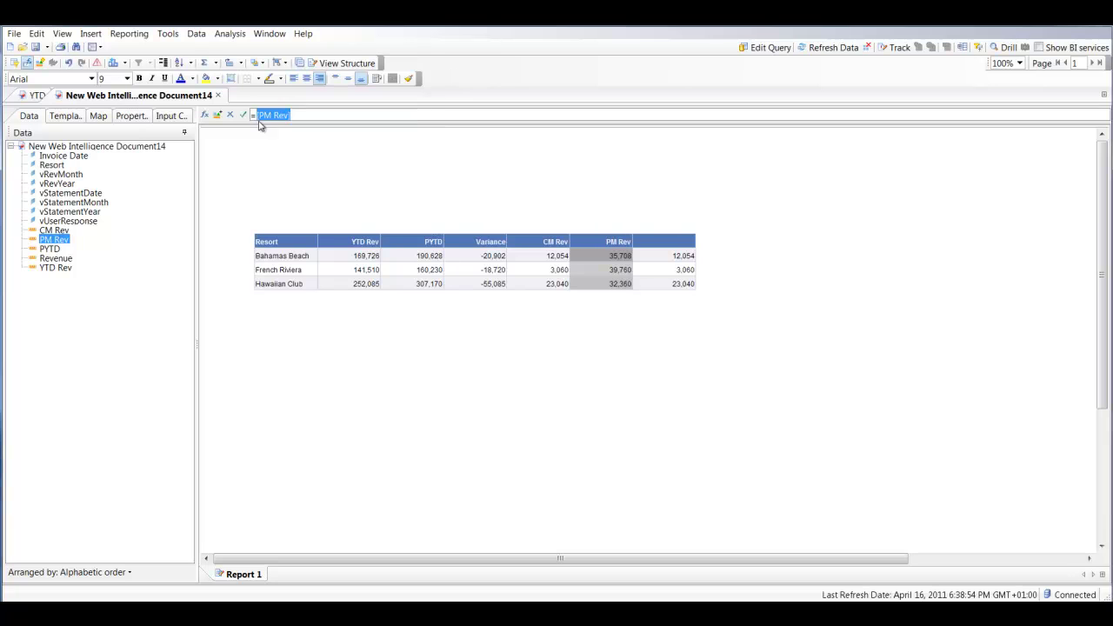
{"action": "left_click", "coordinate": [663, 260]}
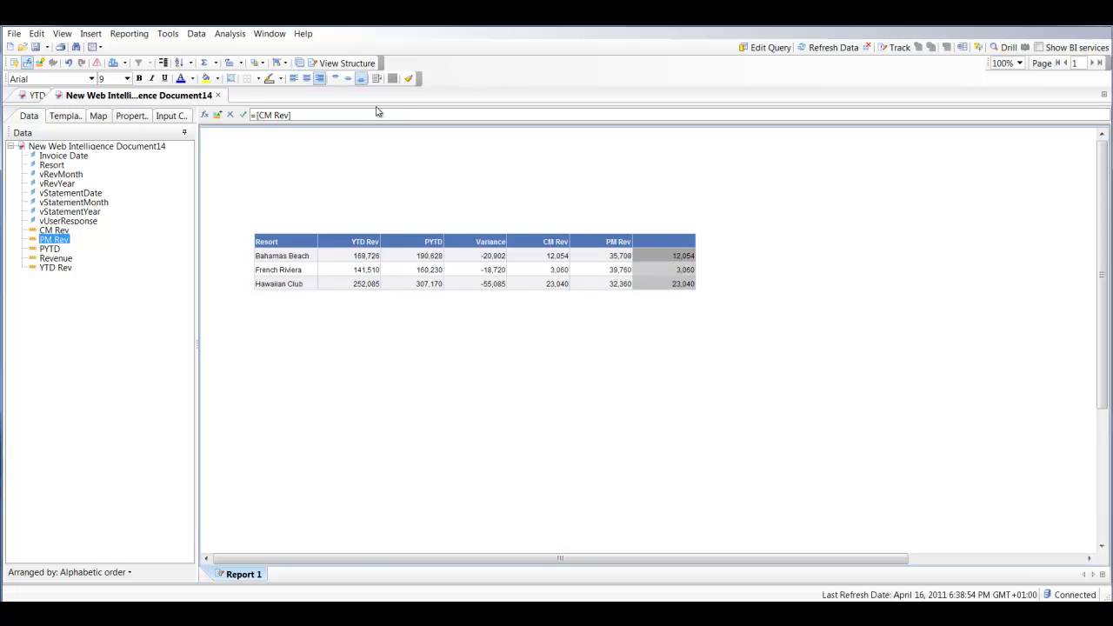
{"action": "key", "text": "ctrl+v"}
{"action": "key", "text": "Return"}
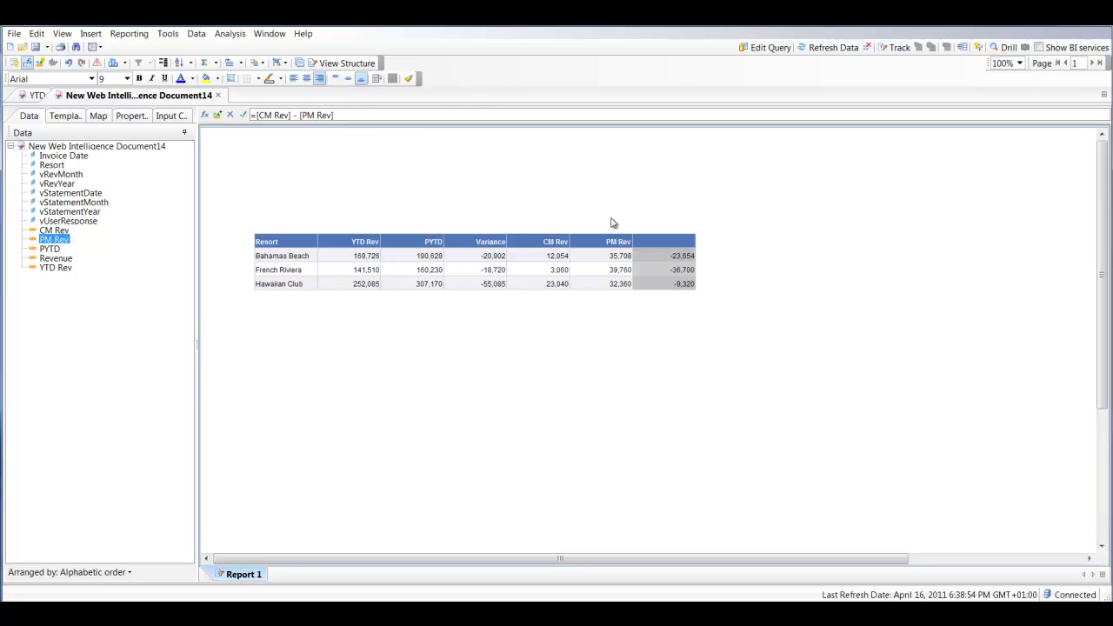
Step: Title the new column's header 'Variance'
{"action": "double_click", "coordinate": [661, 241]}
{"action": "type", "text": "Variance"}
{"action": "key", "text": "Return"}
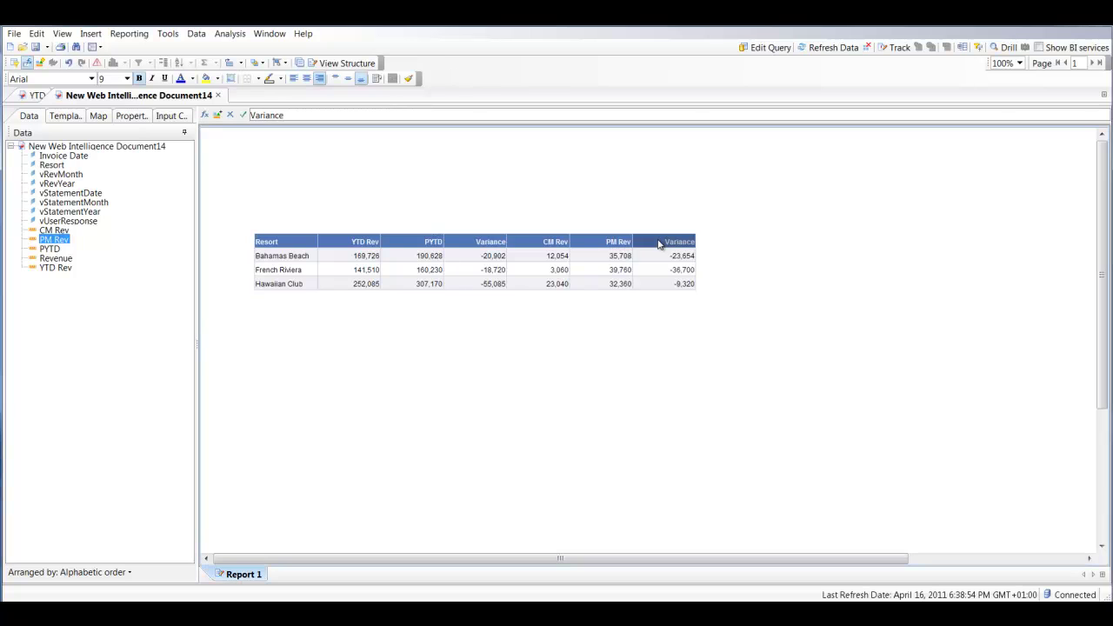